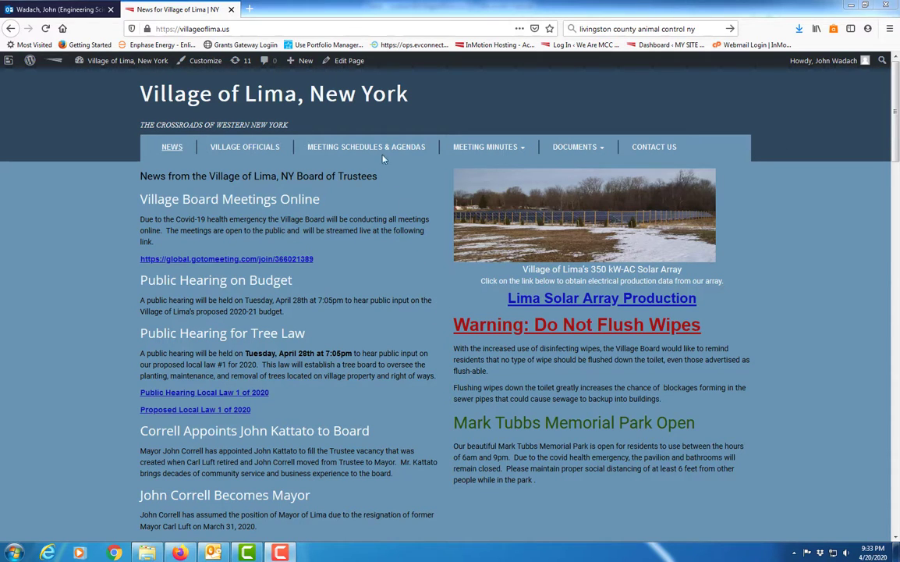
Open the Meeting Schedules & Agendas page and review the agenda links under each board's meeting schedule
click(358, 149)
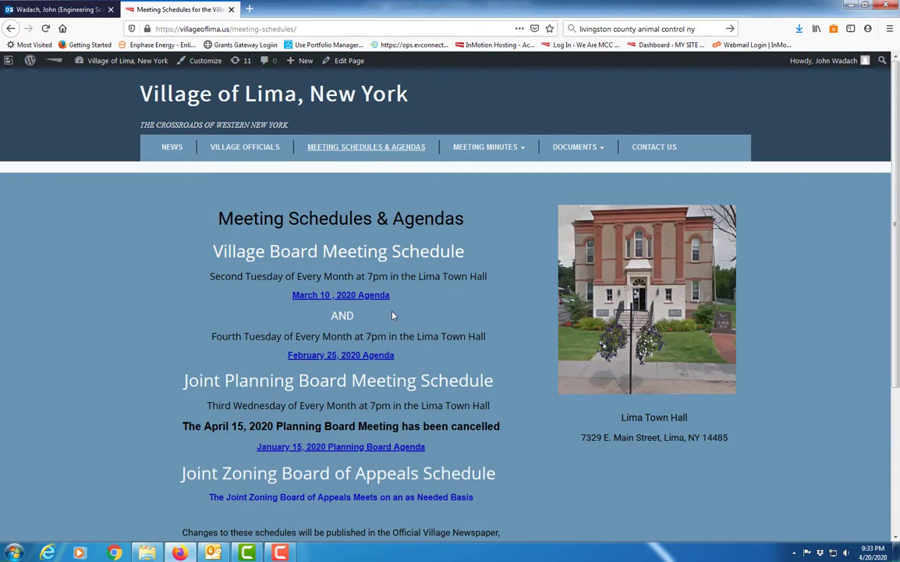
scroll(393, 315, down, 2)
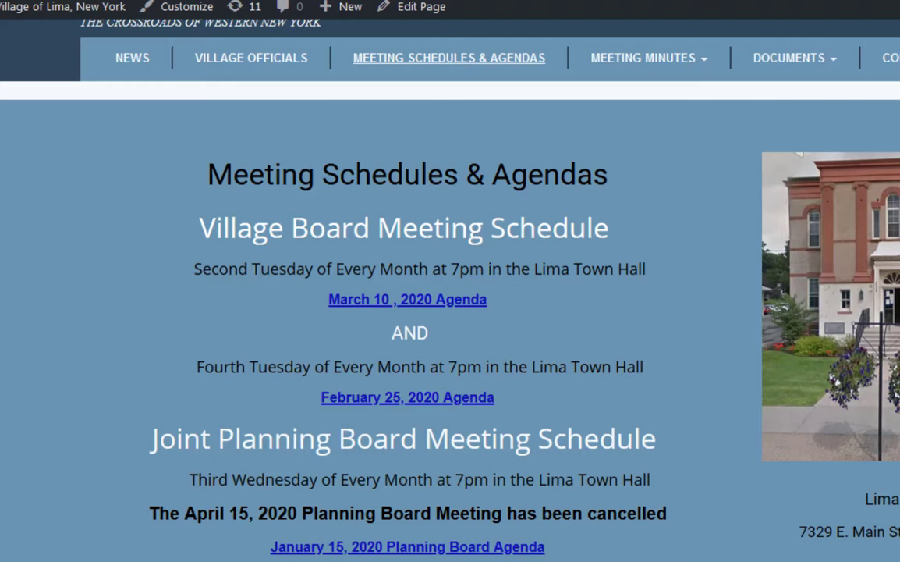
click(713, 440)
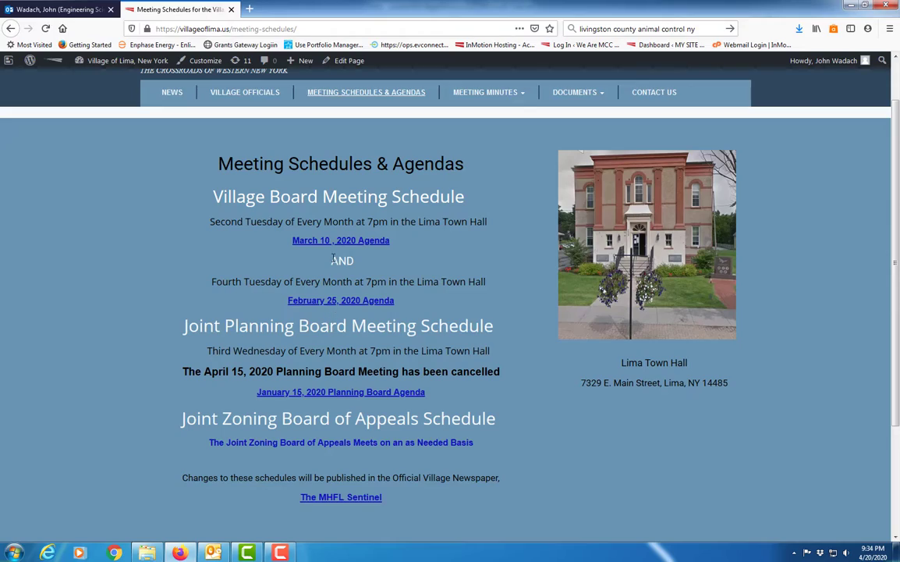
click(147, 552)
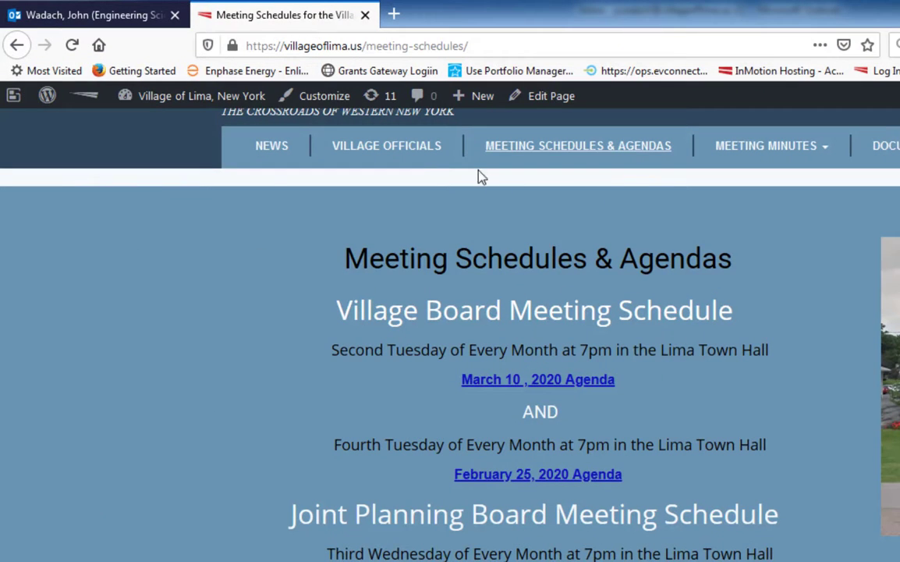
Go to the site's WordPress dashboard and open the page for adding new media
mouse_move(166, 99)
click(154, 127)
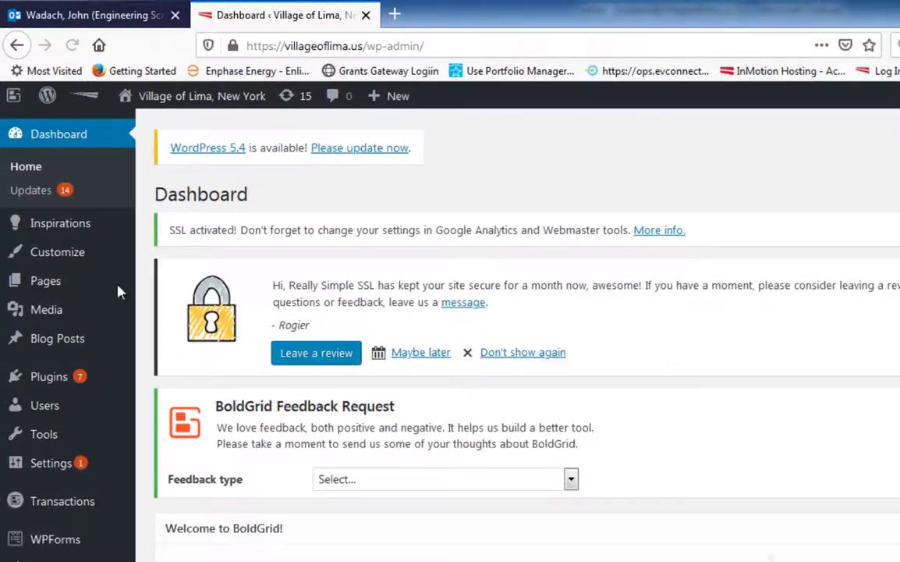
mouse_move(63, 315)
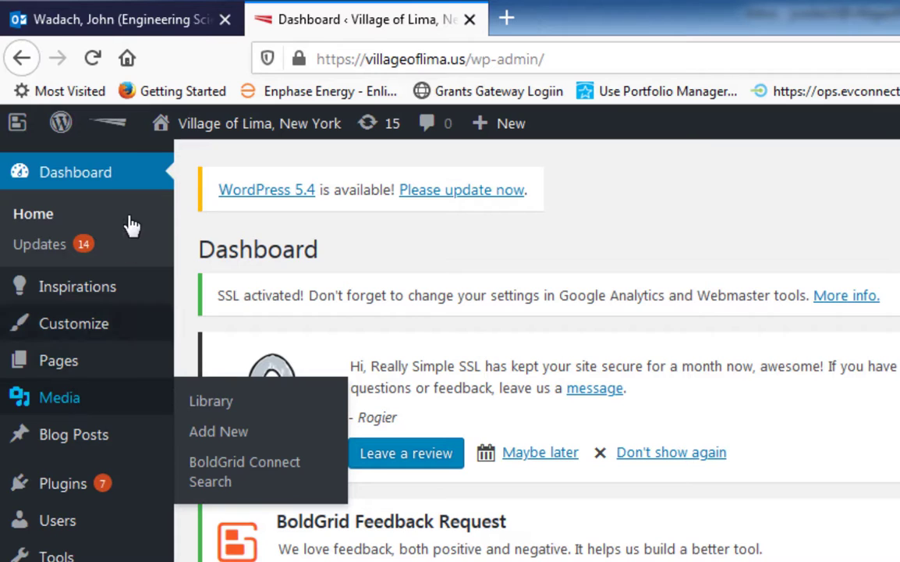
mouse_move(34, 404)
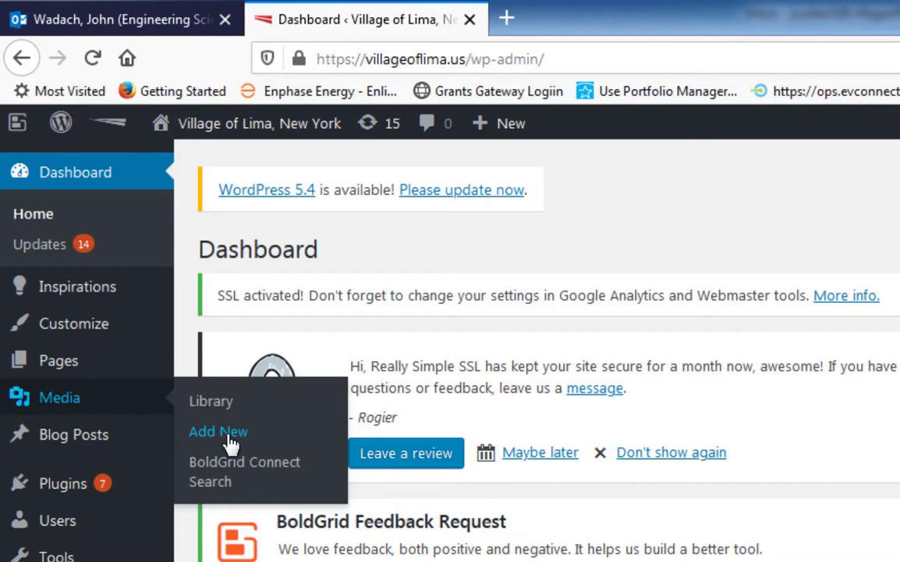
click(204, 430)
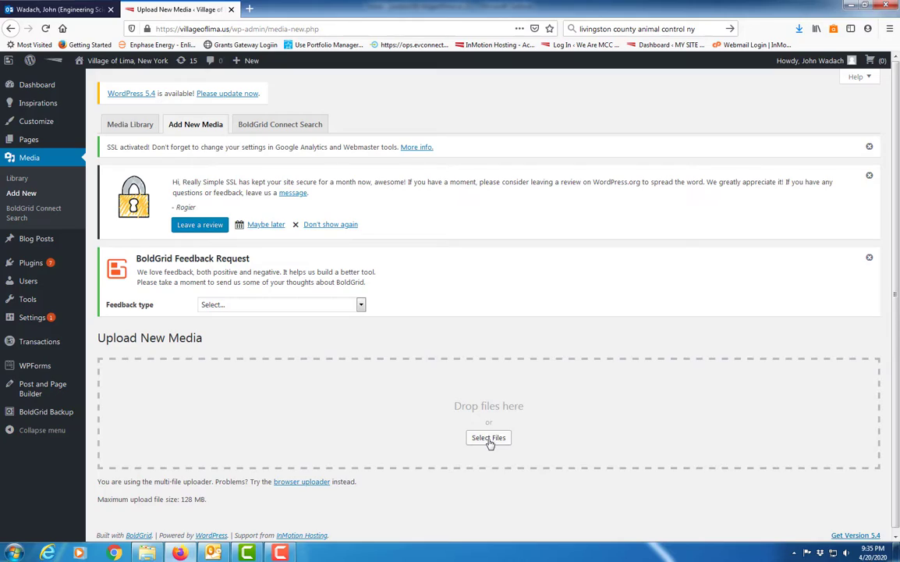
Switch to the Agendas folder in Windows Explorer and open the February 11, 2020 Agenda document in Word
mouse_move(147, 552)
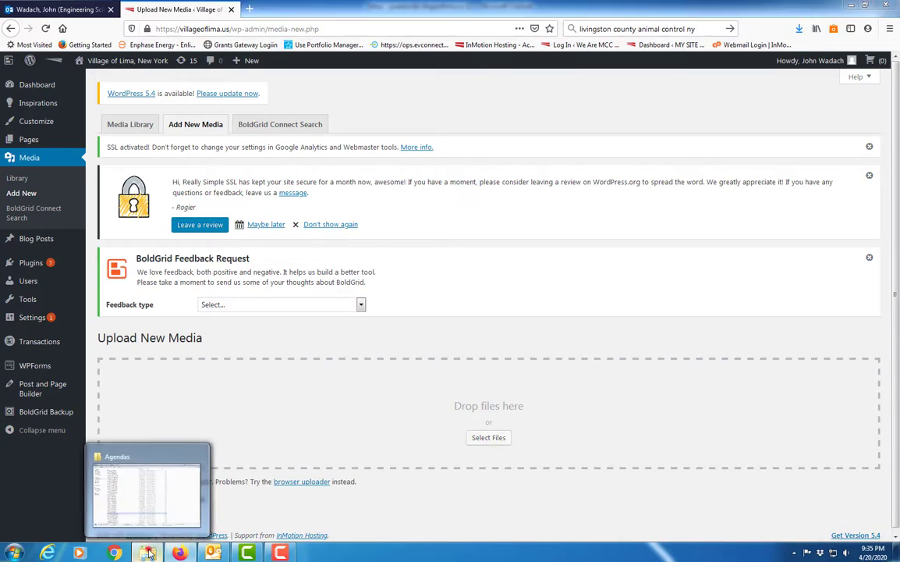
click(134, 493)
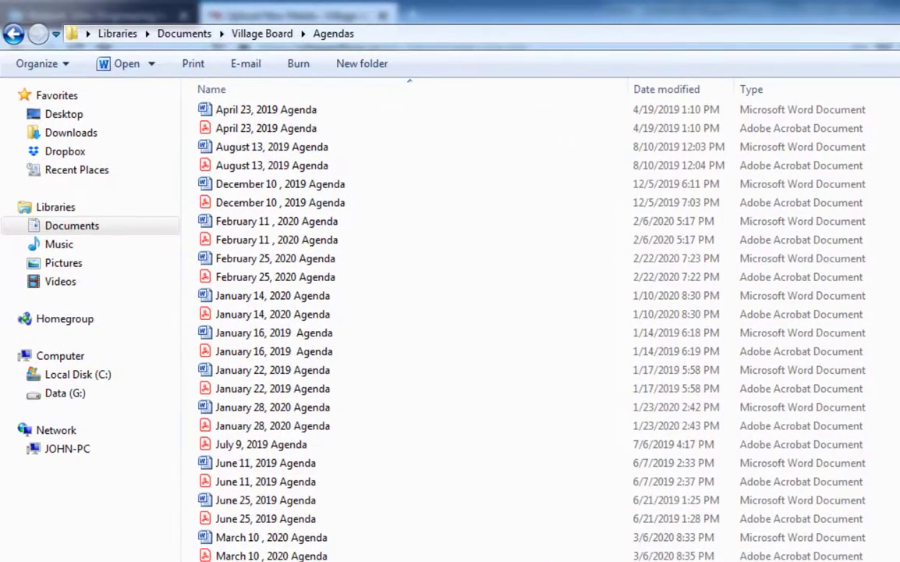
scroll(332, 505, up, 1)
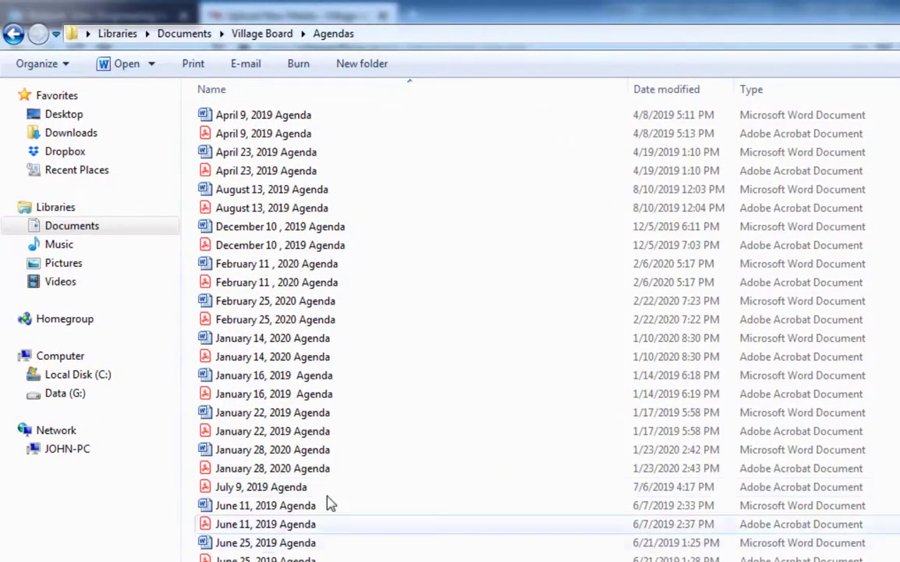
scroll(330, 413, down, 2)
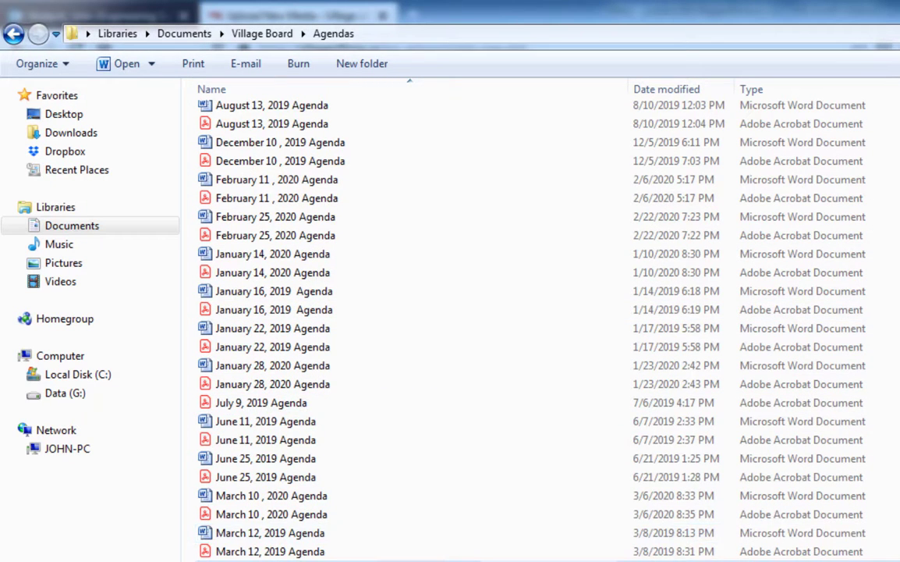
scroll(296, 452, up, 2)
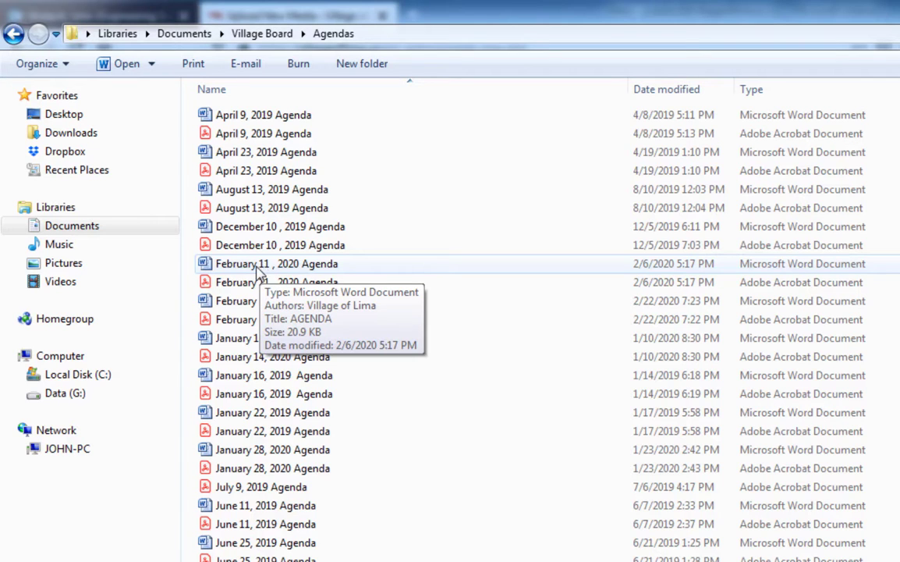
double_click(255, 266)
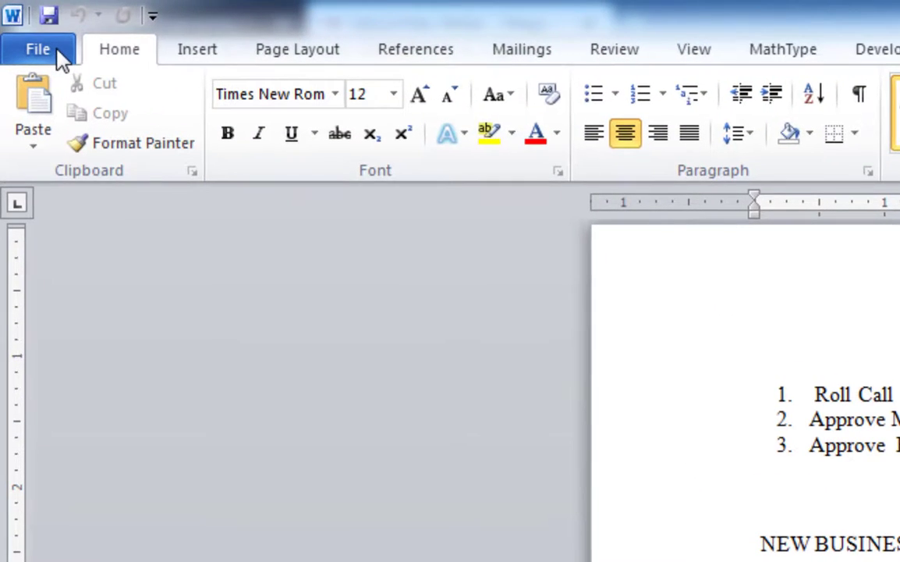
Try to save the February 11, 2020 agenda as a PDF in the Agendas folder, then cancel without replacing the existing file
click(52, 45)
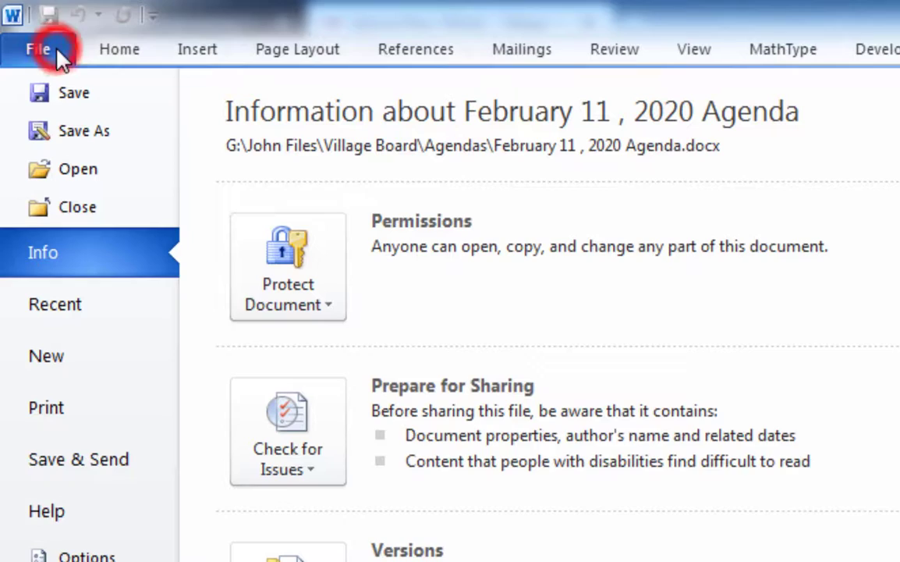
click(84, 133)
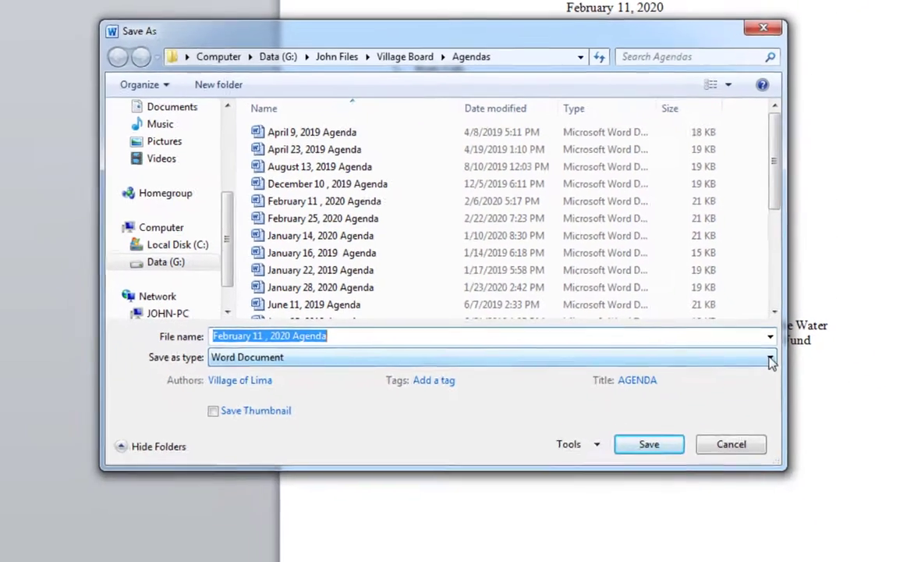
click(829, 442)
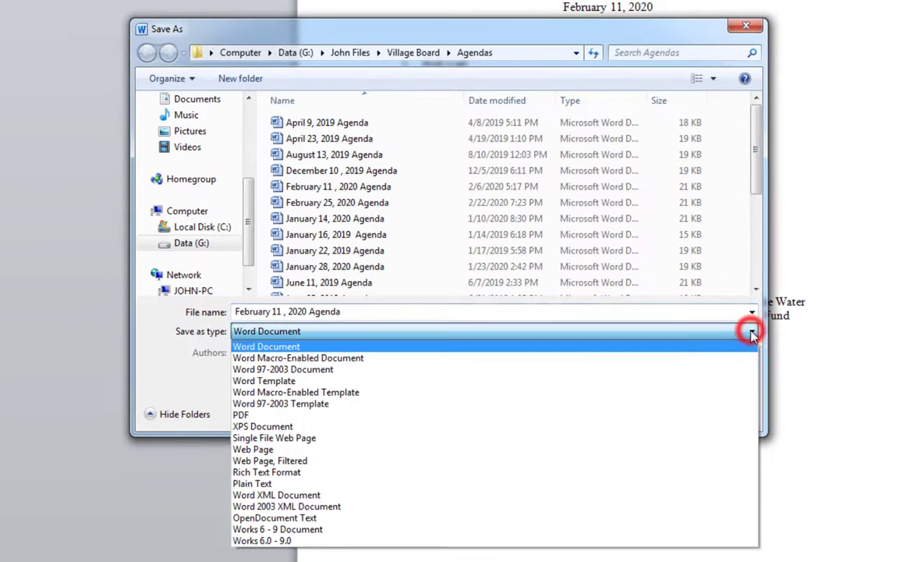
click(243, 415)
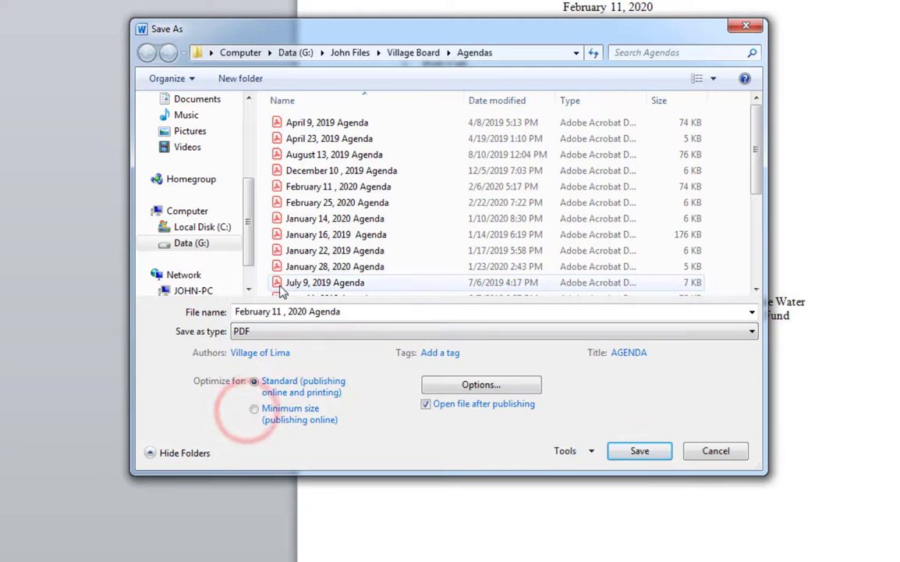
click(650, 452)
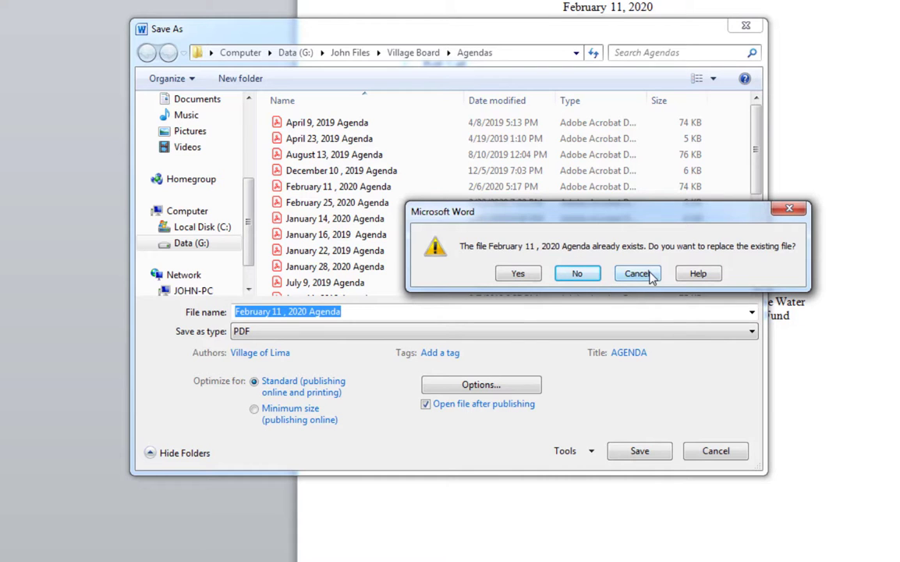
mouse_move(687, 212)
mouse_down()
mouse_move(821, 221)
mouse_move(889, 332)
mouse_move(873, 257)
mouse_move(778, 150)
mouse_up()
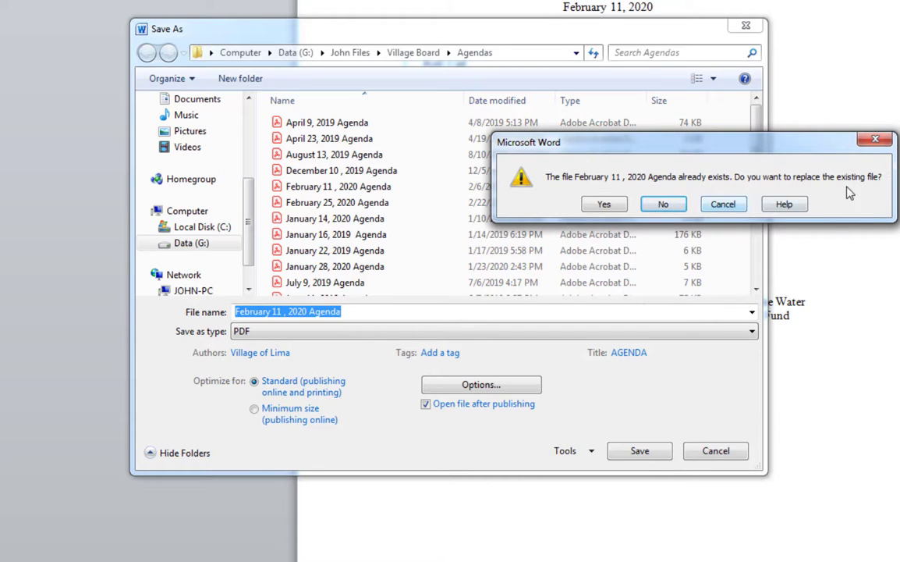
click(724, 204)
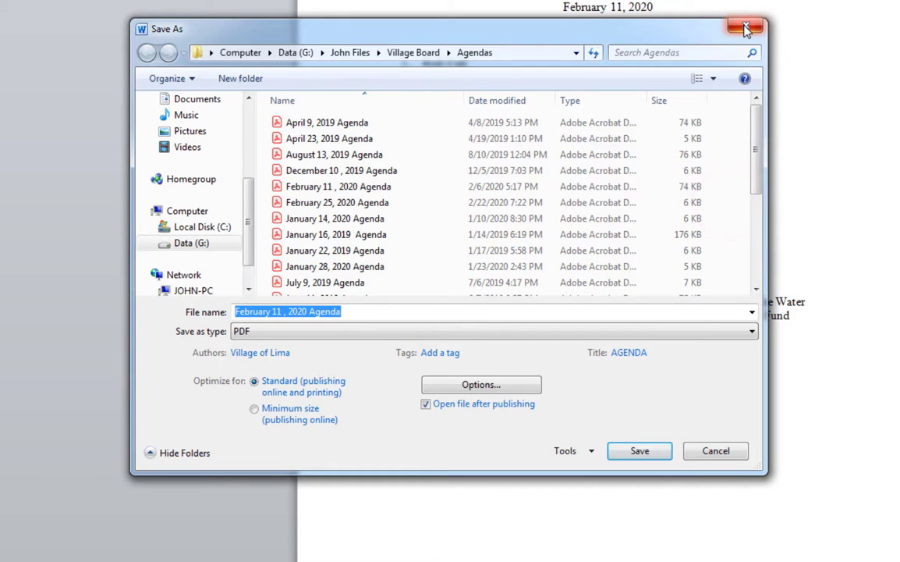
click(745, 29)
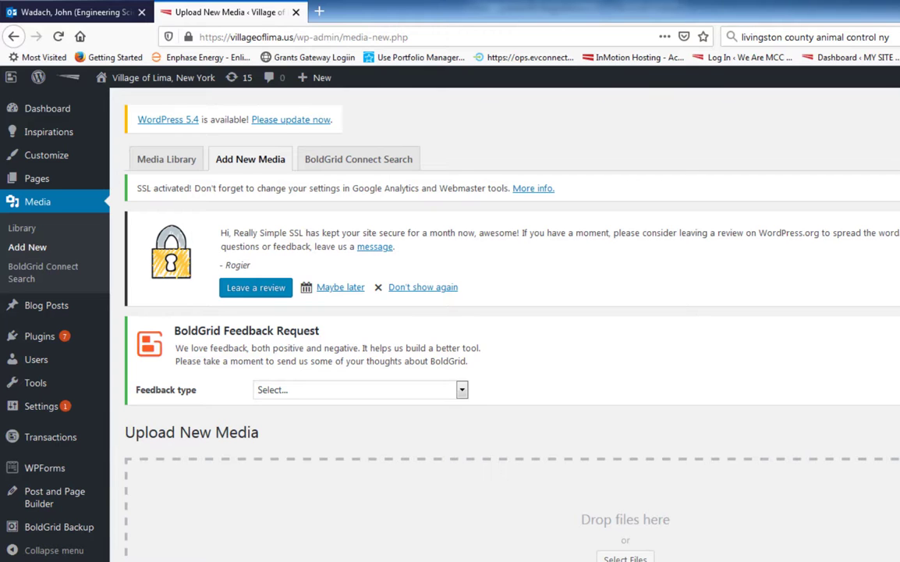
mouse_move(251, 559)
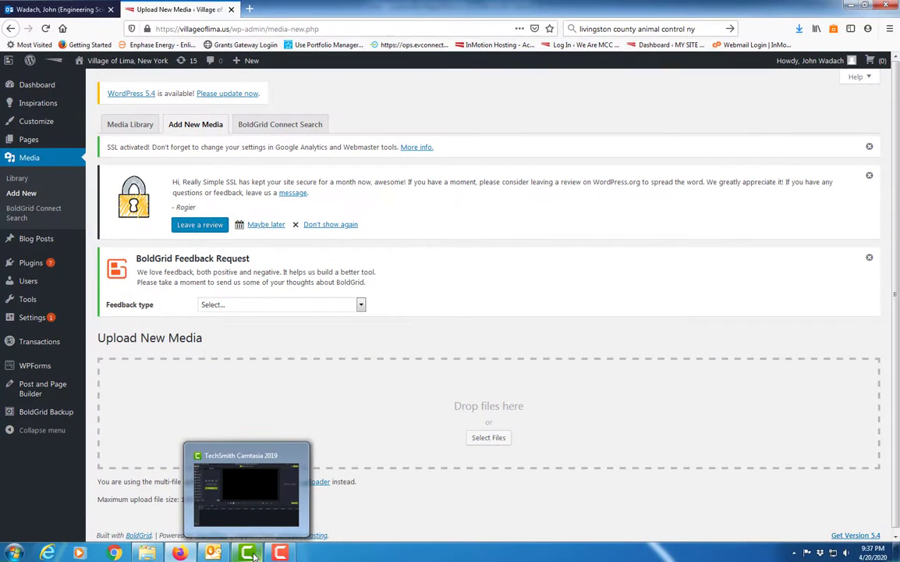
mouse_move(281, 555)
click(150, 553)
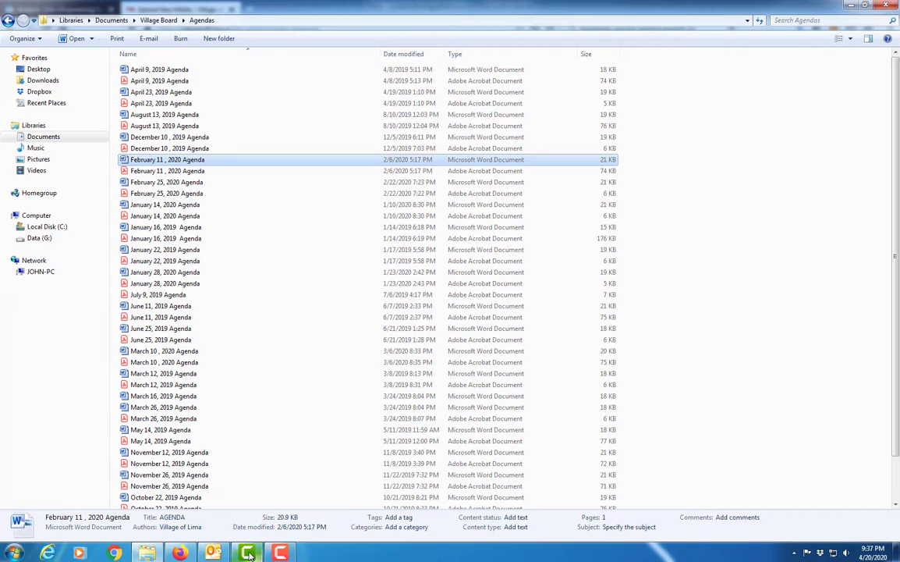
click(181, 553)
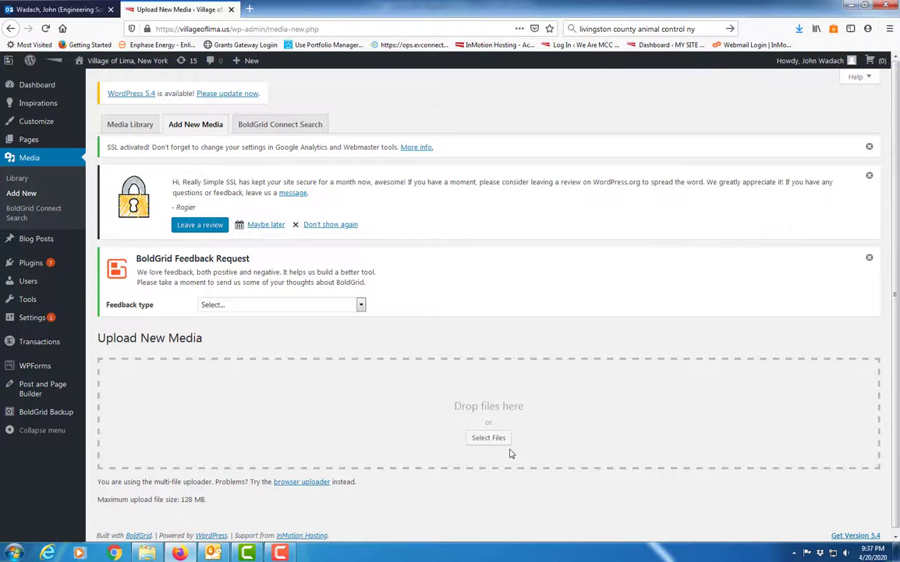
Upload the April 9, 2019 Agenda PDF from the Village Board Agendas folder to the site's media
click(488, 438)
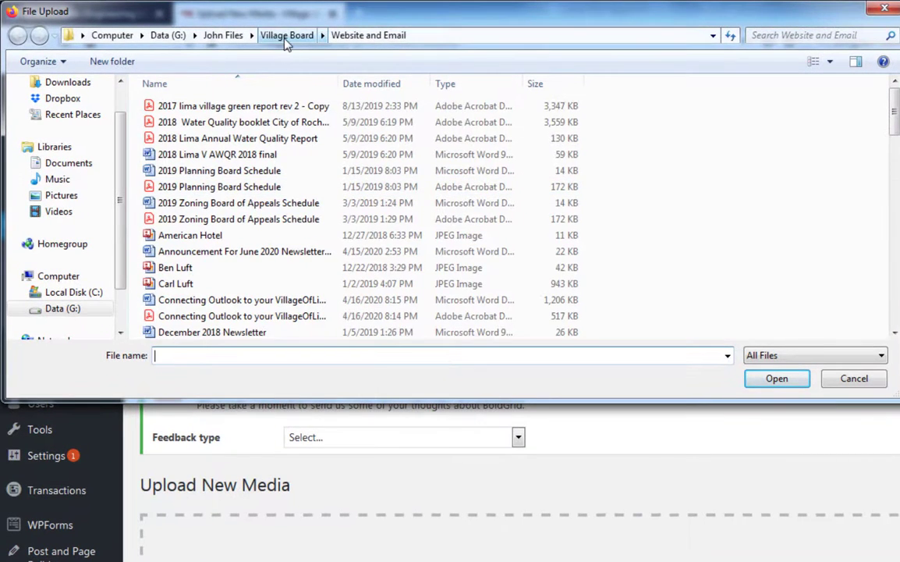
click(223, 28)
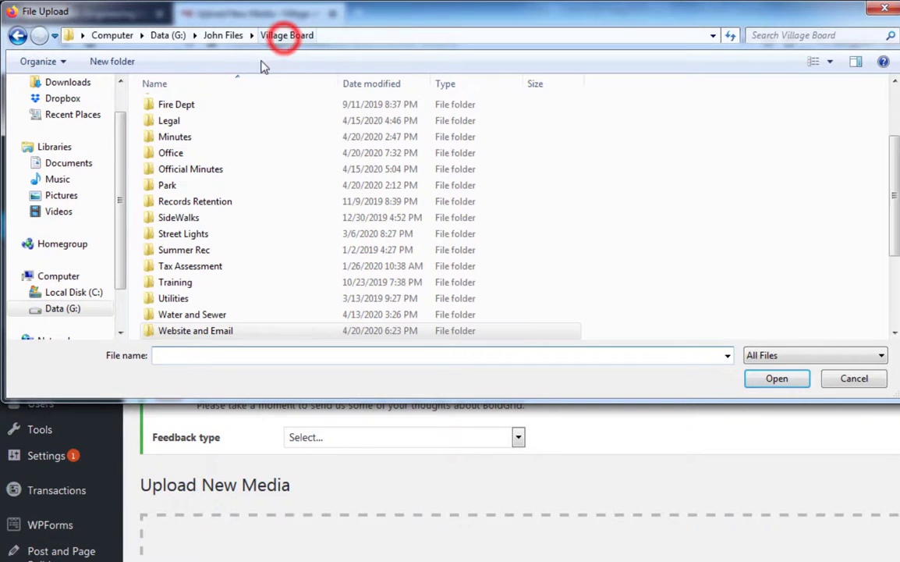
click(894, 202)
scroll(894, 202, up, 2)
double_click(180, 104)
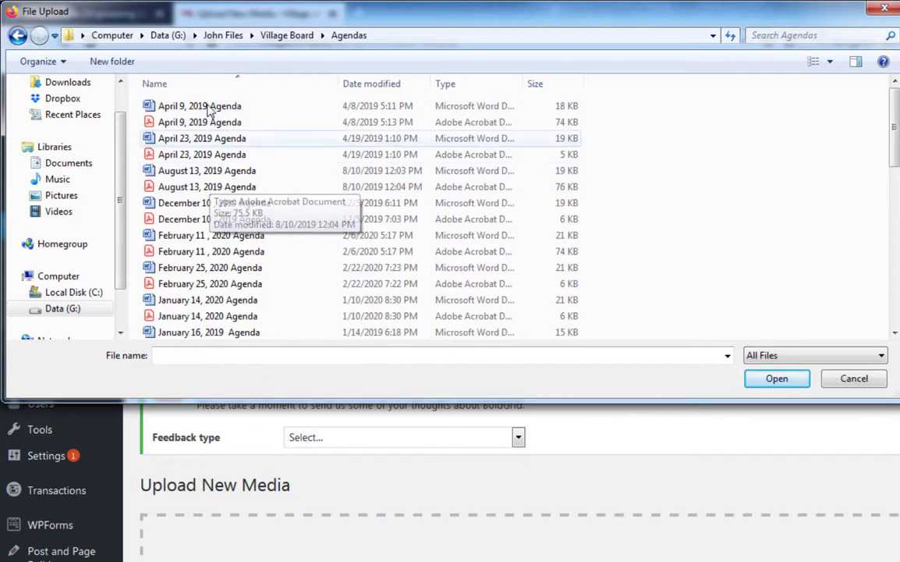
double_click(181, 125)
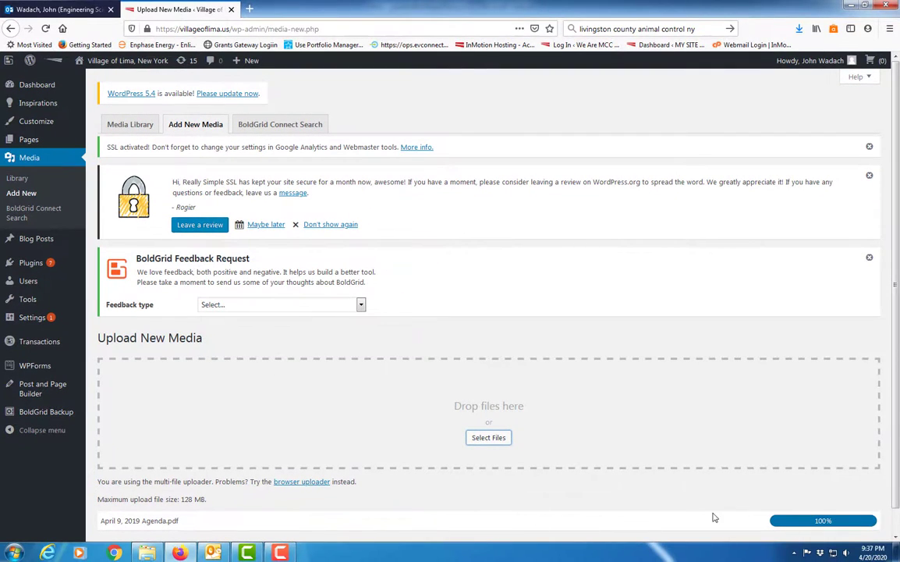
scroll(670, 519, down, 1)
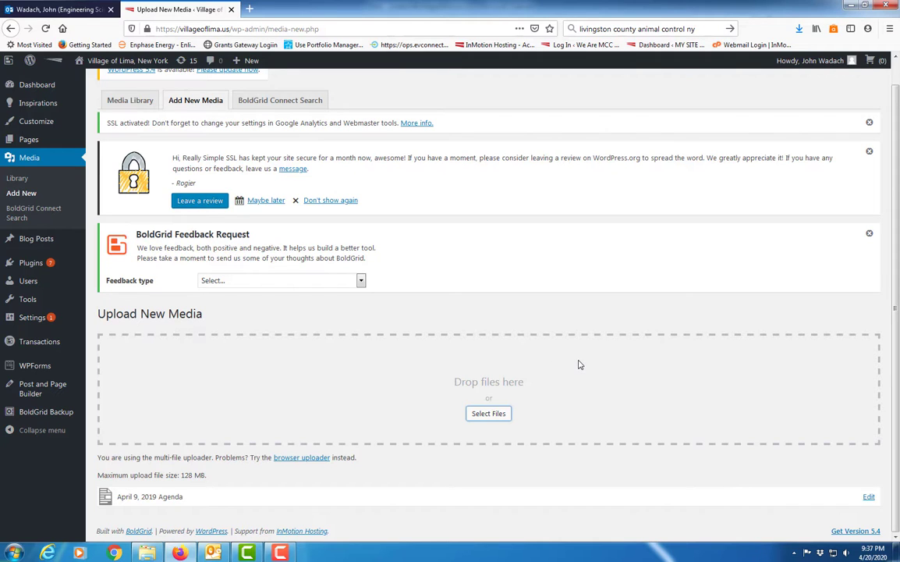
Open the Media Library and look through the uploaded files, including the April 9, 2019 agenda
click(141, 106)
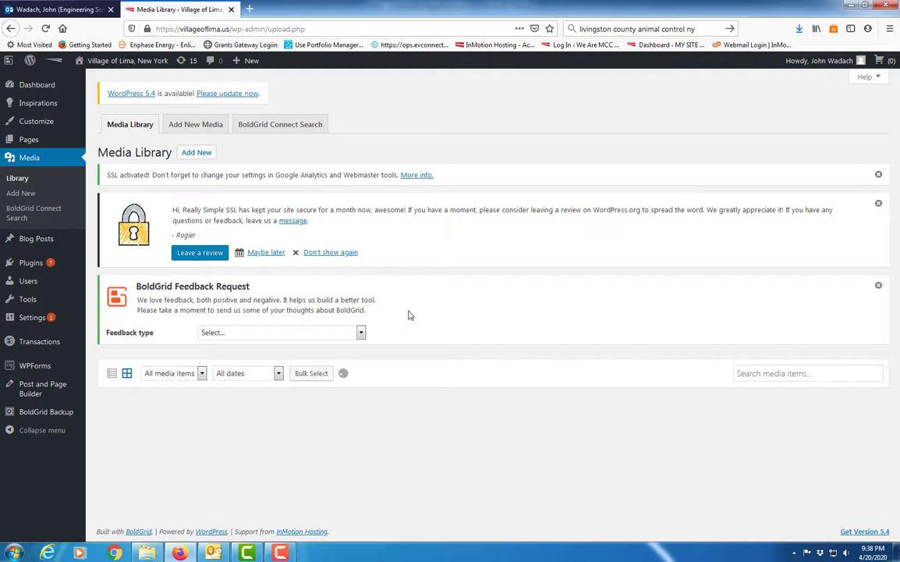
scroll(410, 336, down, 3)
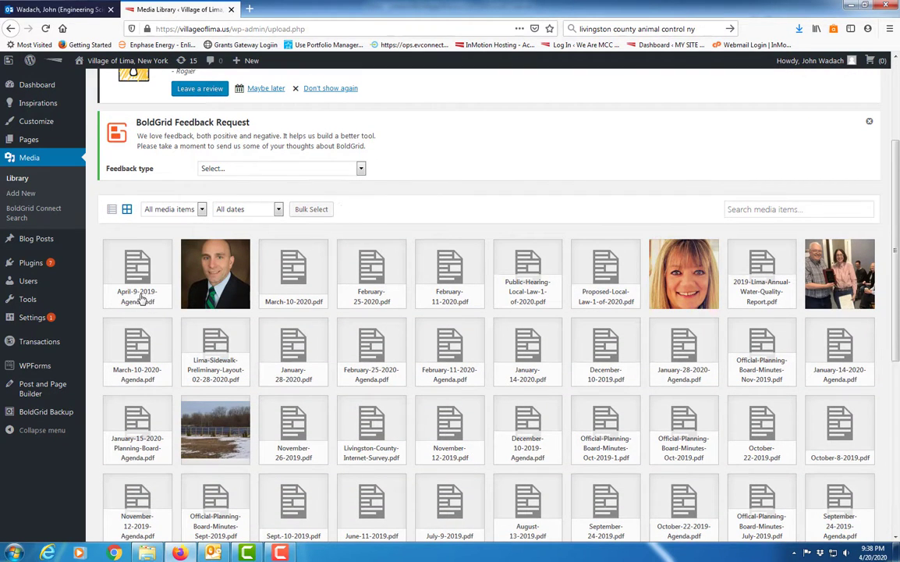
scroll(192, 290, down, 7)
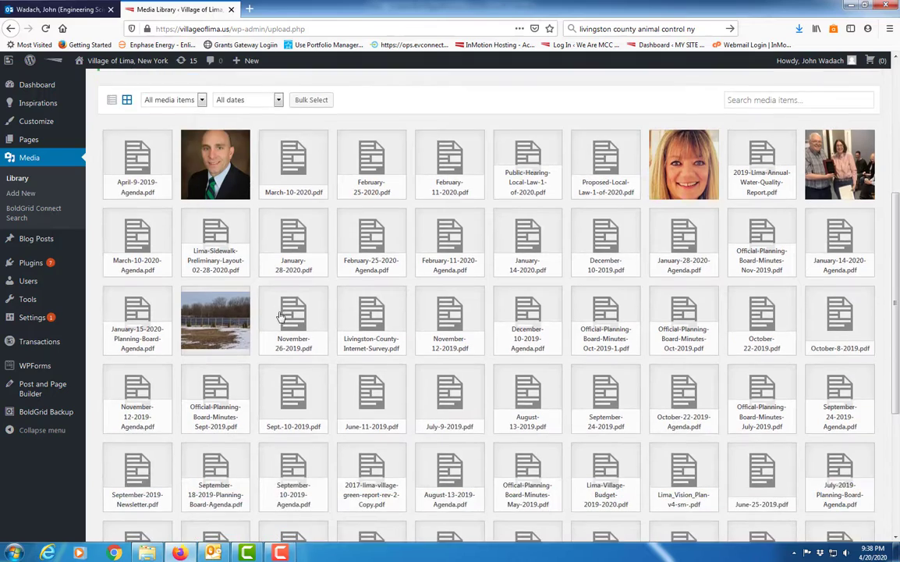
scroll(281, 316, down, 6)
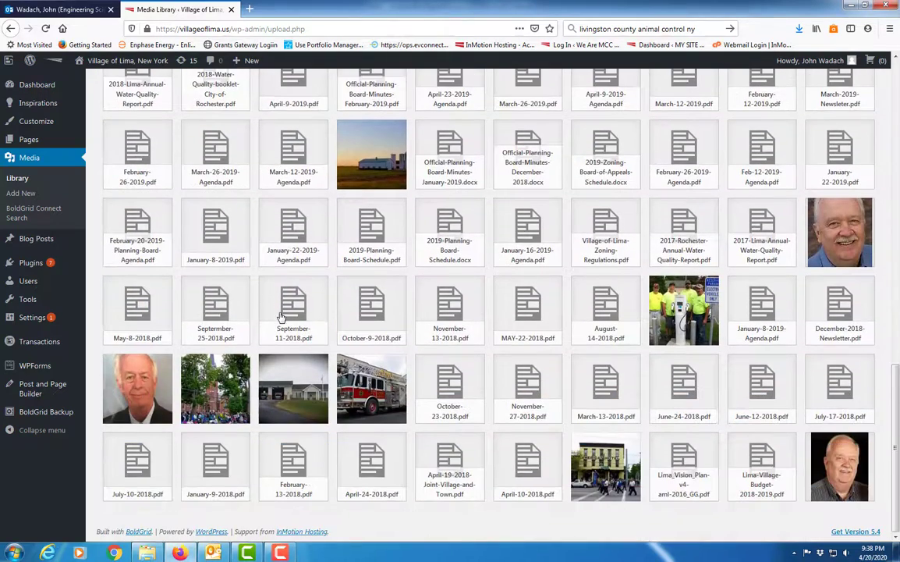
scroll(323, 292, up, 3)
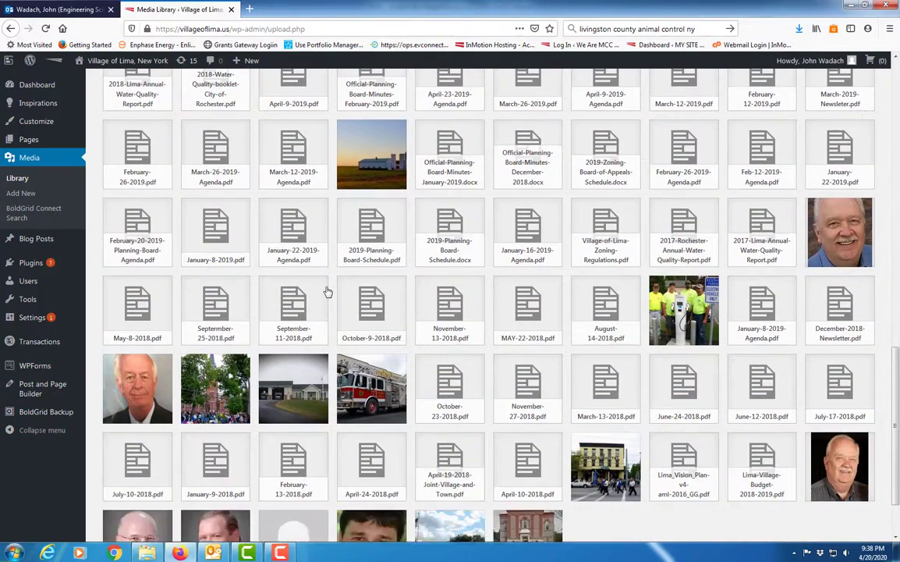
scroll(319, 292, up, 15)
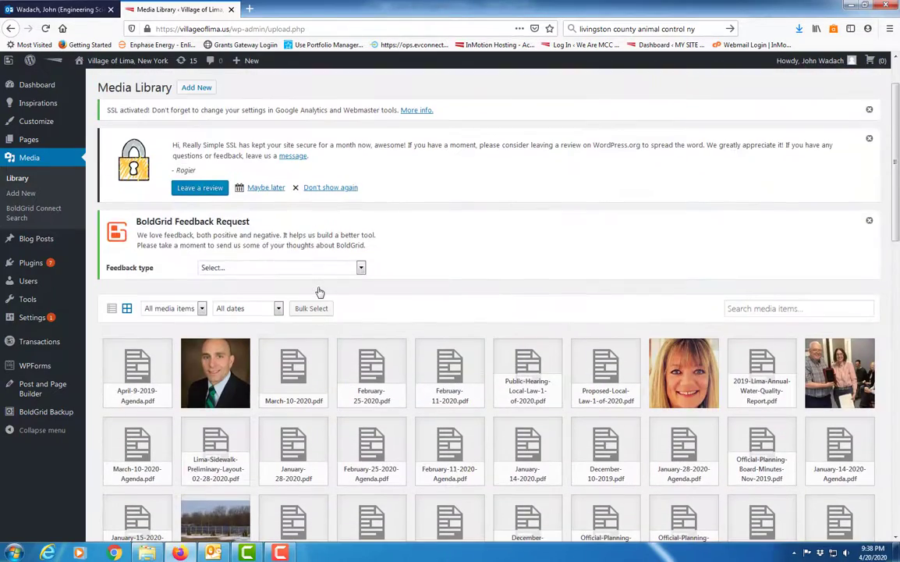
Look briefly at the site's page list, then browse the uploaded agenda and minutes PDFs in the Media Library
scroll(319, 292, up, 1)
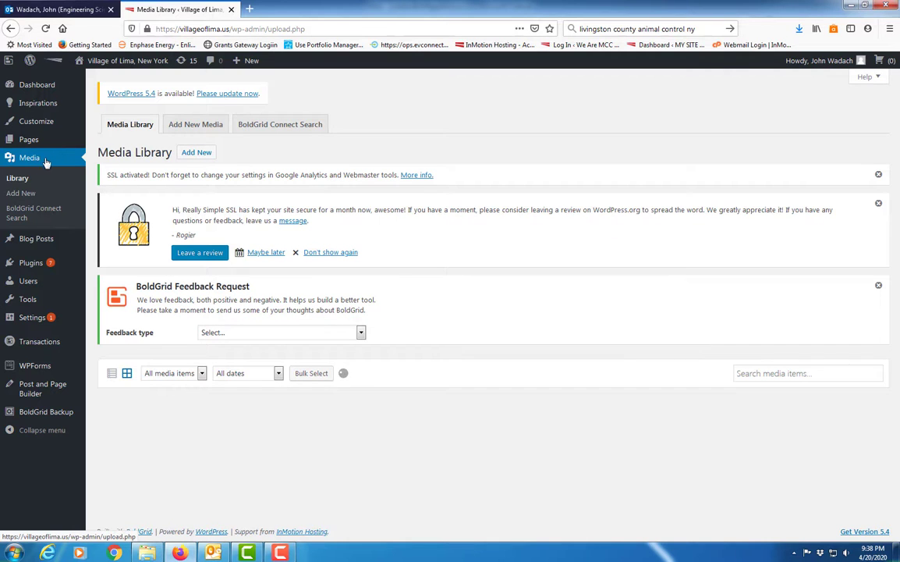
click(31, 139)
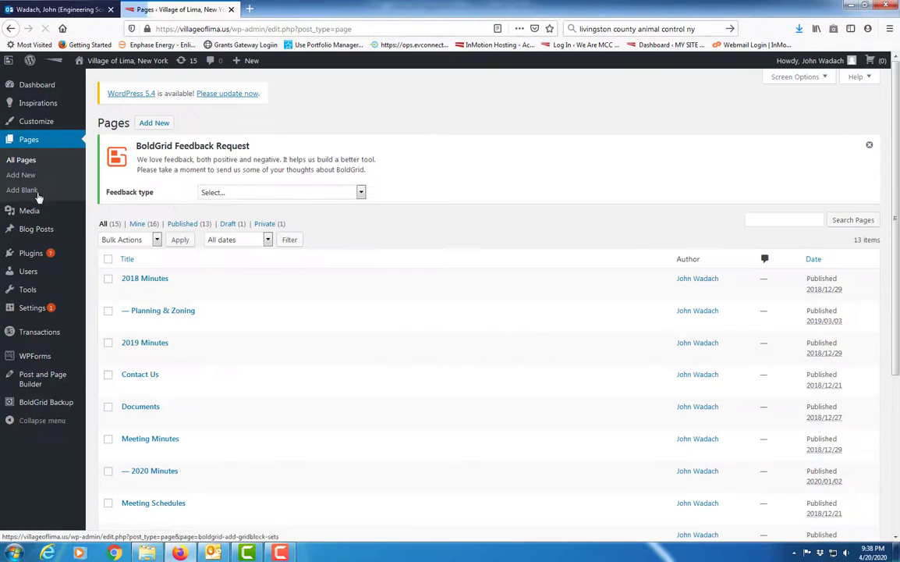
mouse_move(33, 218)
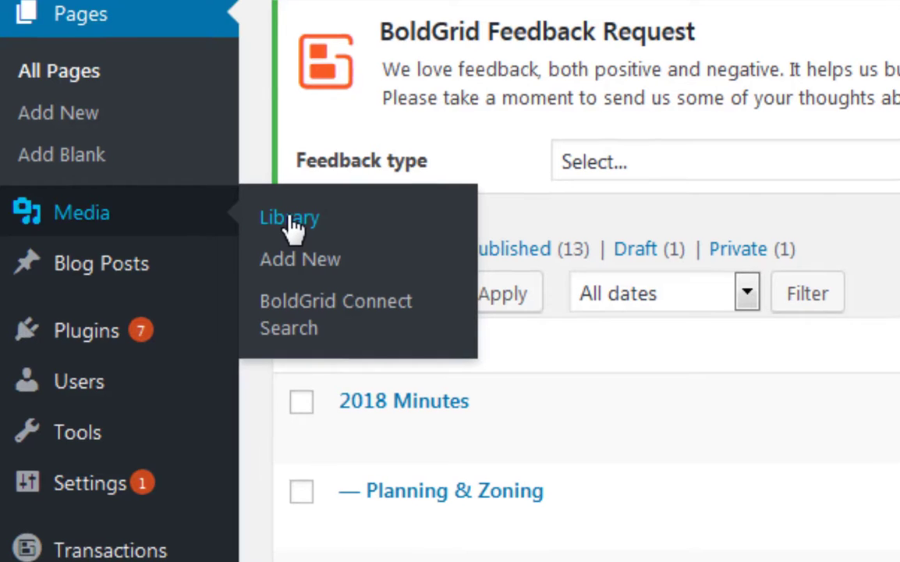
click(290, 220)
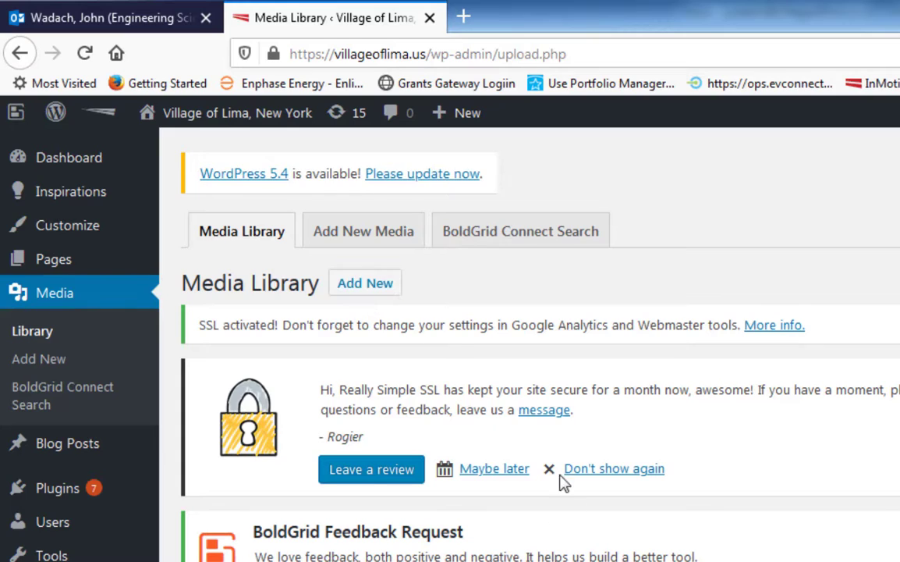
scroll(540, 343, down, 1)
scroll(234, 507, down, 3)
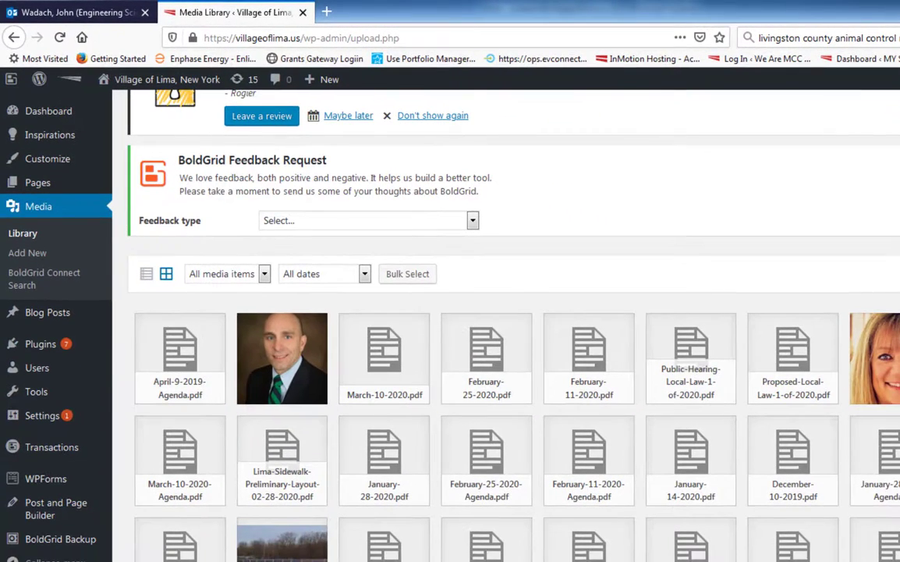
scroll(315, 536, down, 3)
scroll(315, 537, down, 1)
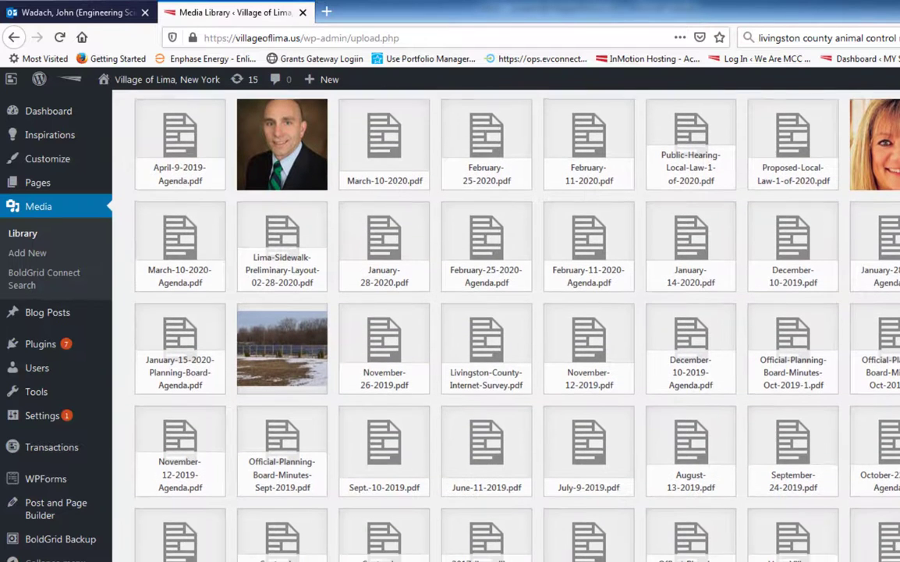
scroll(507, 328, up, 4)
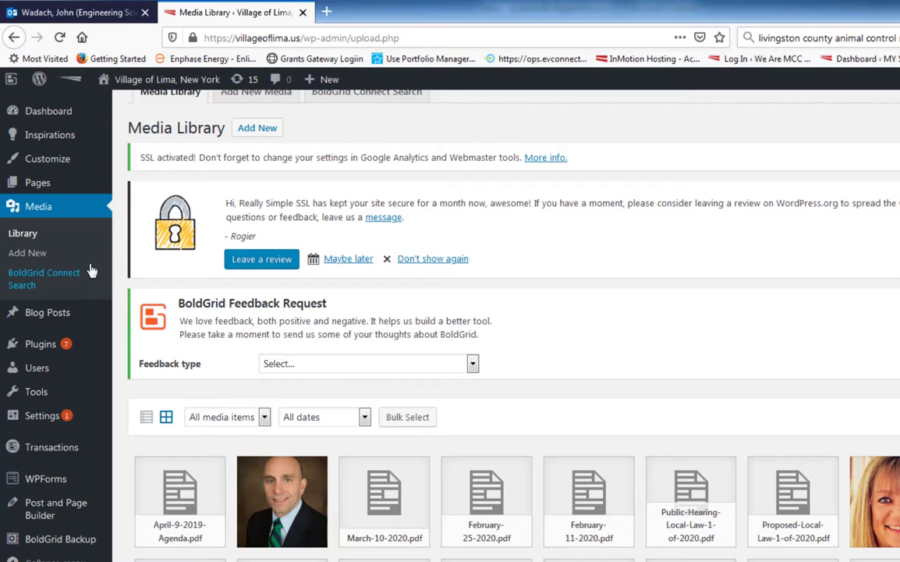
Open the Meeting Schedules page for editing from the list of all pages
mouse_move(39, 189)
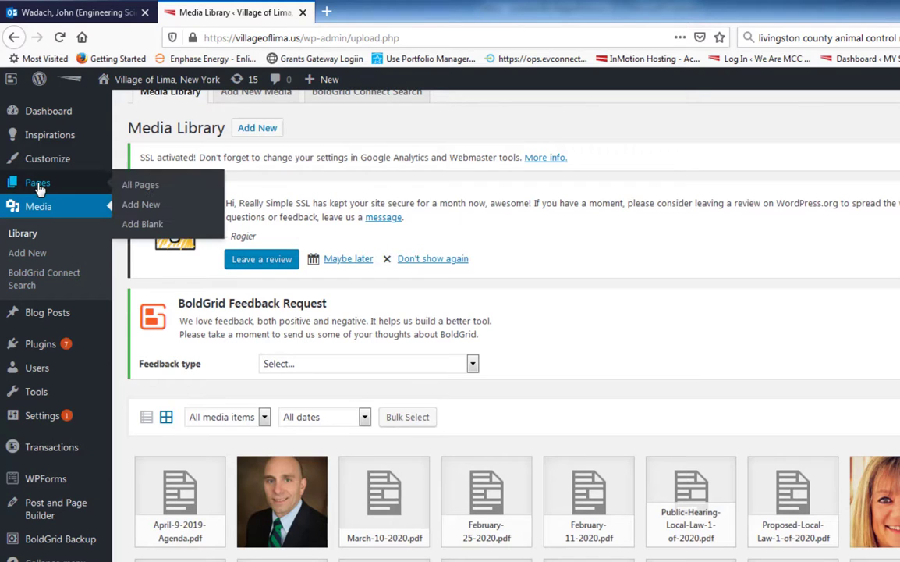
click(142, 186)
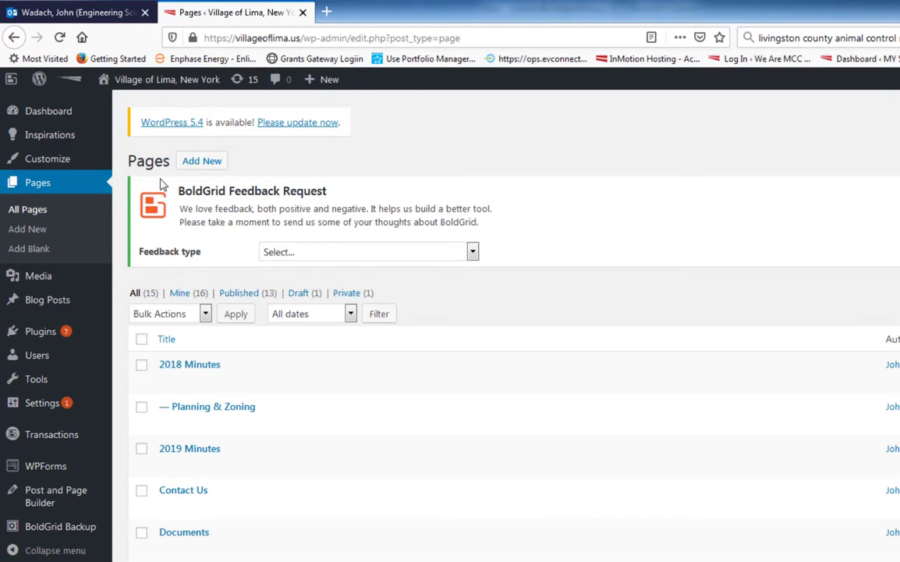
scroll(273, 386, down, 3)
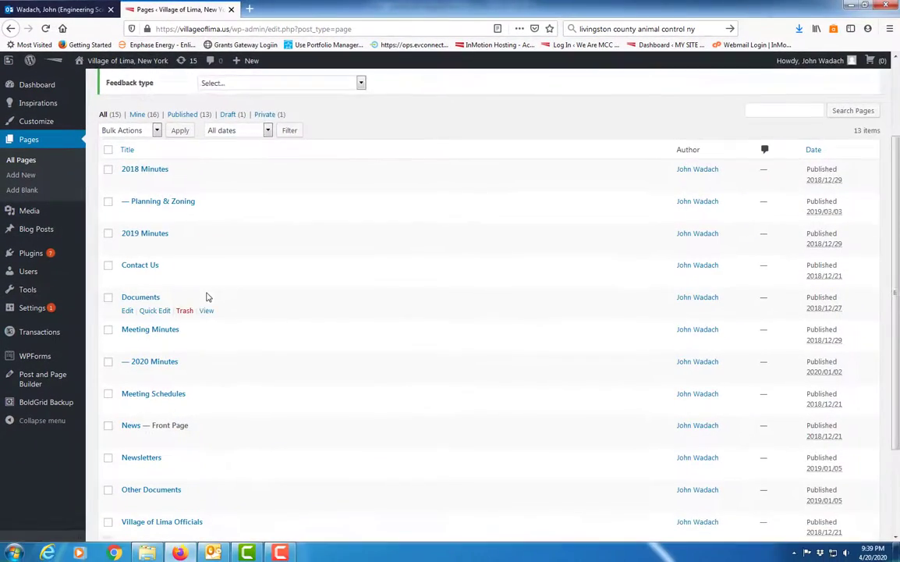
scroll(208, 296, down, 2)
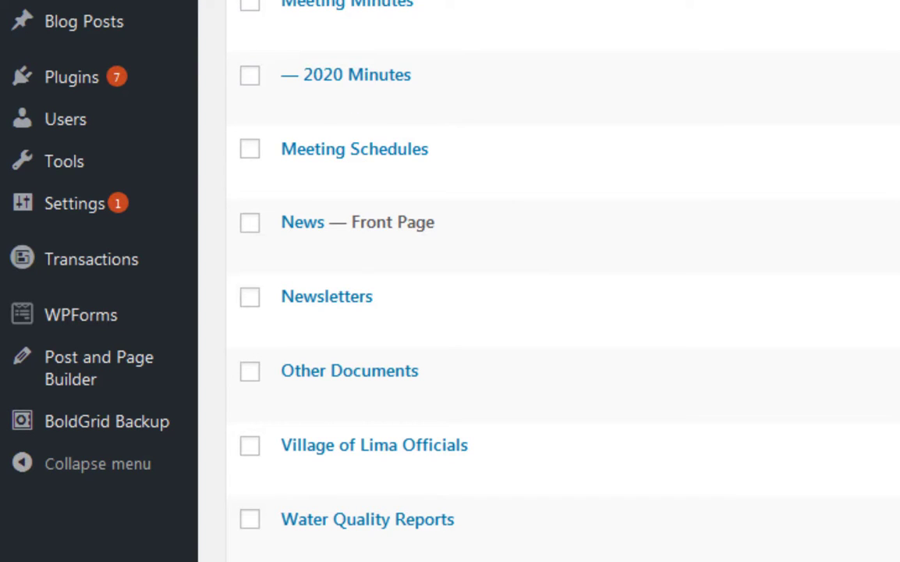
mouse_move(513, 172)
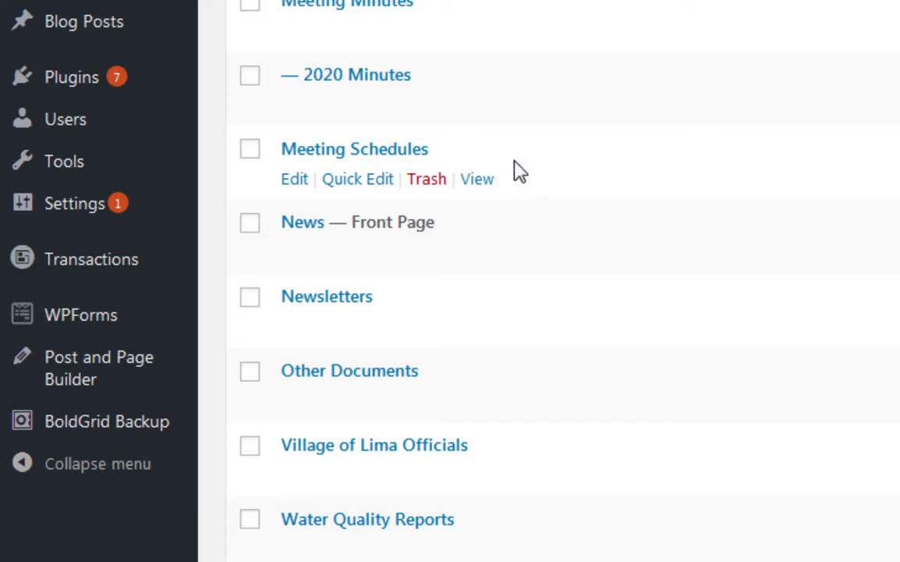
click(299, 184)
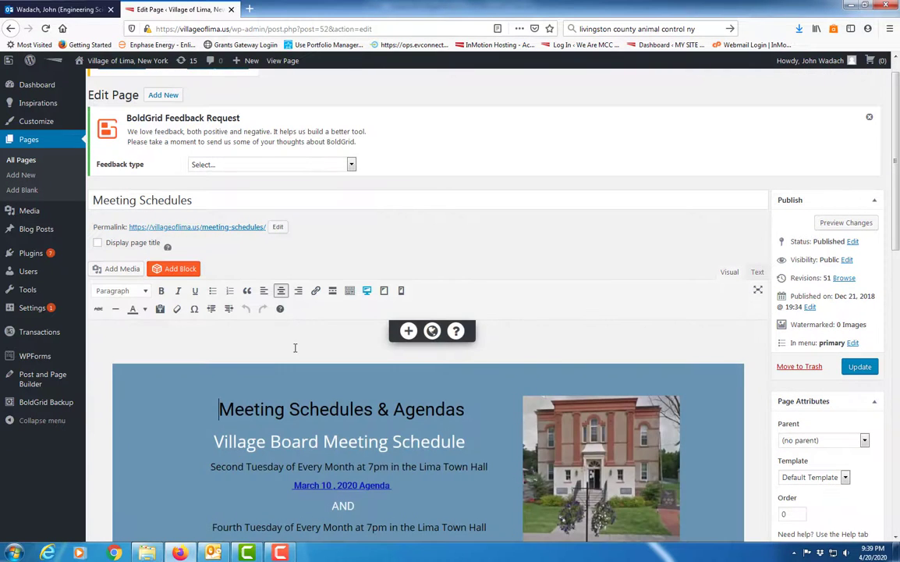
Delete the "March 10, 2020 Agenda" link text under the Second Tuesday line of the Village Board Meeting Schedule
scroll(295, 348, down, 3)
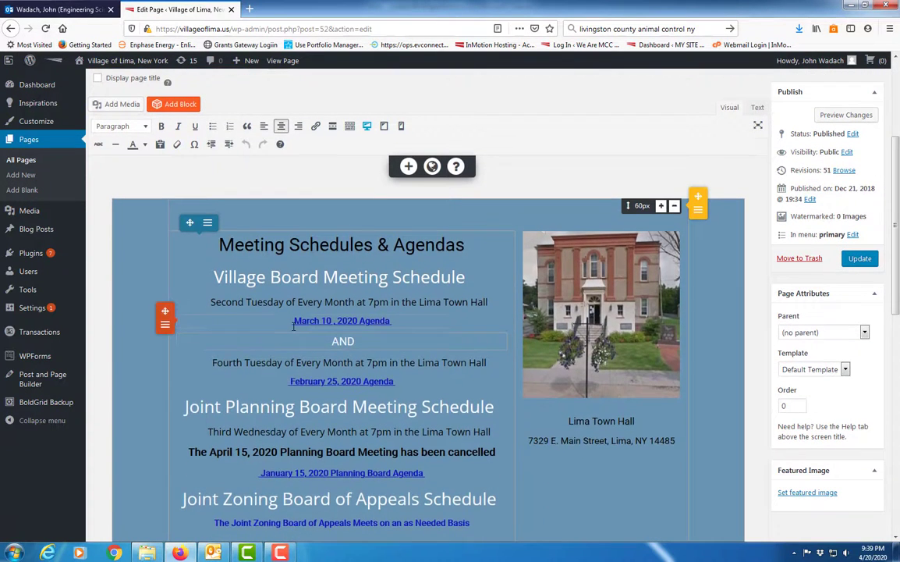
scroll(295, 324, down, 1)
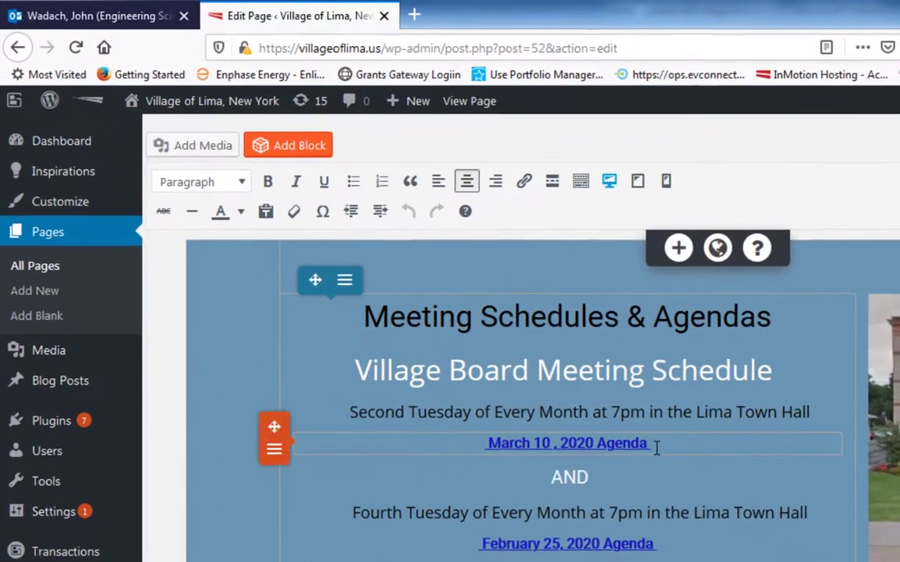
drag(394, 269, 375, 267)
drag(625, 444, 571, 445)
click(663, 443)
drag(663, 443, 493, 443)
key(Delete)
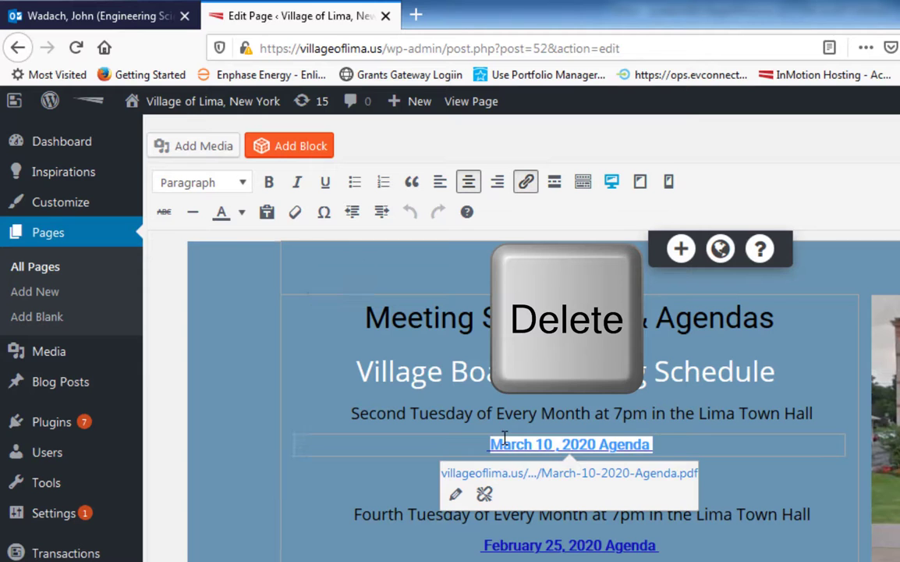
key(Delete)
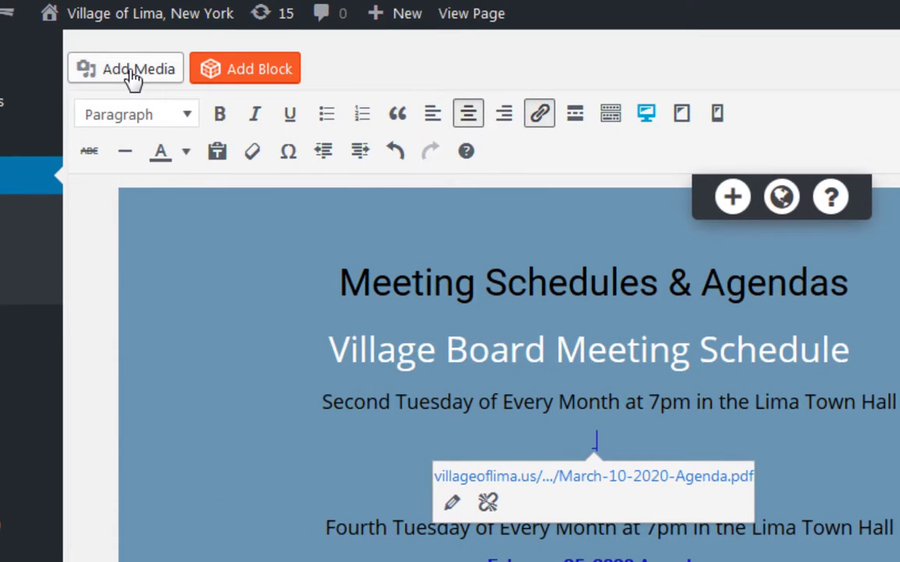
Insert April-9-2019-Agenda.pdf from the Media Library into the page in place of the deleted agenda link
click(132, 76)
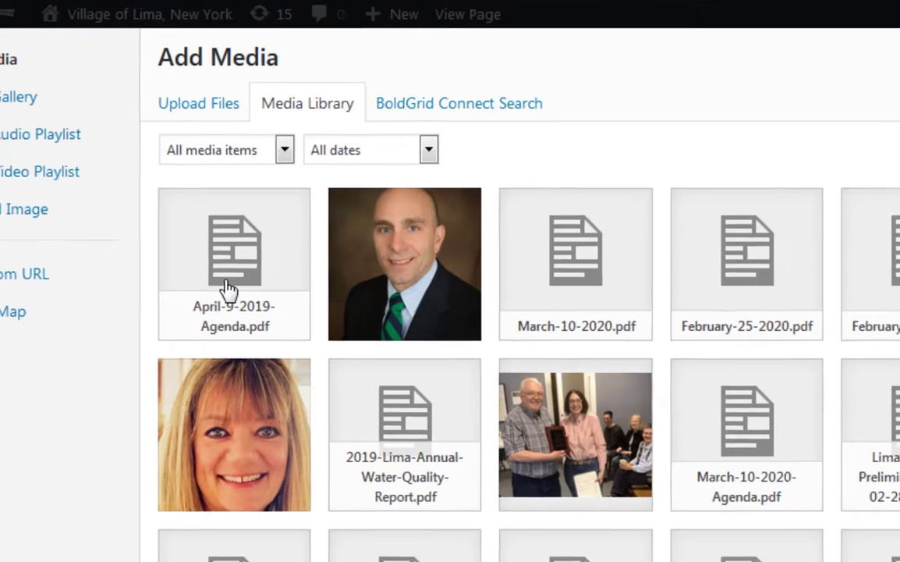
click(229, 290)
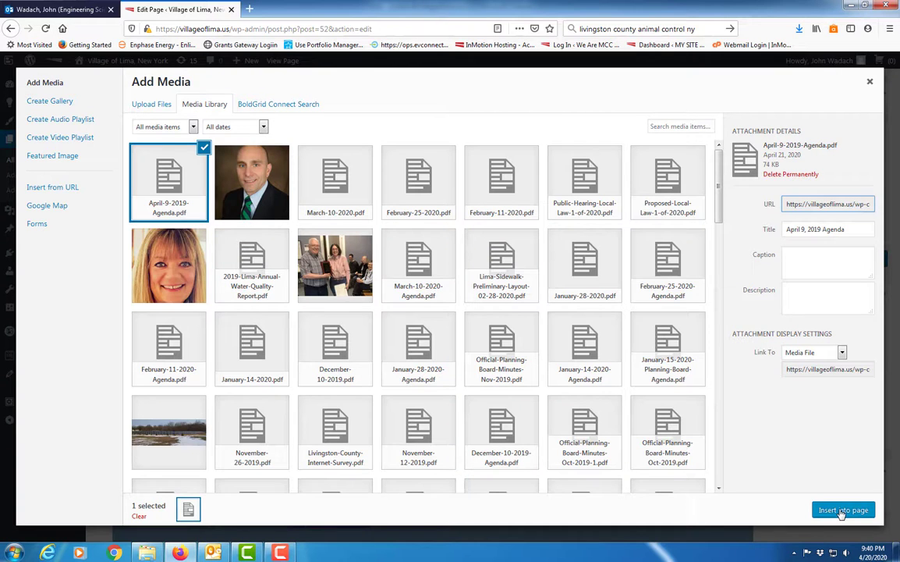
click(841, 511)
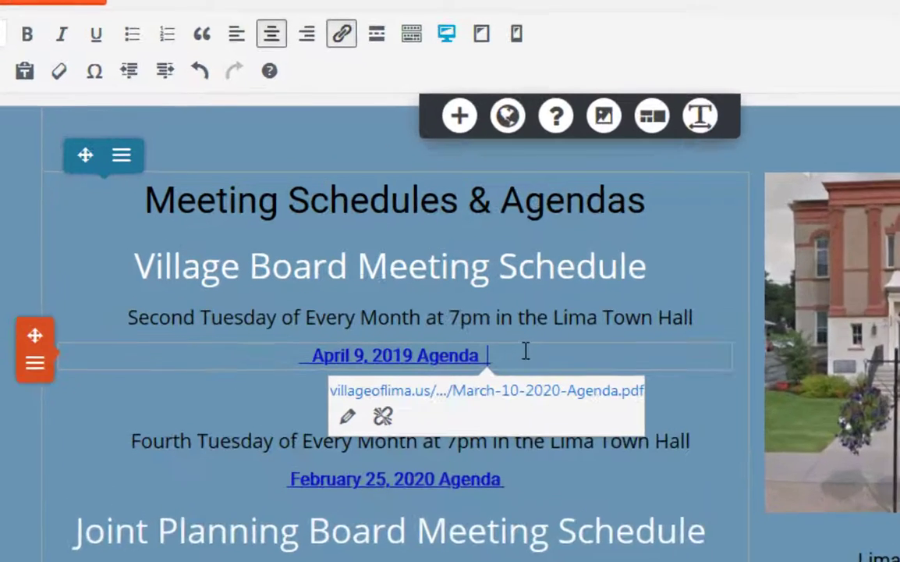
Check which PDF the April 9, 2019 Agenda text and the space after it link to
click(406, 264)
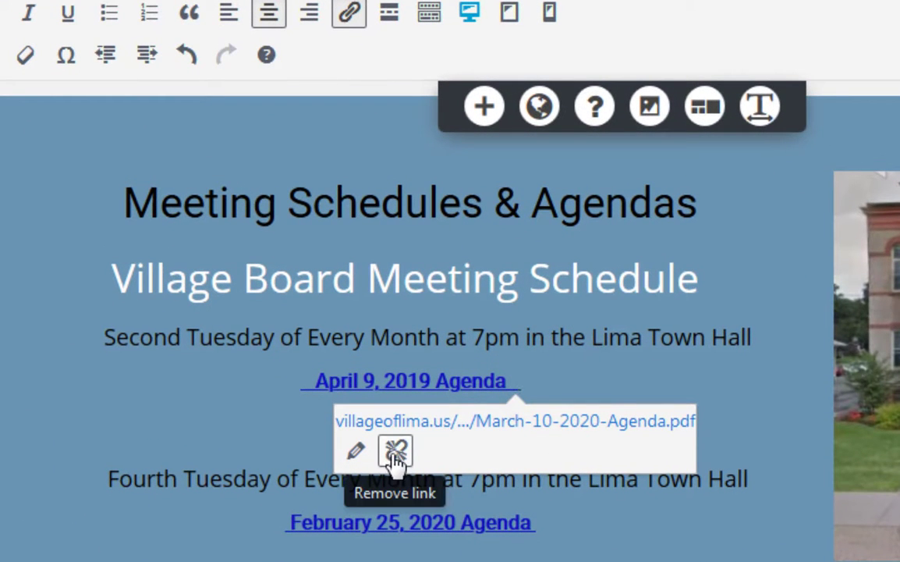
click(589, 376)
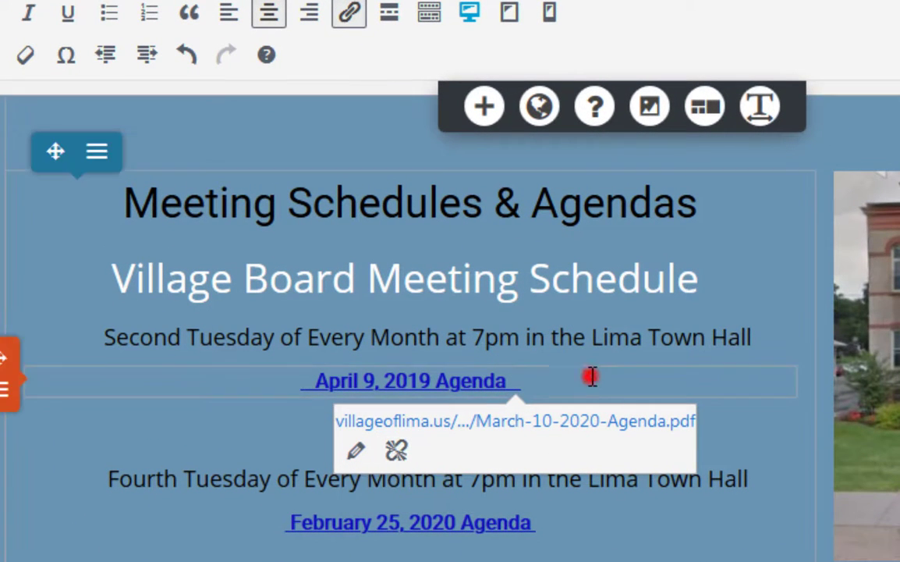
click(758, 442)
text(AND)
click(412, 380)
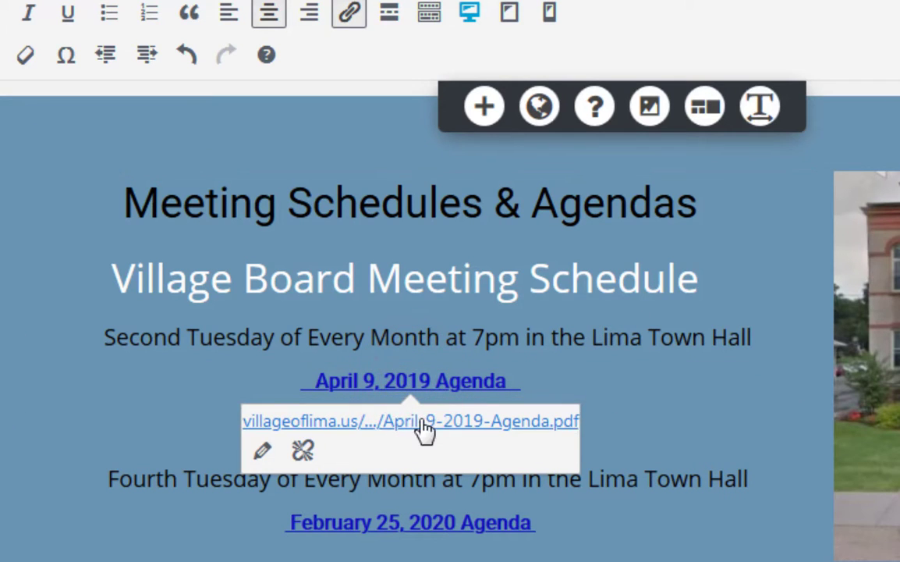
click(708, 392)
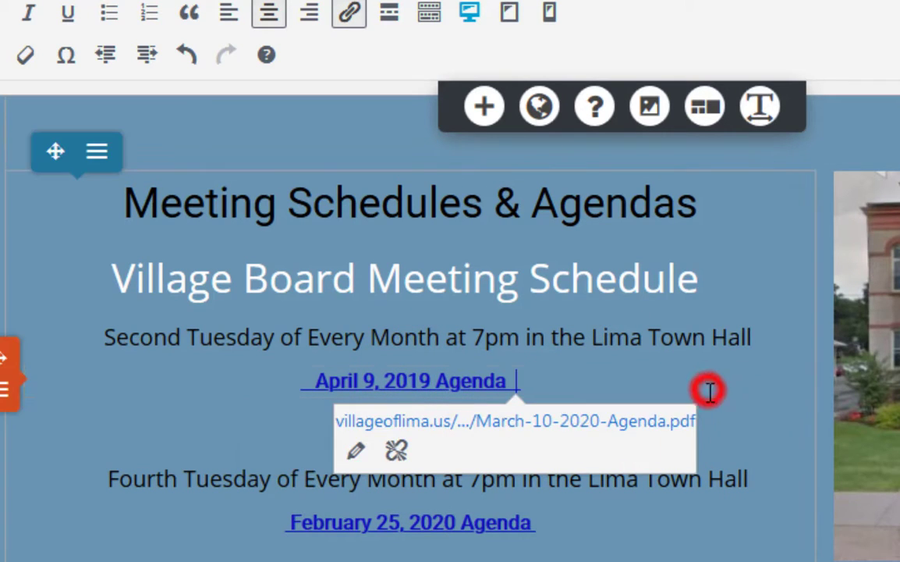
click(756, 443)
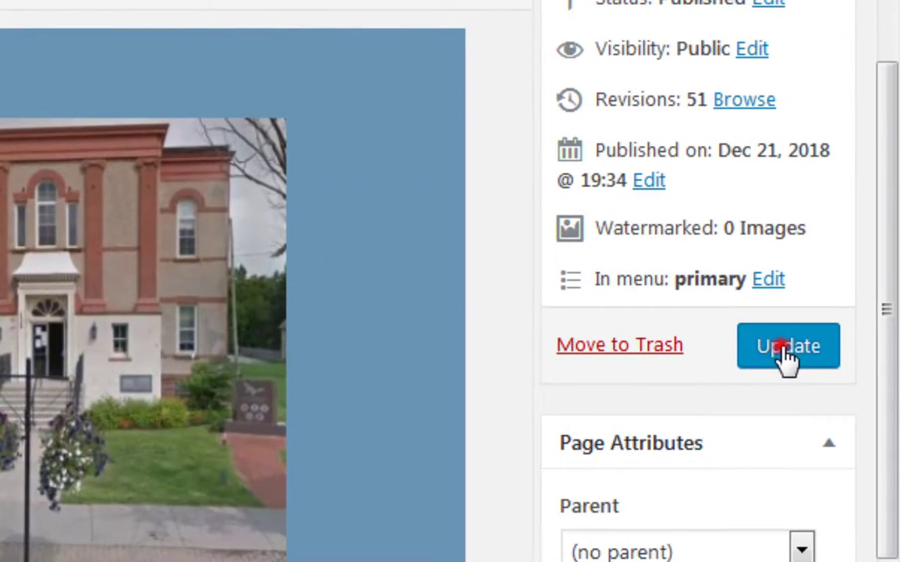
Update the Meeting Schedules page and test the April 9, 2019 Agenda link on the live page
click(783, 349)
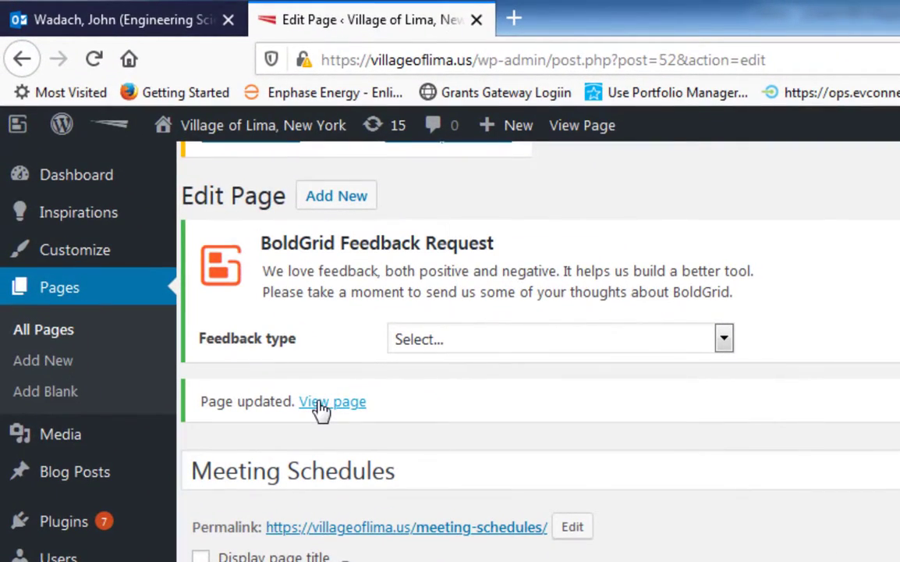
click(321, 407)
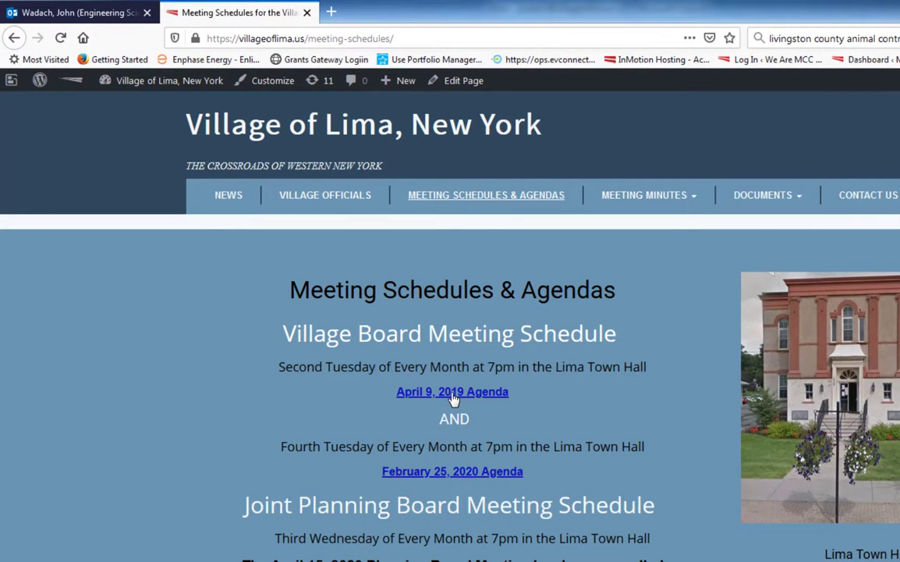
click(453, 394)
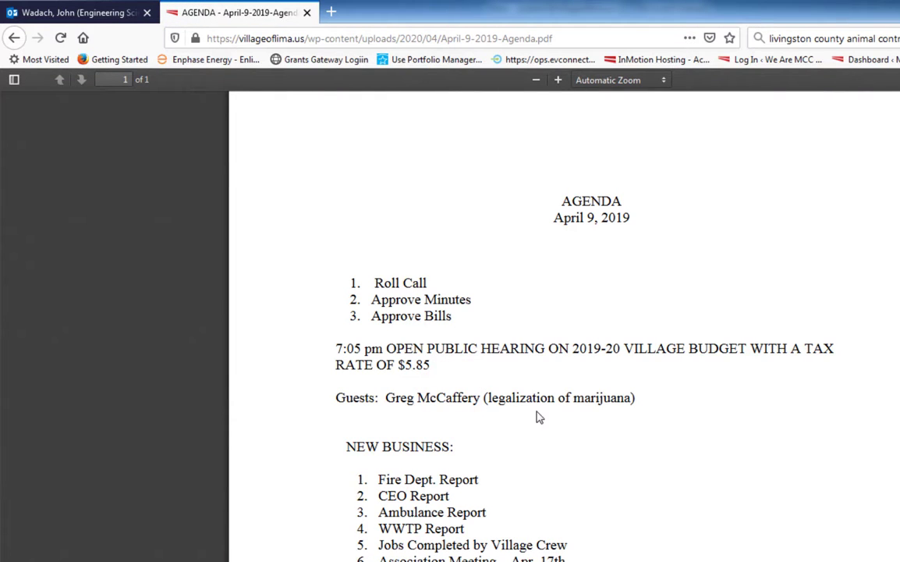
click(14, 38)
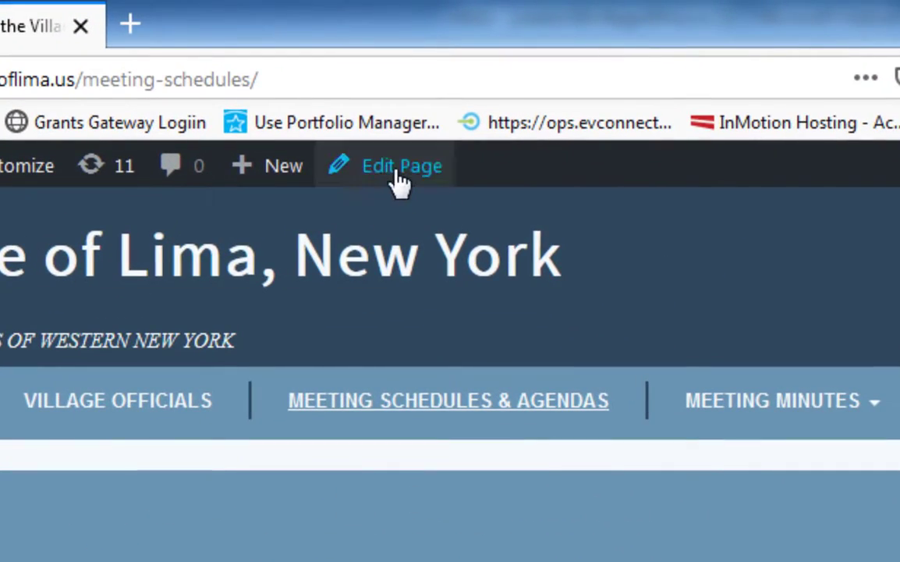
scroll(285, 370, down, 5)
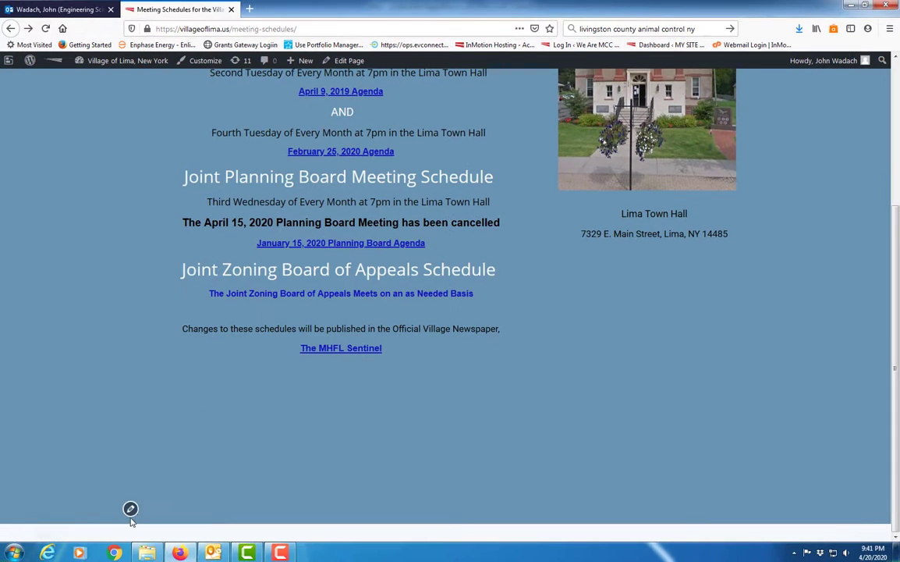
scroll(130, 510, up, 5)
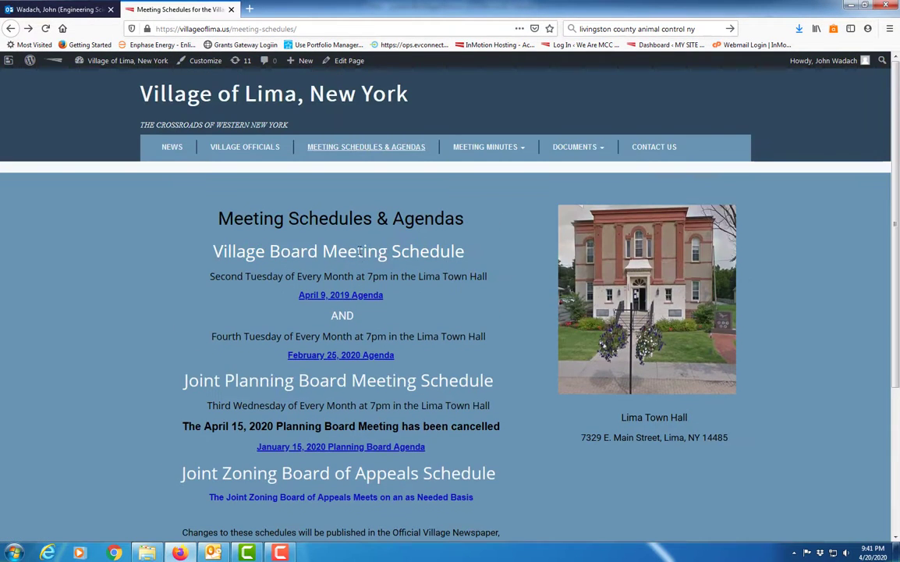
Reopen the Meeting Schedules page for editing and delete the "April 9, 2019 Agenda" link text under the Second Tuesday line
click(344, 61)
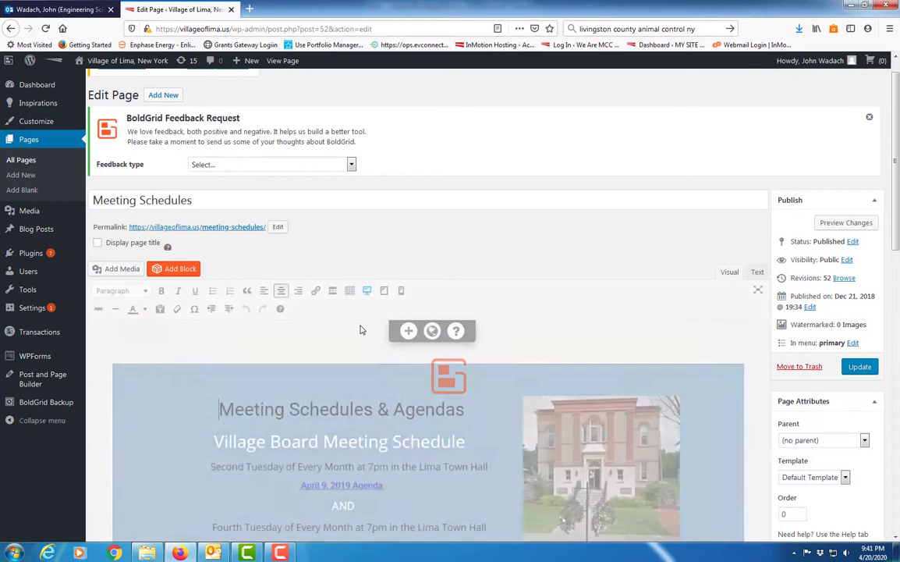
scroll(361, 325, down, 3)
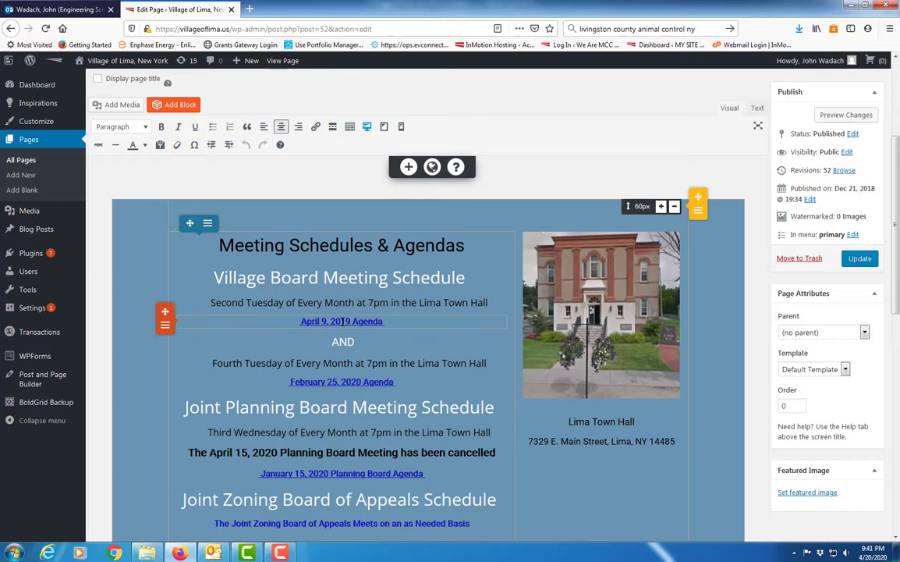
click(385, 322)
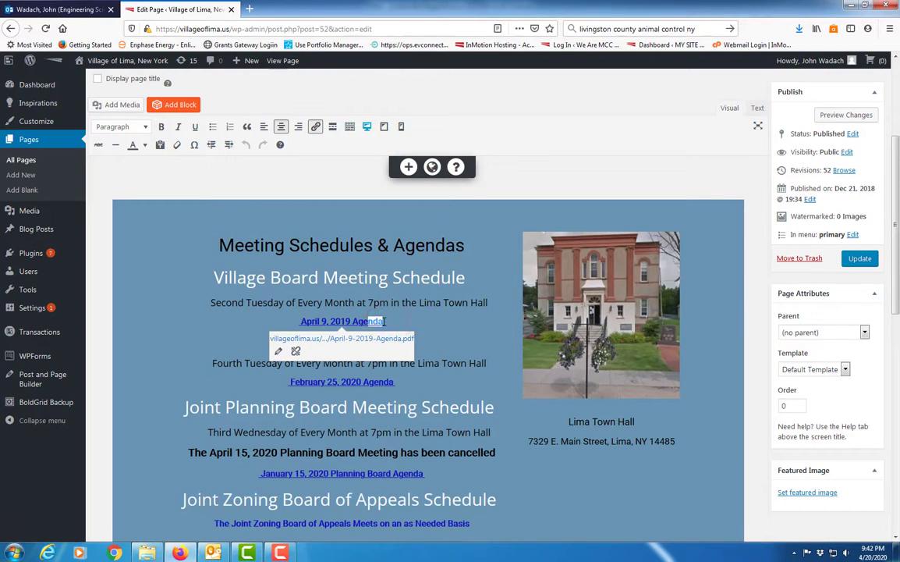
drag(394, 321, 316, 319)
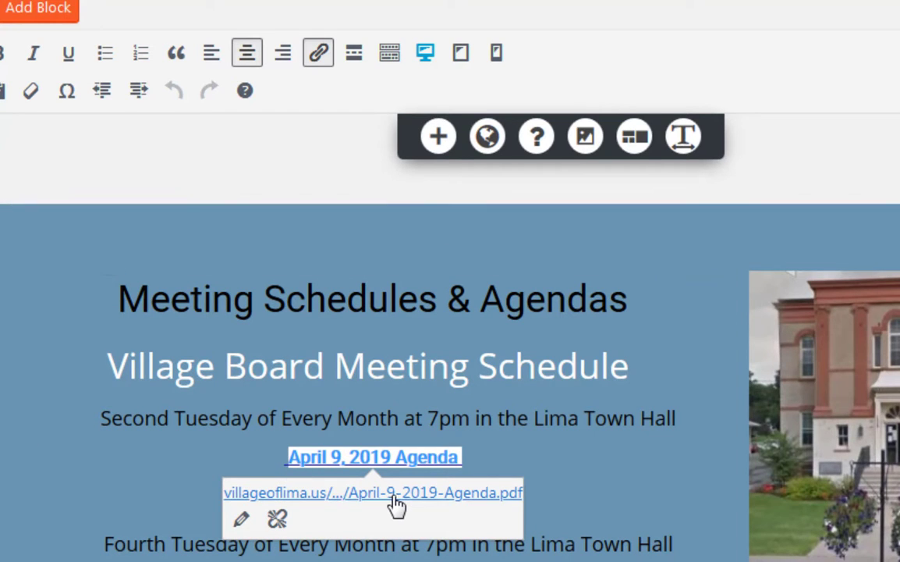
key(BackSpace)
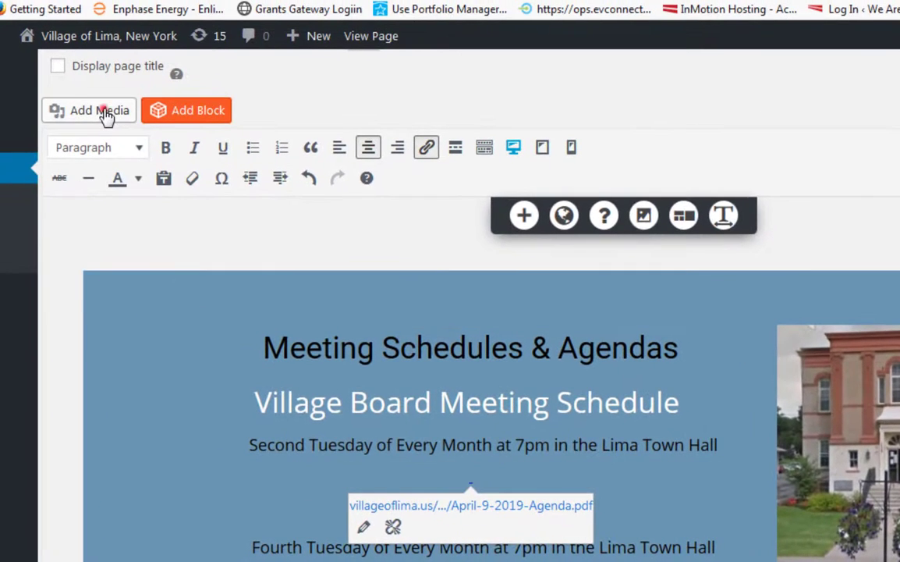
Insert March-10-2020.pdf from the Media Library into the page in place of the deleted April 9, 2019 agenda link
click(99, 110)
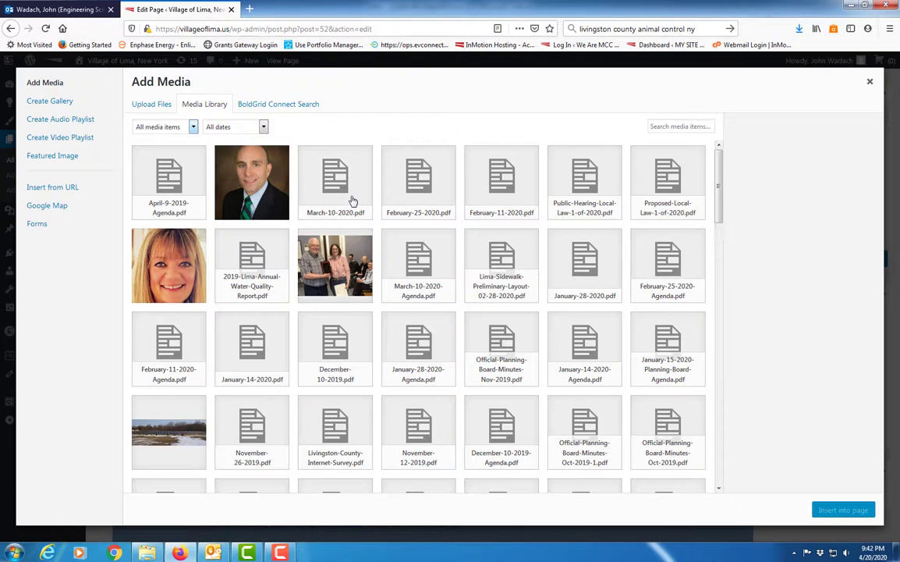
click(337, 193)
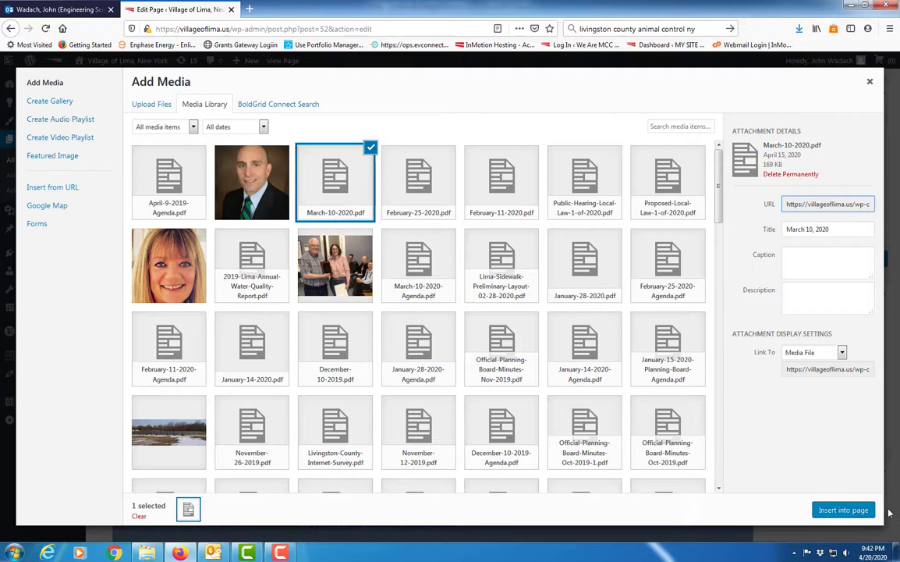
click(854, 509)
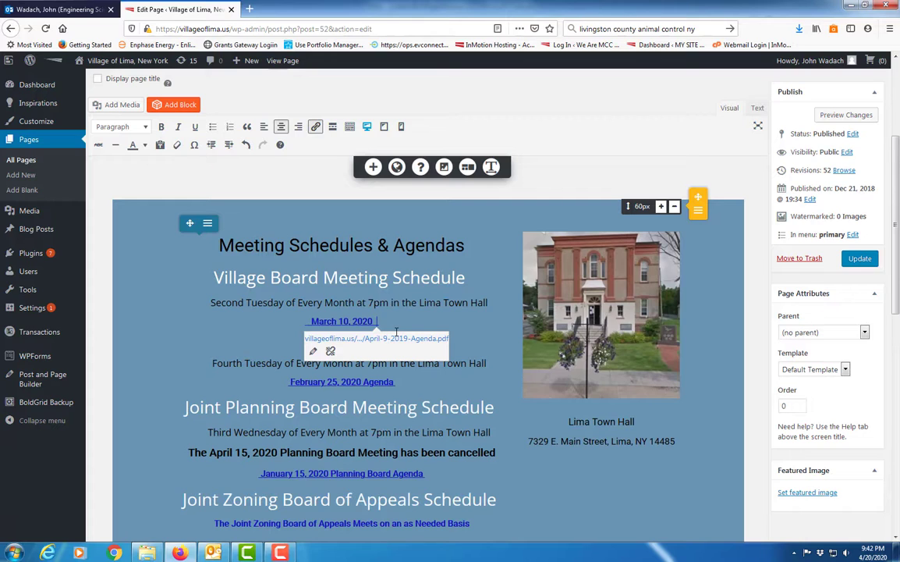
Check which PDF the "March 10, 2020" text and the space after it link to
click(492, 340)
text(AND)
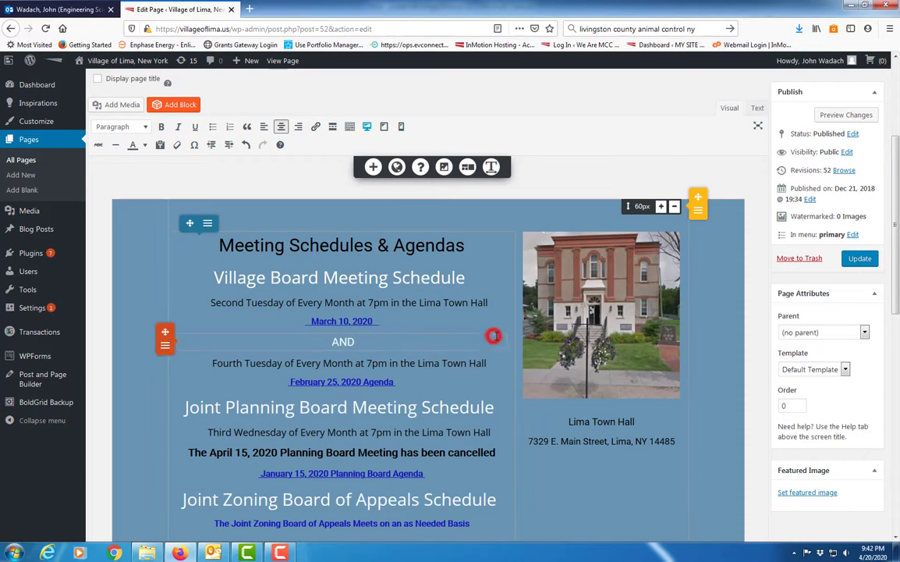
click(358, 320)
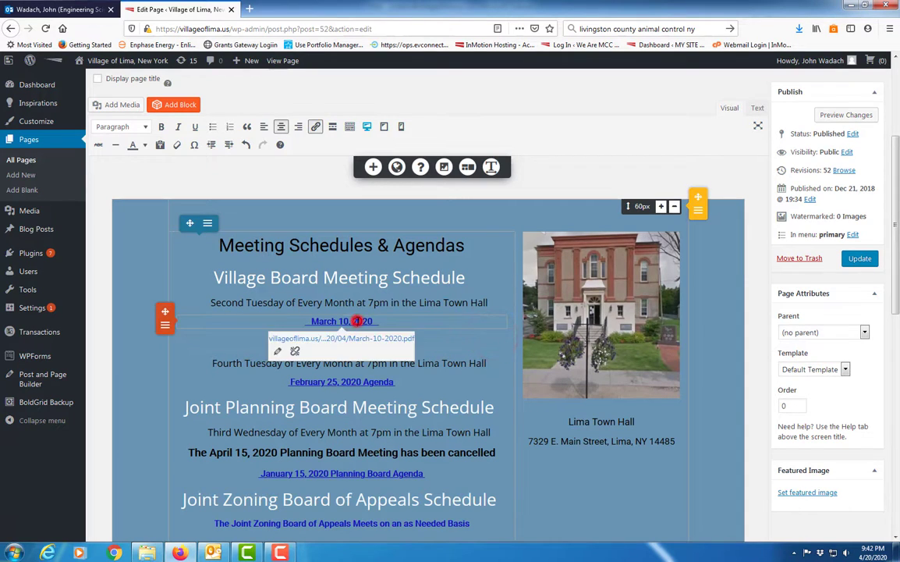
click(439, 319)
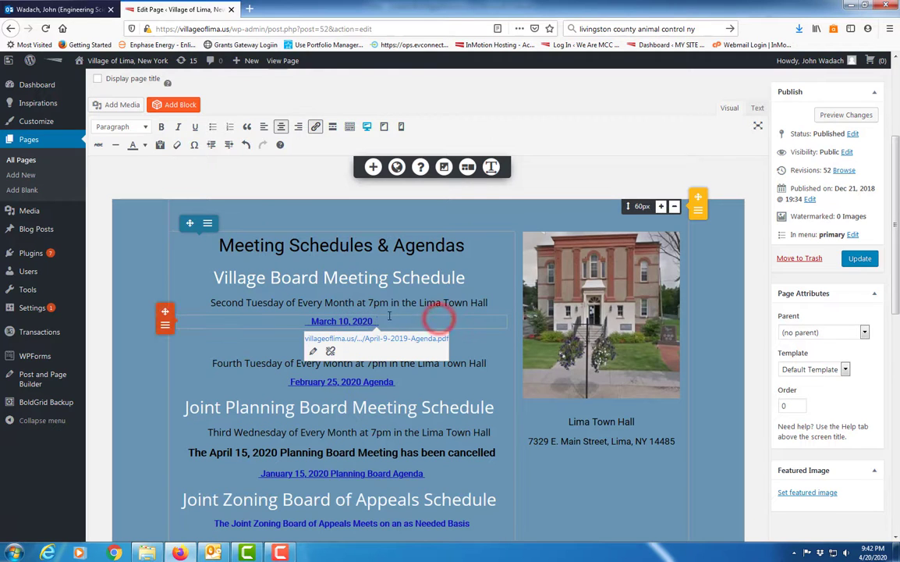
Update the Meeting Schedules page and check the PDF behind the "March 10, 2020" link on the live page
click(859, 258)
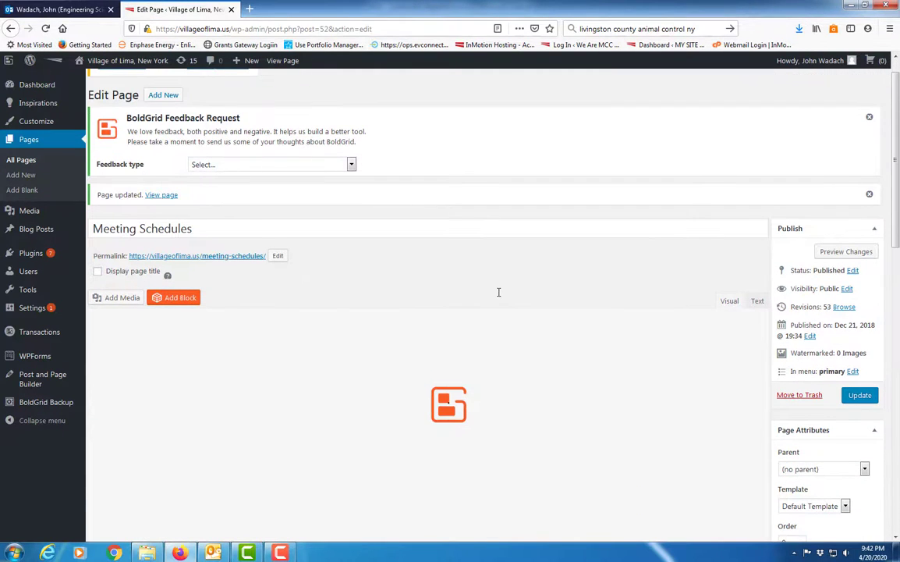
scroll(396, 296, down, 1)
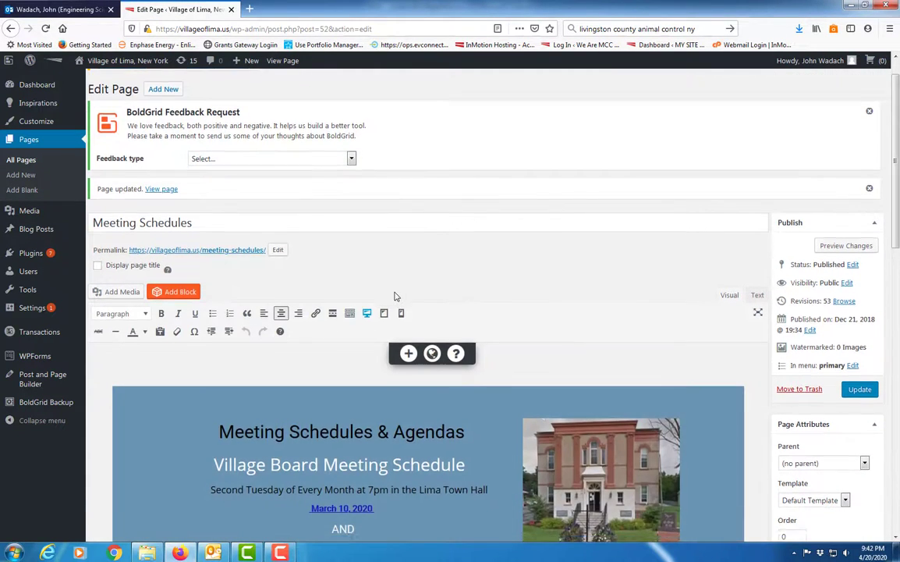
click(169, 142)
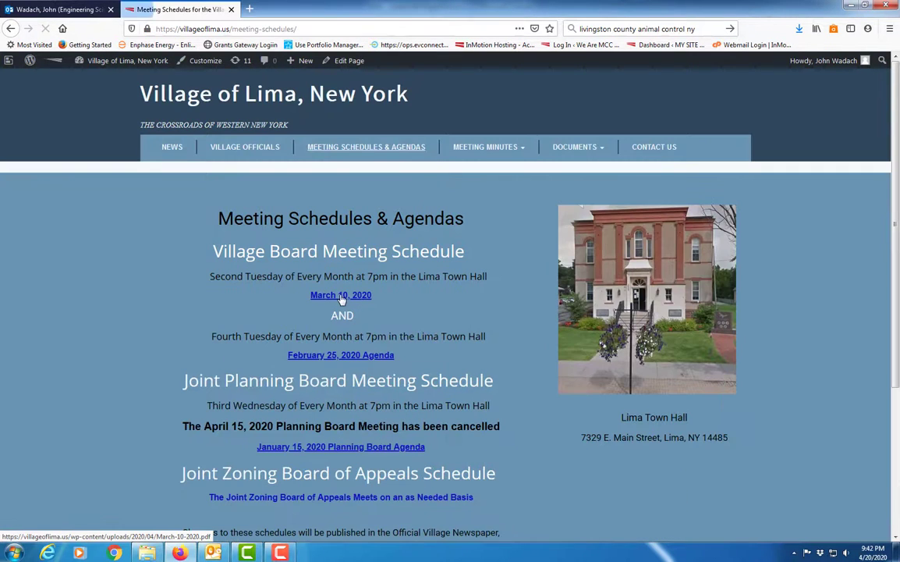
click(341, 295)
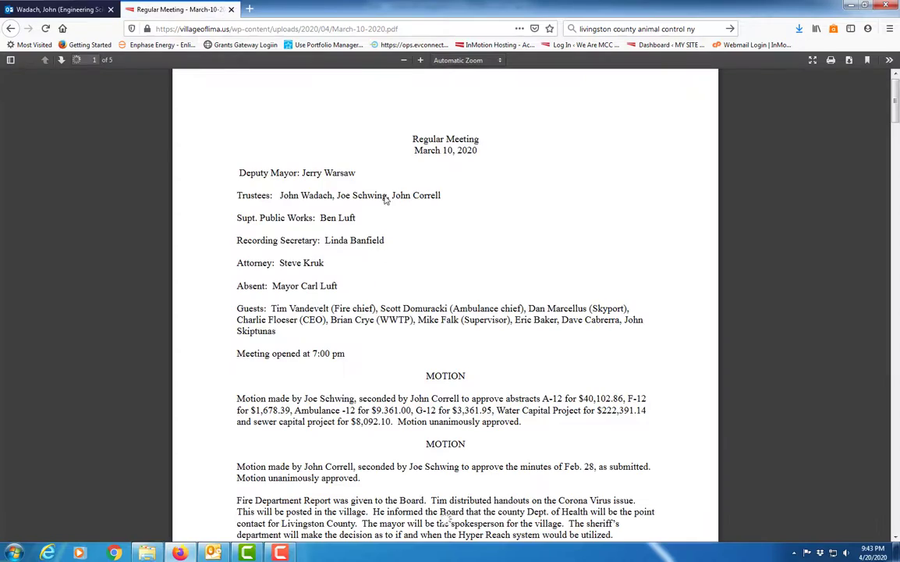
scroll(424, 420, down, 5)
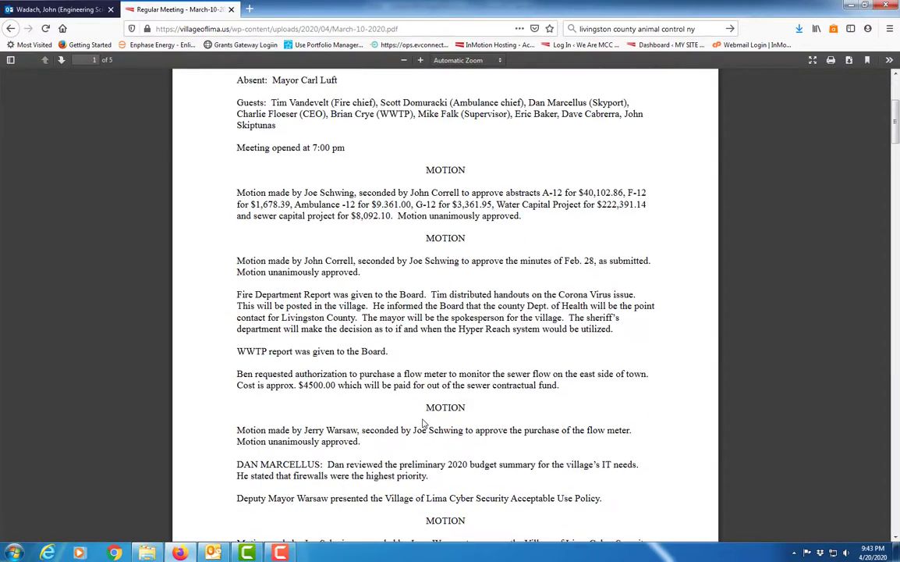
scroll(424, 422, down, 4)
scroll(424, 419, up, 10)
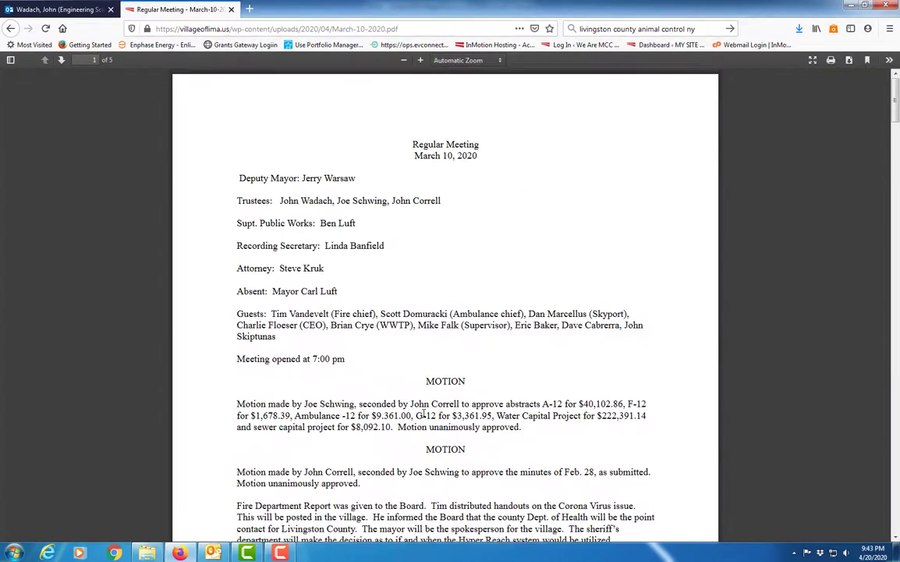
click(11, 28)
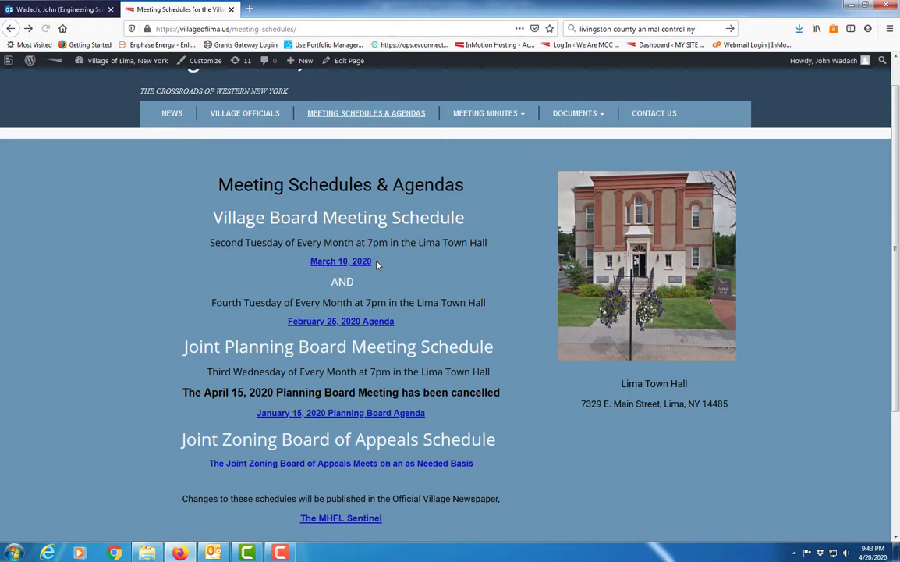
Reopen the Meeting Schedules page for editing and check which PDF the "March 10 , 2020 Agenda" text links to
click(338, 61)
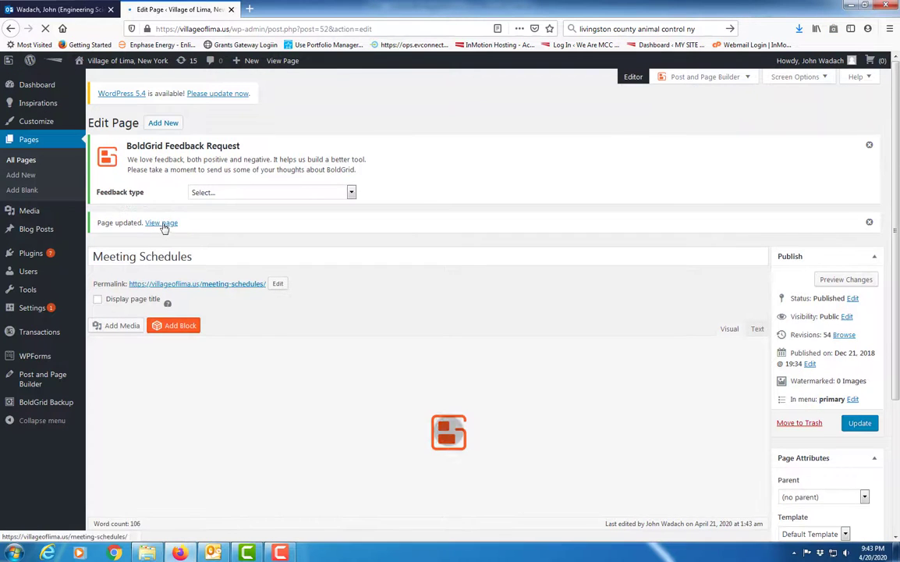
click(160, 223)
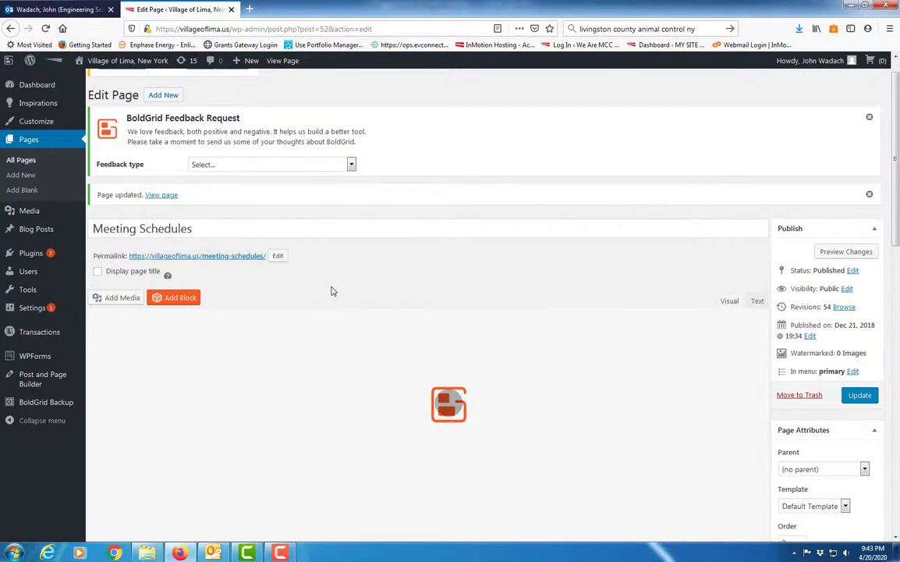
scroll(328, 355, down, 3)
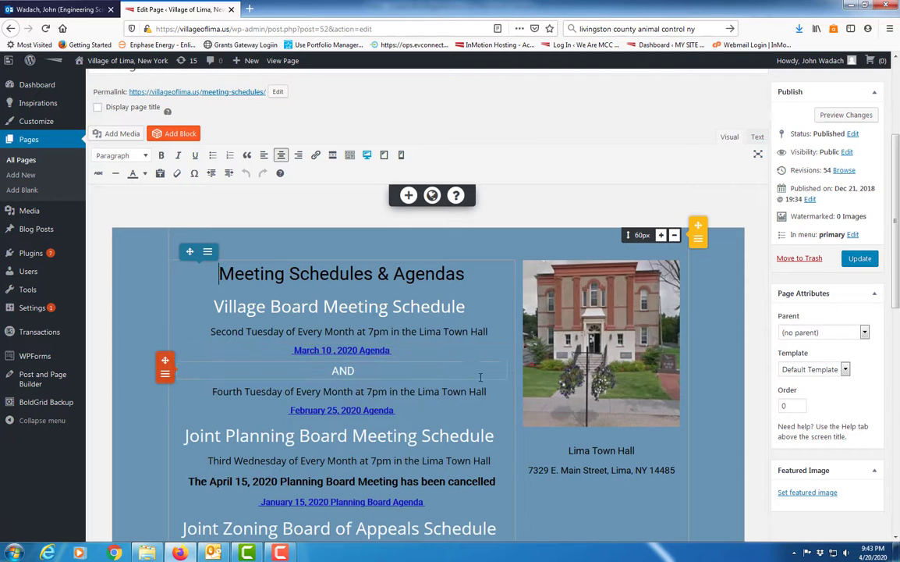
scroll(304, 204, up, 3)
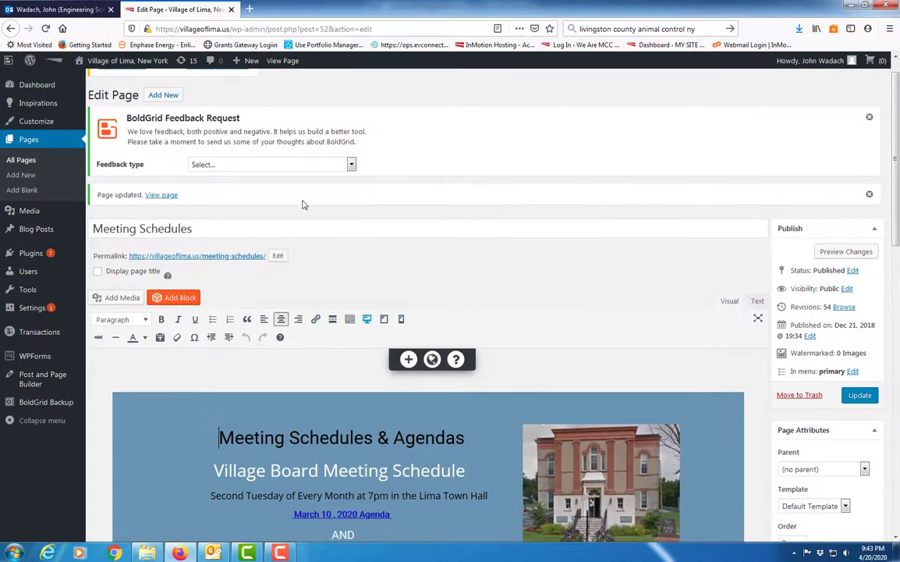
scroll(330, 410, down, 3)
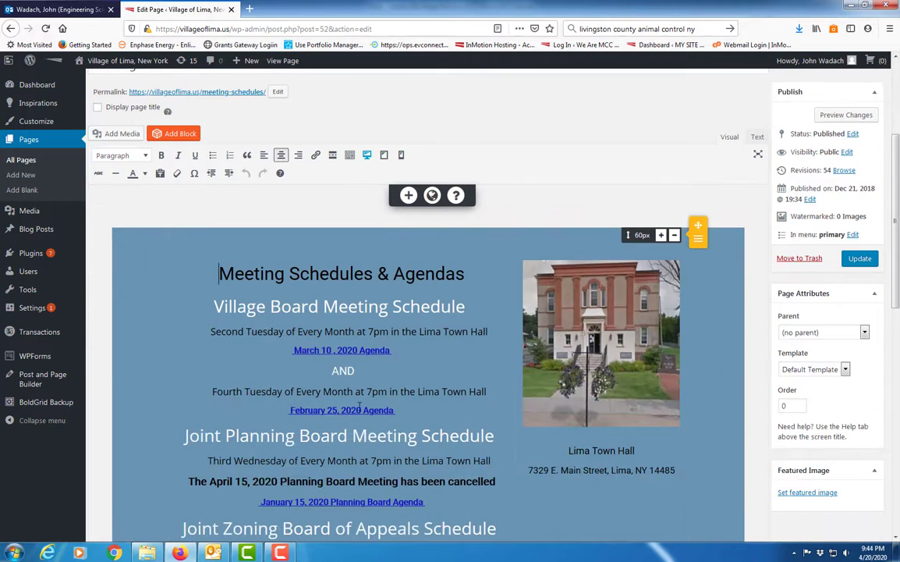
click(349, 349)
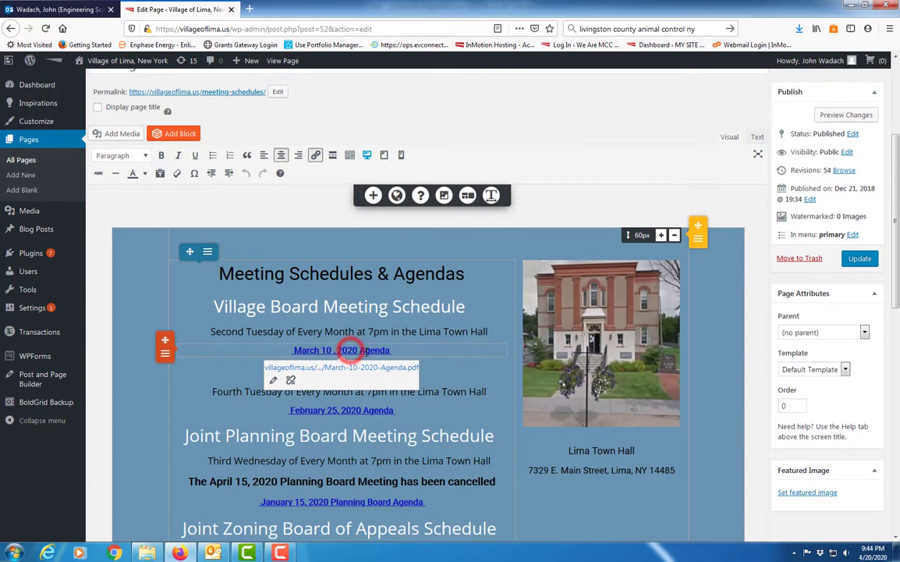
click(472, 227)
View the live Meeting Schedules page, read through the PDF behind its "March 10 , 2020 Agenda" link, and return to the page
scroll(351, 206, up, 3)
click(165, 196)
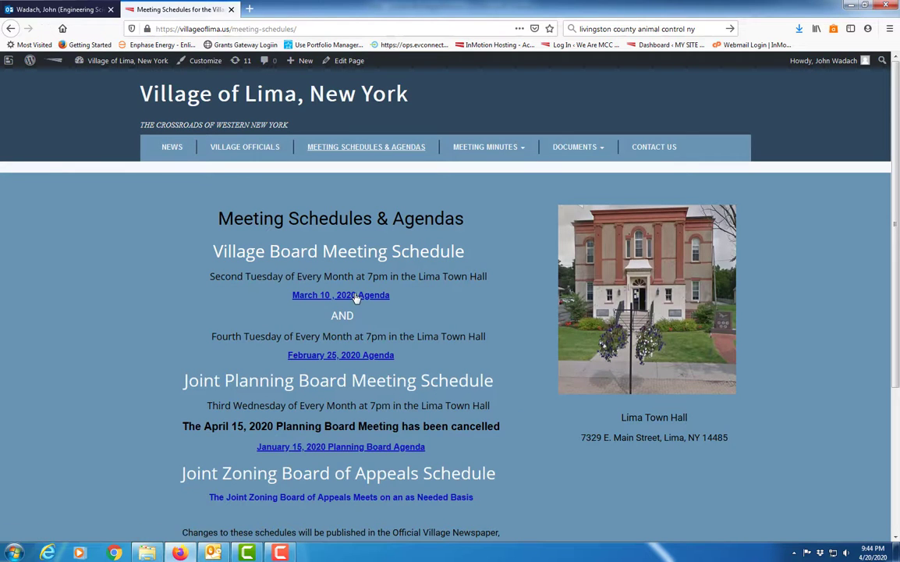
click(348, 296)
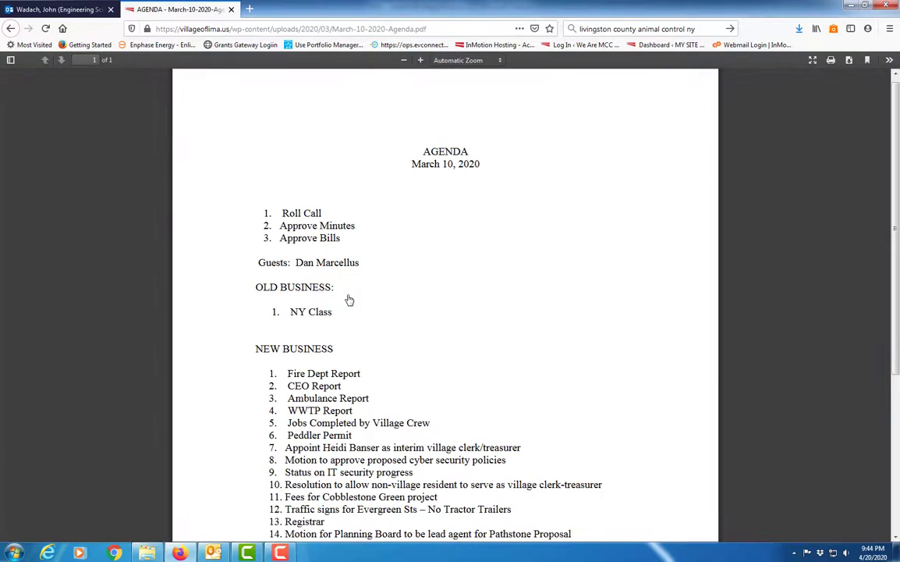
scroll(349, 300, down, 2)
scroll(349, 298, up, 3)
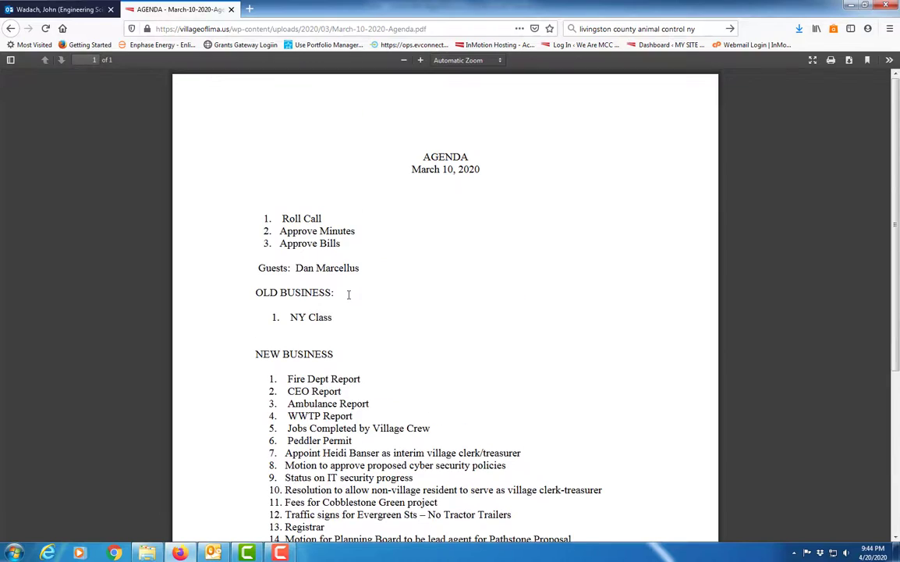
click(11, 29)
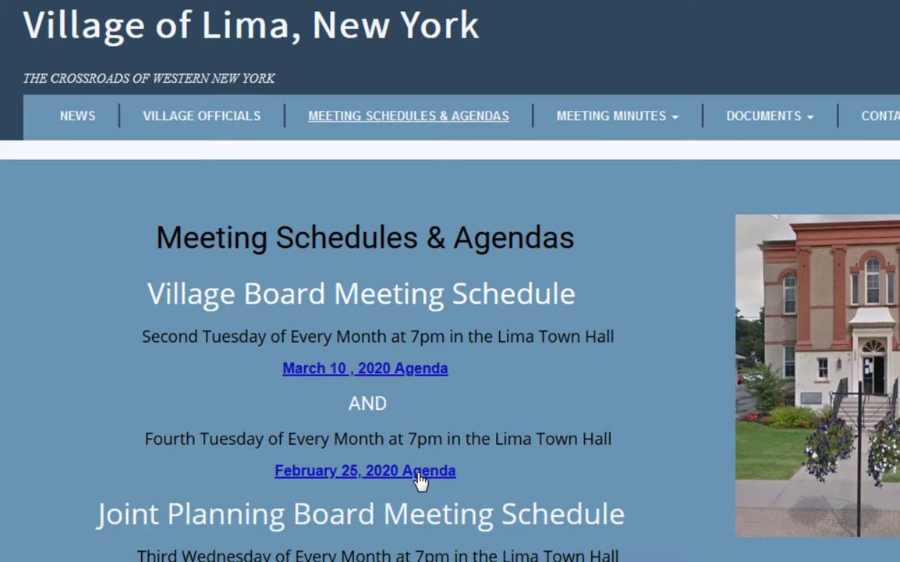
Review the agenda links on the live page and open the 2020 Minutes page of the village site
scroll(420, 479, down, 2)
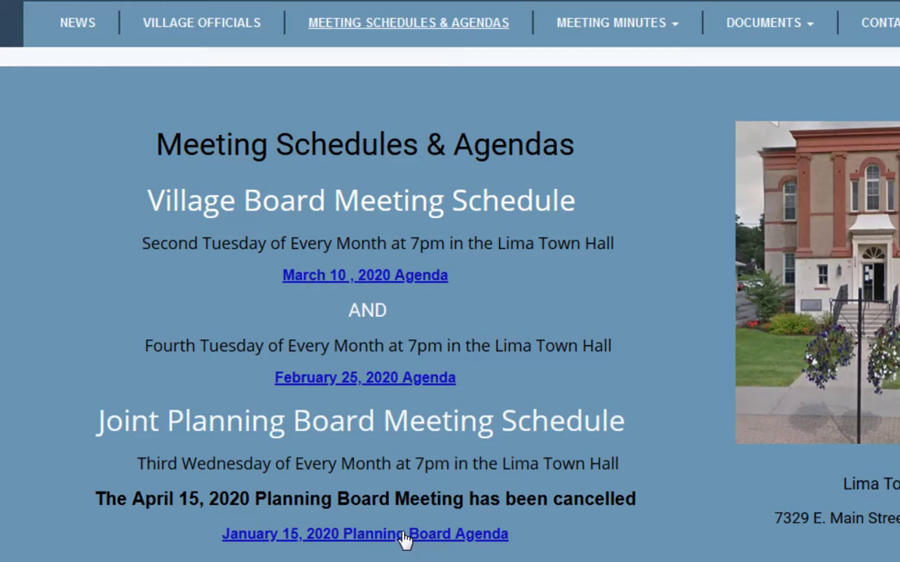
scroll(404, 538, up, 2)
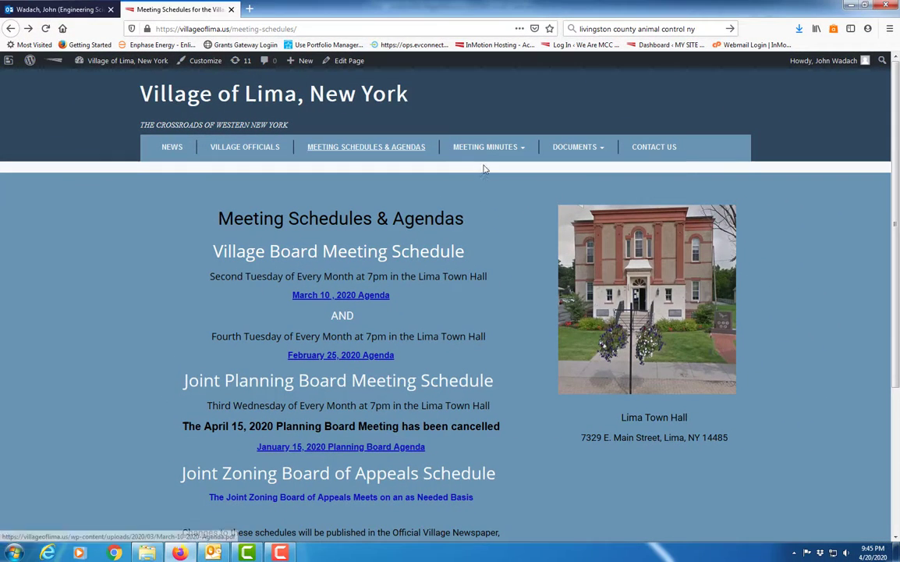
mouse_move(480, 149)
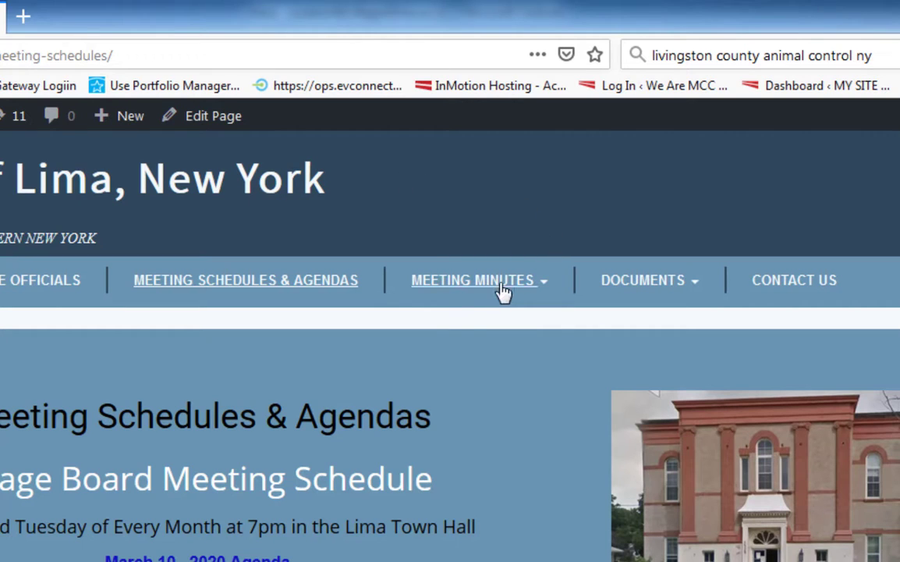
mouse_move(503, 293)
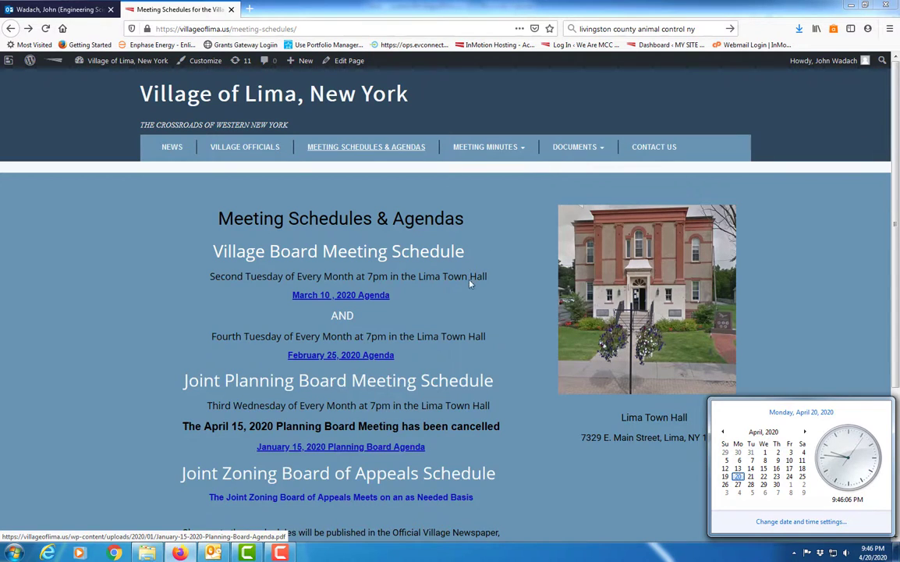
mouse_move(523, 150)
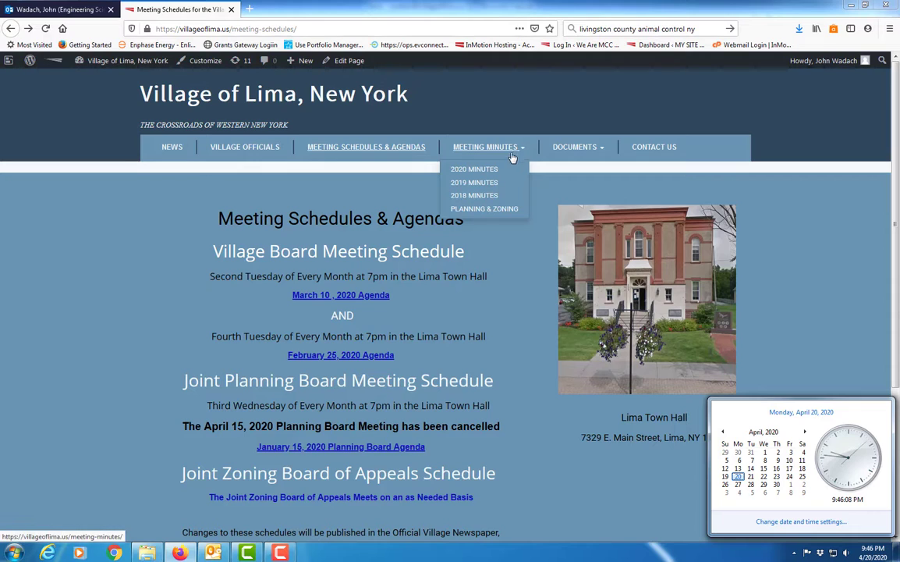
click(476, 170)
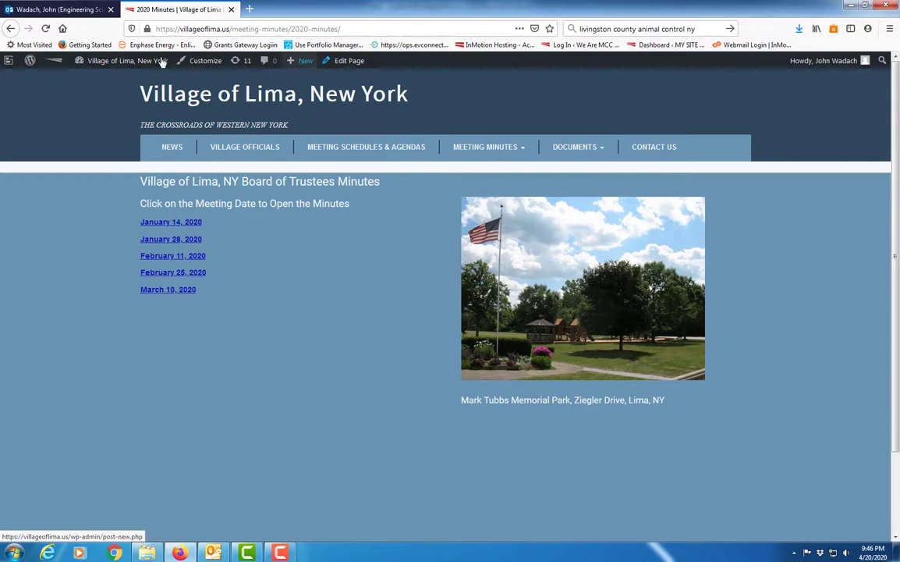
mouse_move(119, 66)
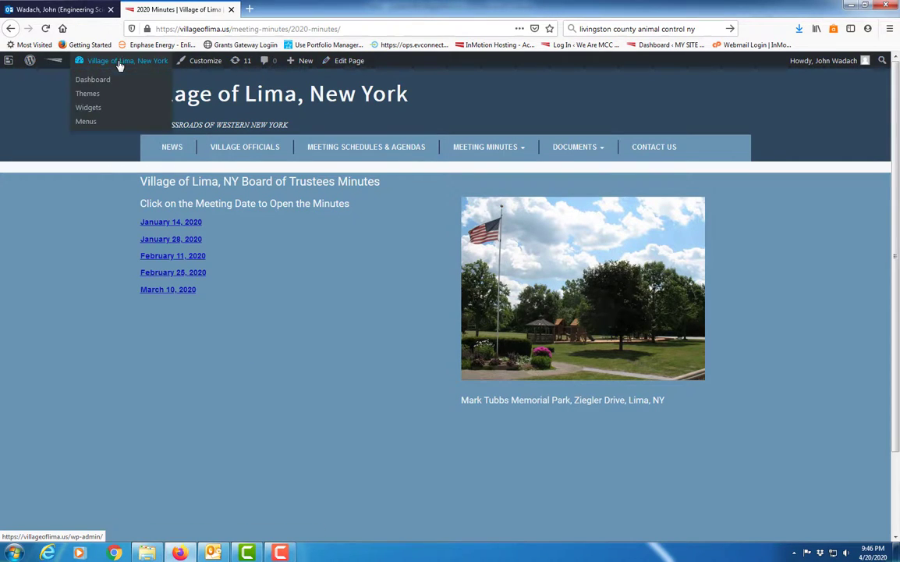
Open the 2020 Minutes page for editing and clone the "March 10, 2020" line in the minutes list
click(346, 62)
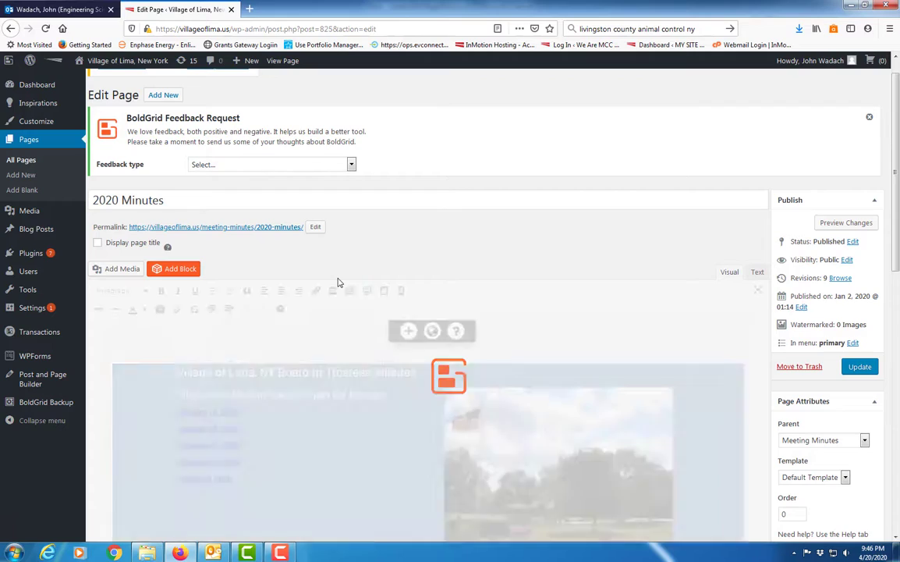
scroll(338, 283, down, 3)
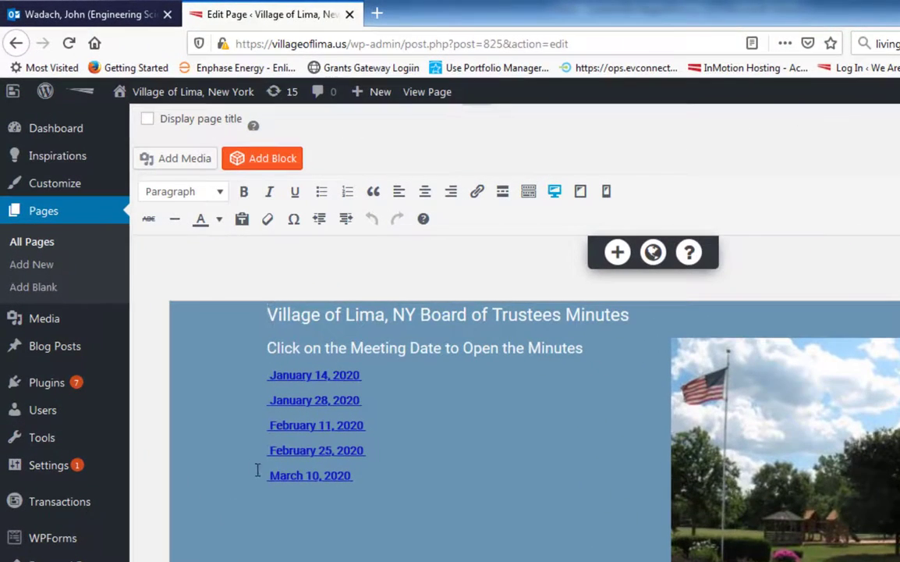
mouse_move(252, 482)
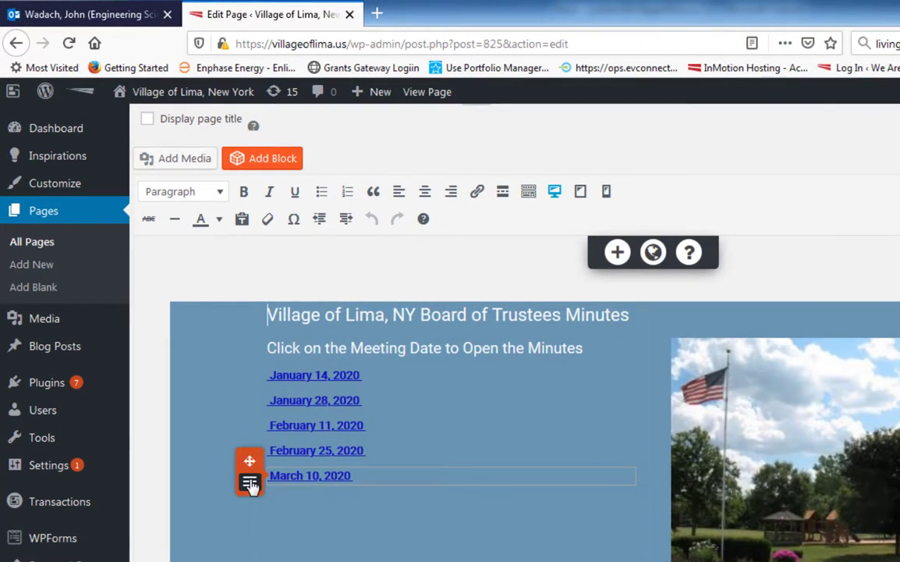
click(250, 483)
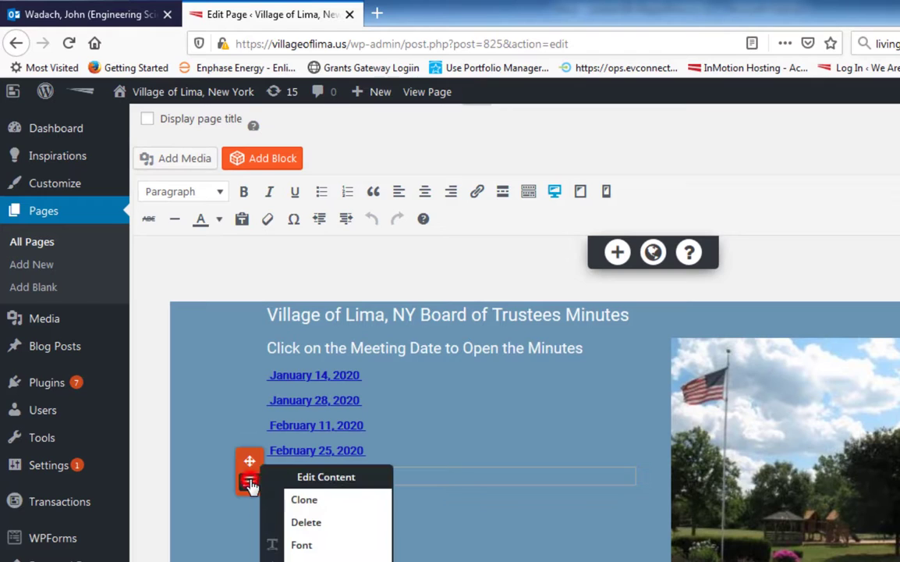
click(306, 503)
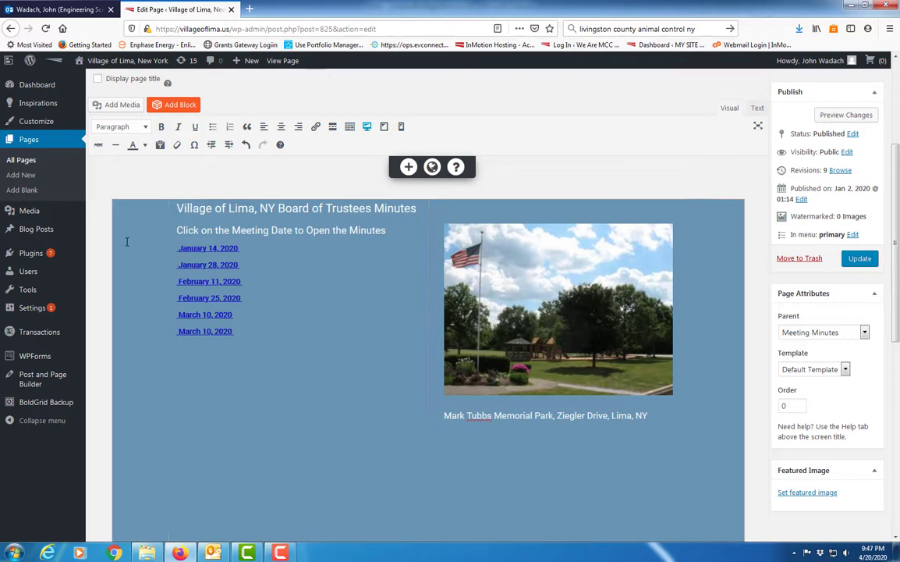
Stay on the edited 2020 Minutes page and update it to save the cloned line
mouse_move(28, 212)
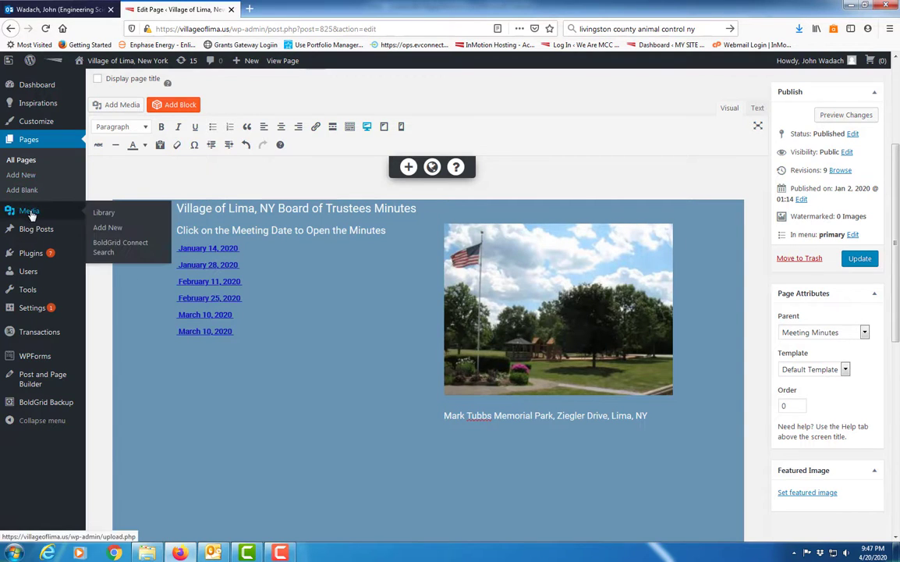
click(106, 230)
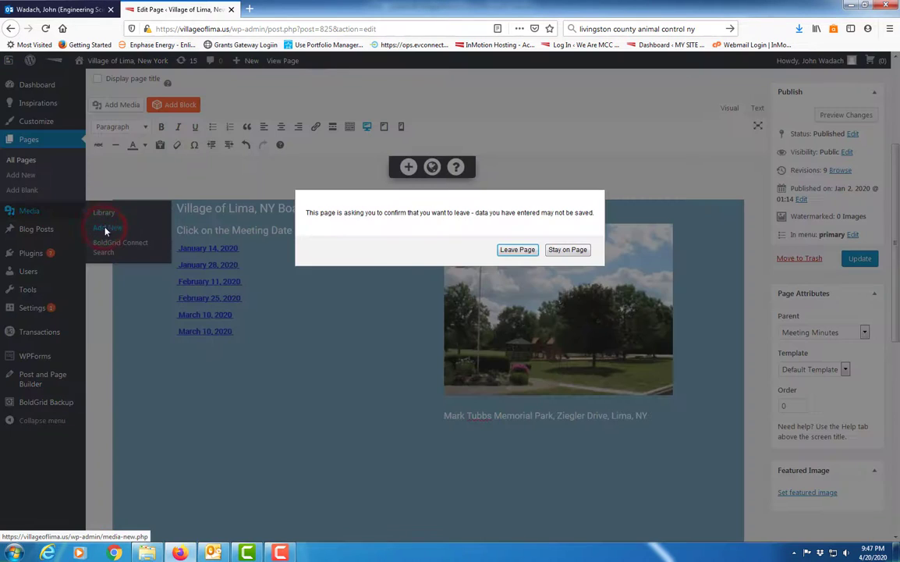
click(671, 184)
click(581, 252)
click(859, 258)
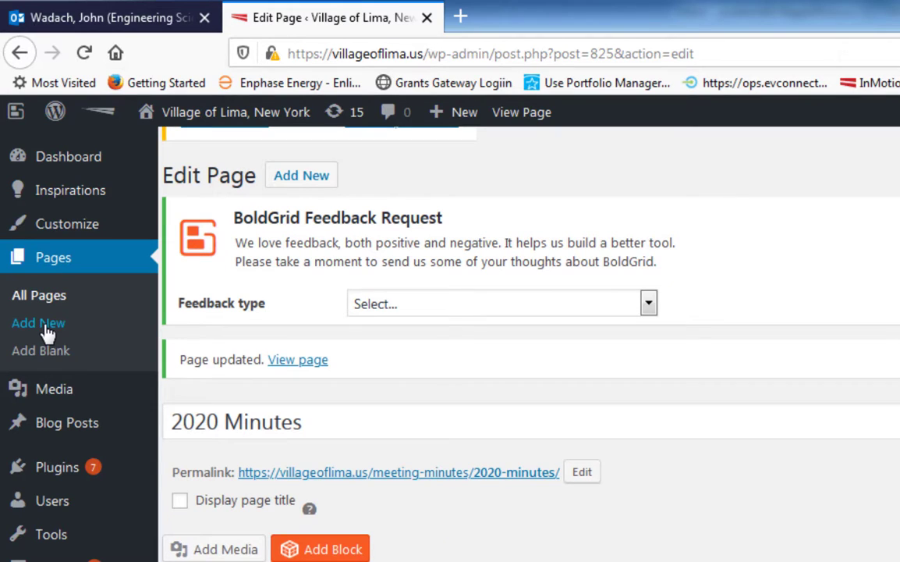
Start a new media upload and browse to the Official Minutes folder inside Village Board
click(46, 331)
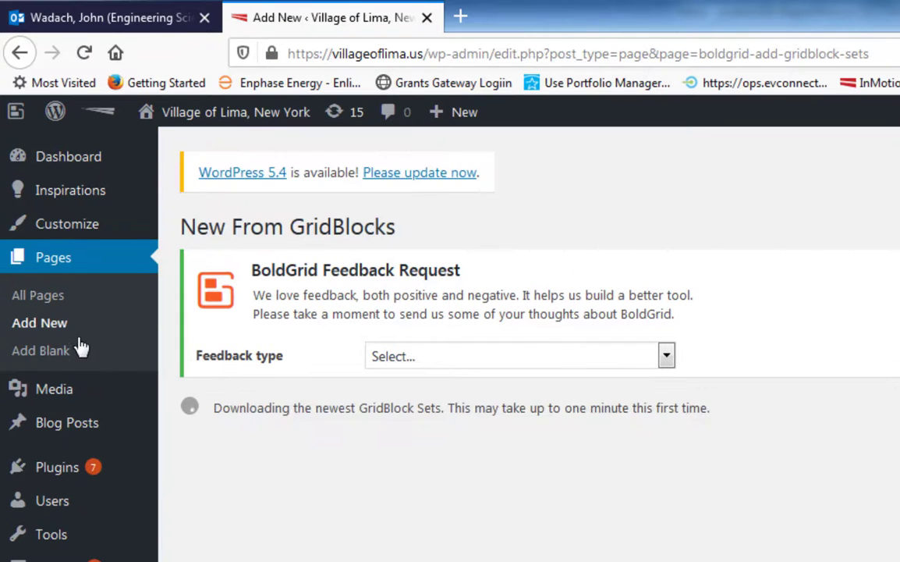
mouse_move(62, 400)
click(198, 419)
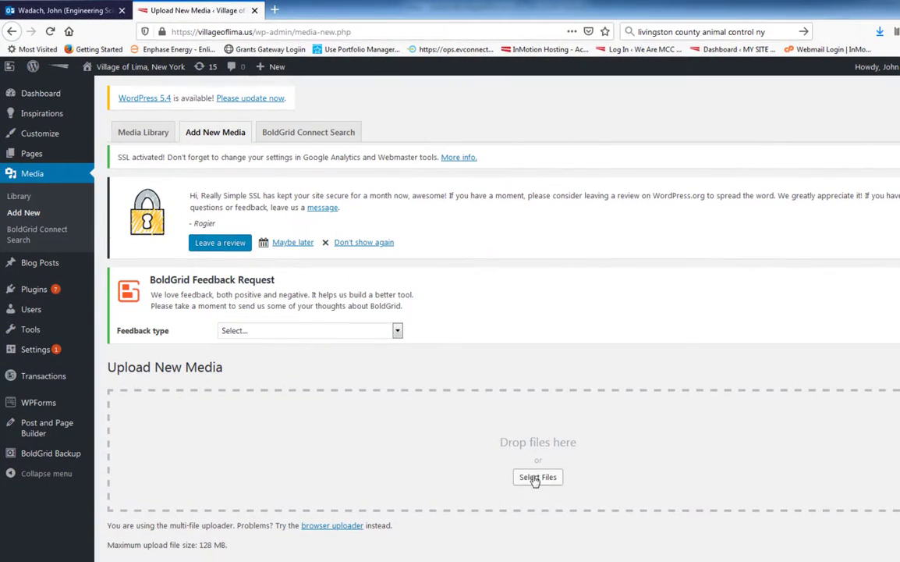
click(536, 478)
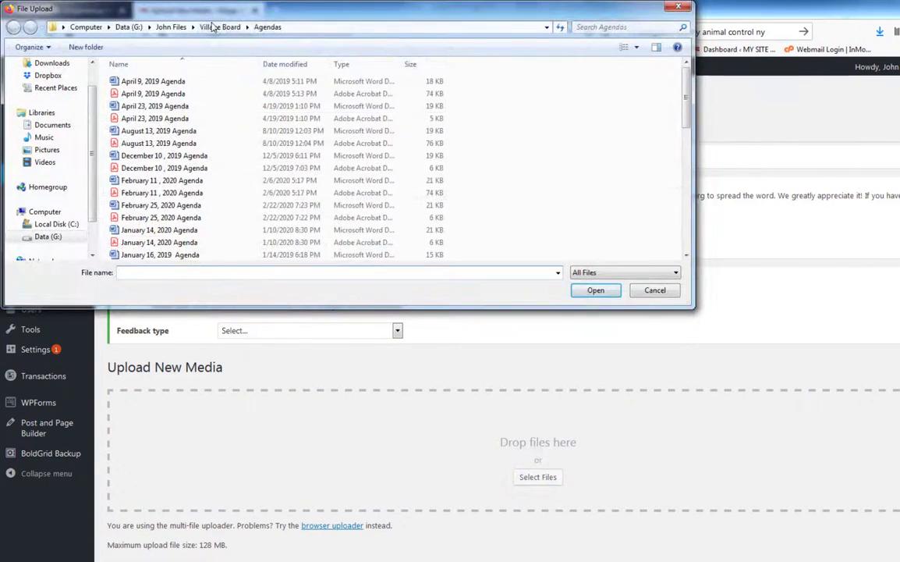
click(215, 27)
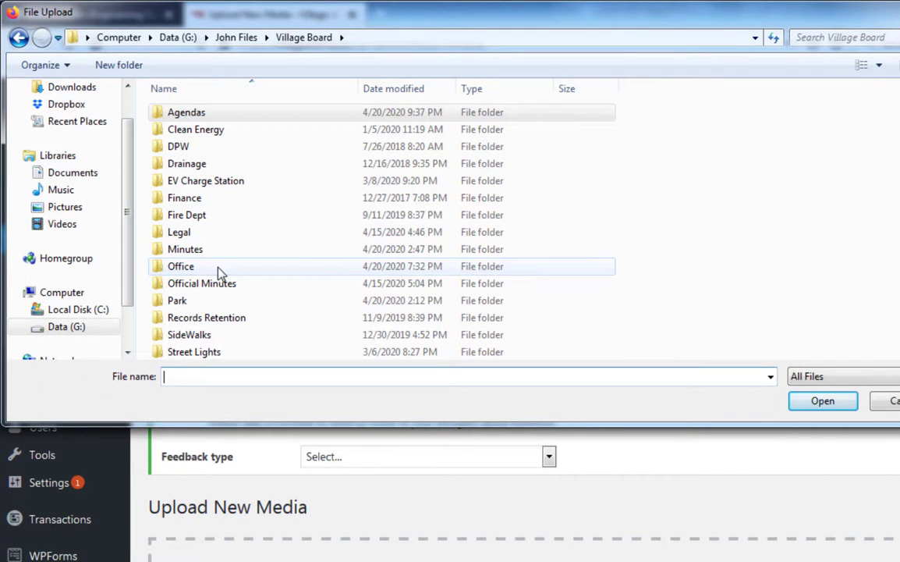
double_click(187, 249)
click(187, 250)
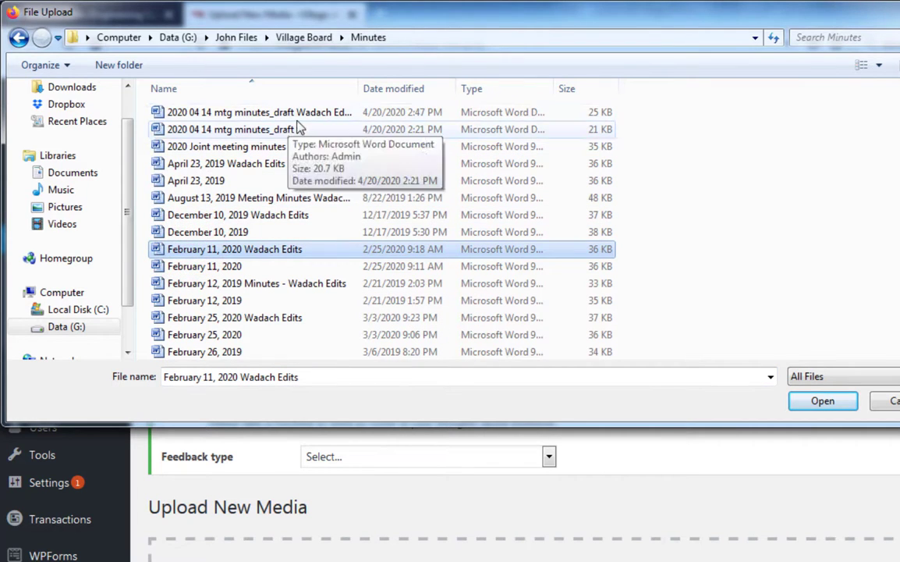
click(19, 38)
scroll(207, 249, down, 1)
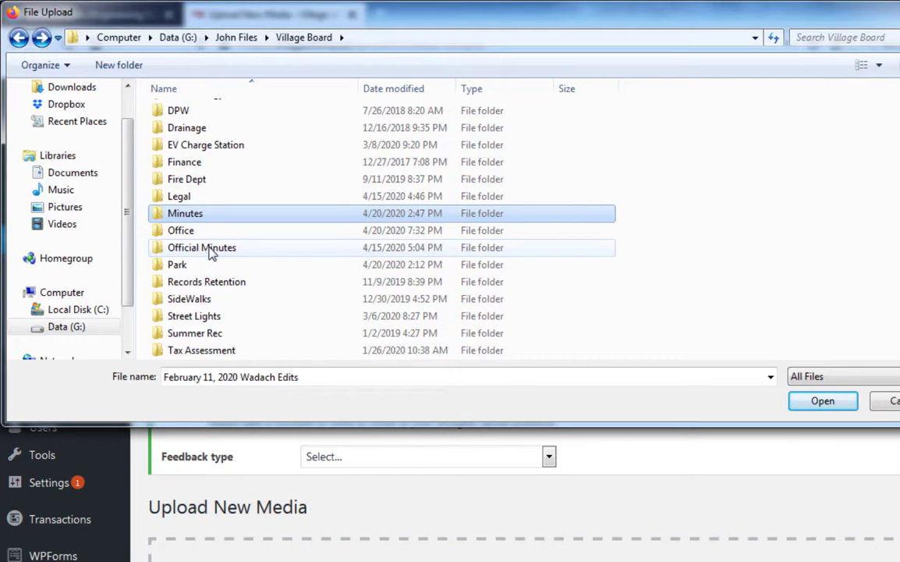
double_click(199, 250)
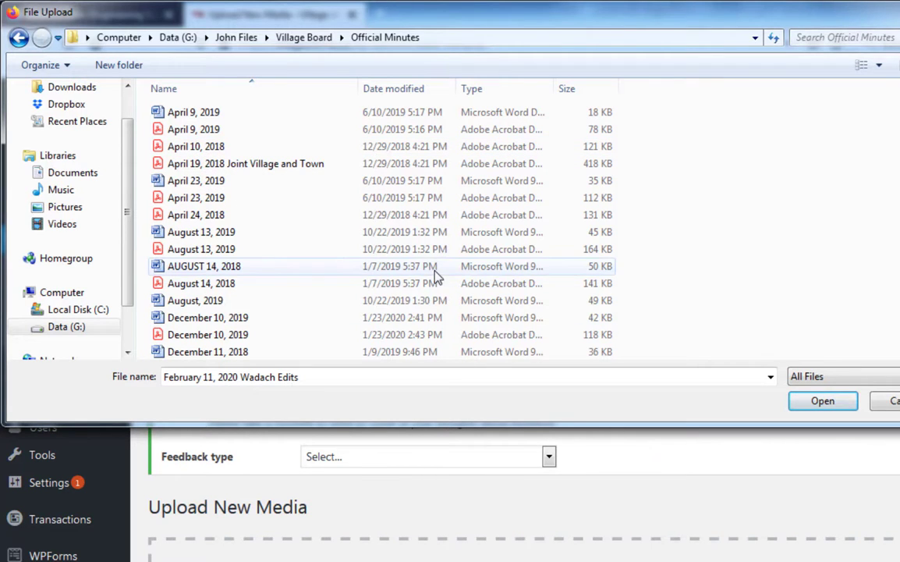
Upload the "March 26, 2019" PDF from the Official Minutes folder to the media library
scroll(261, 273, down, 8)
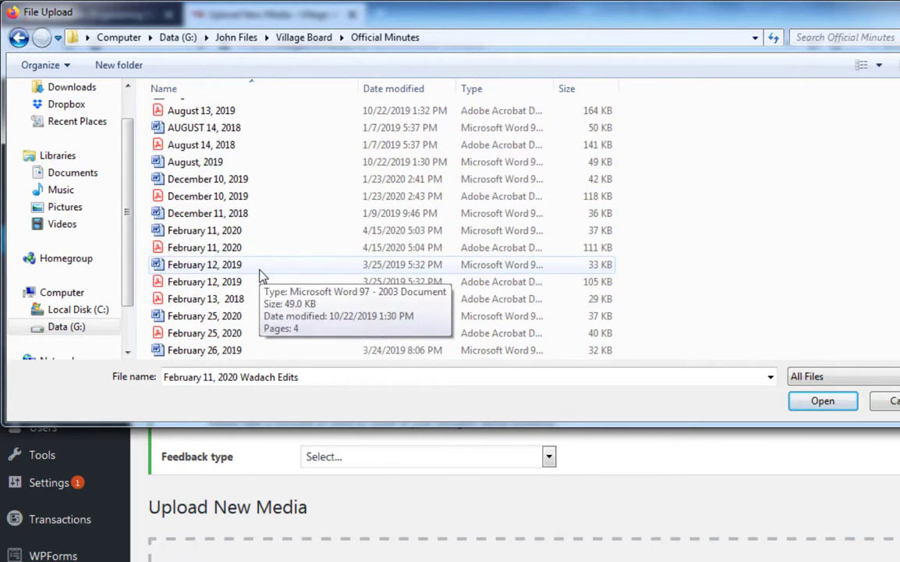
scroll(269, 281, down, 6)
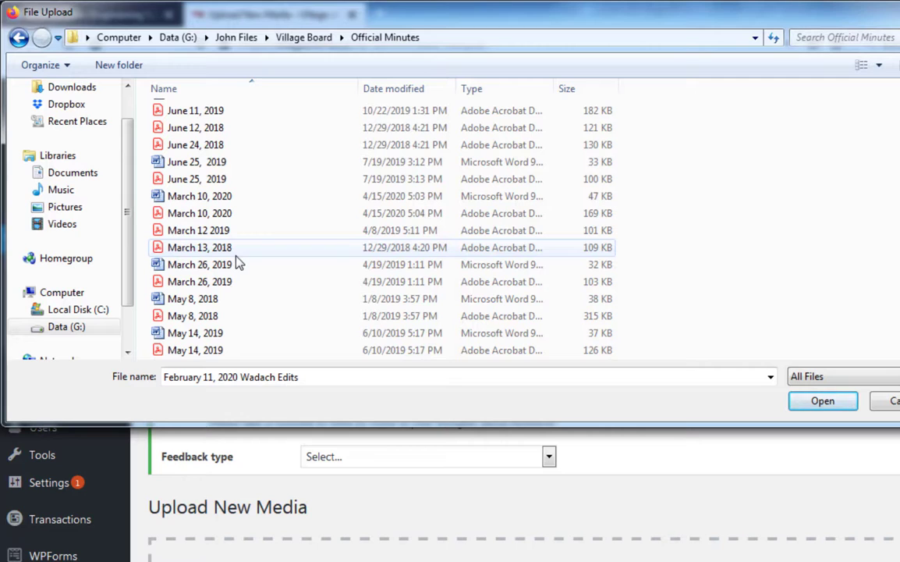
click(187, 283)
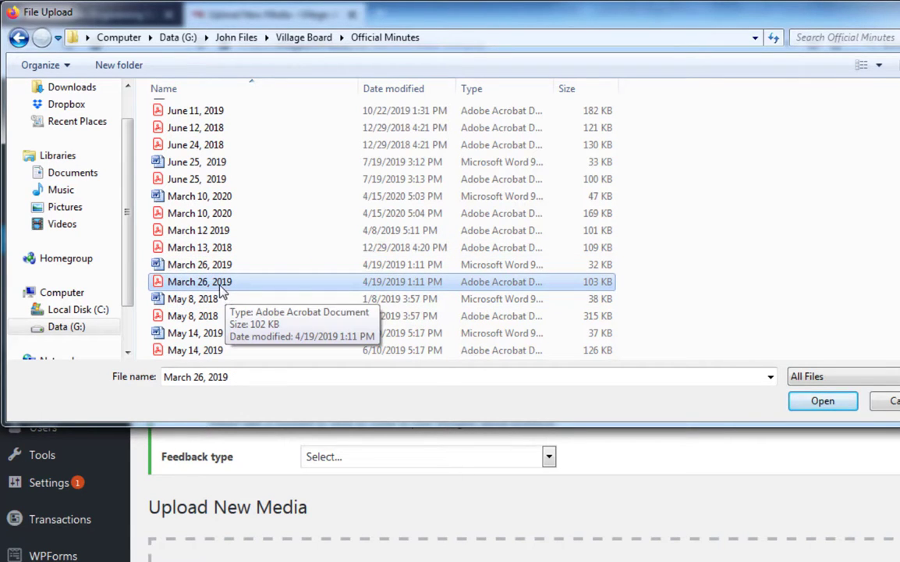
click(824, 401)
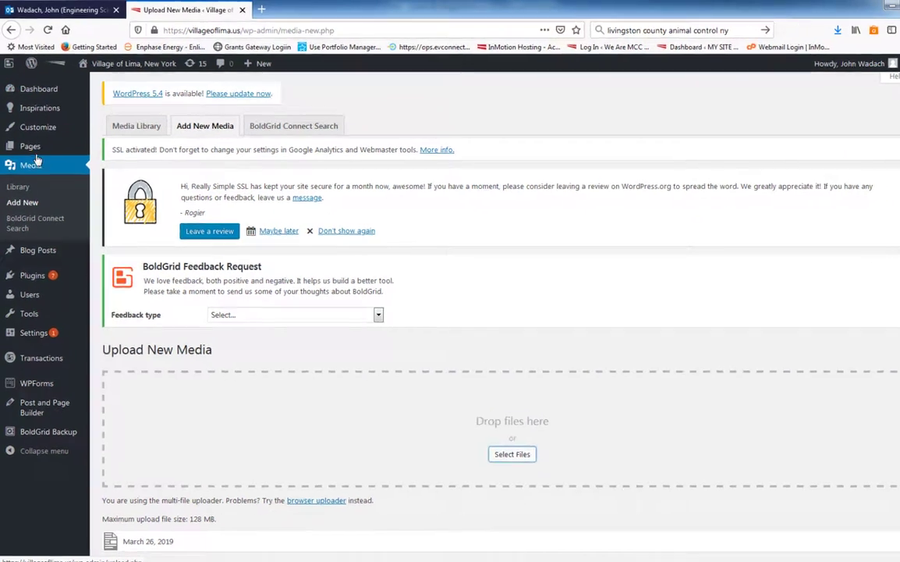
Reopen the 2020 Minutes page for editing from the list of all pages
click(31, 146)
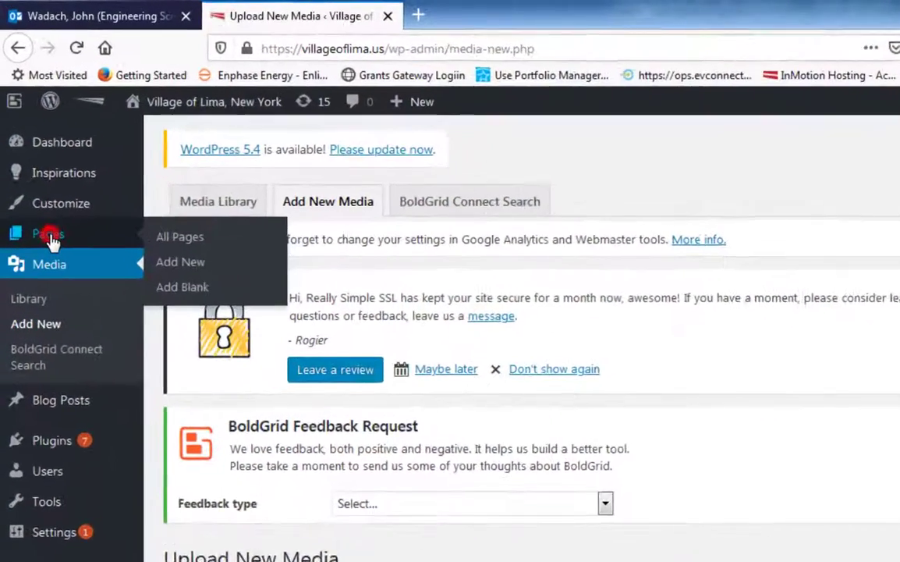
click(114, 149)
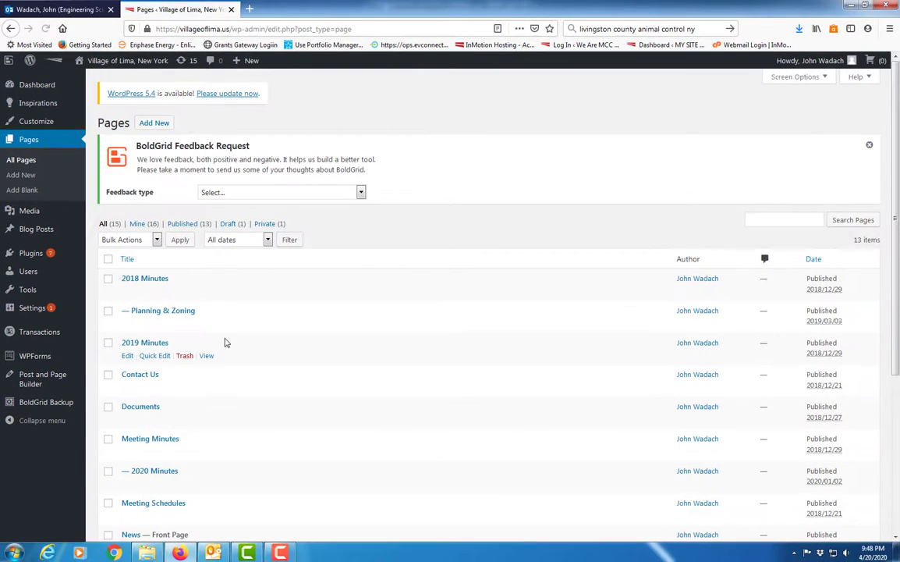
scroll(226, 342, down, 3)
scroll(224, 341, down, 2)
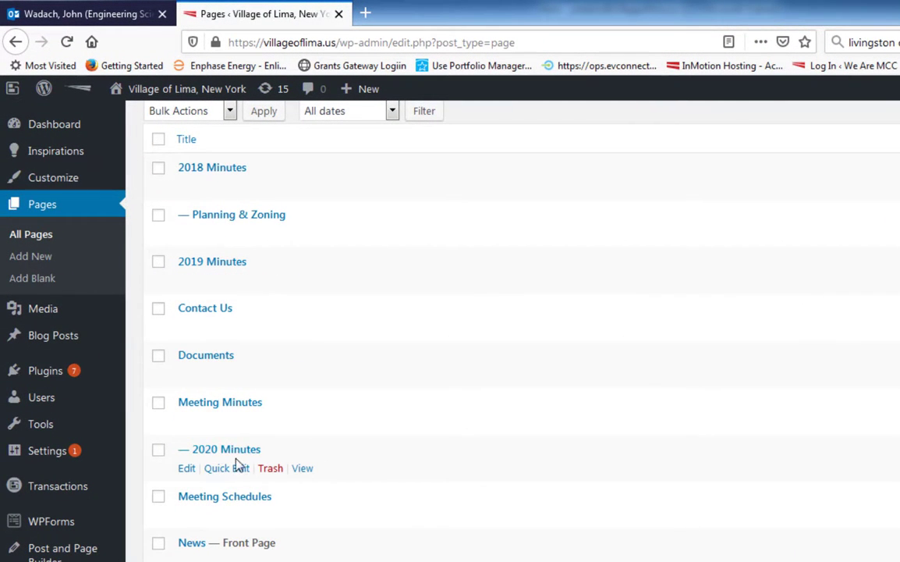
click(186, 468)
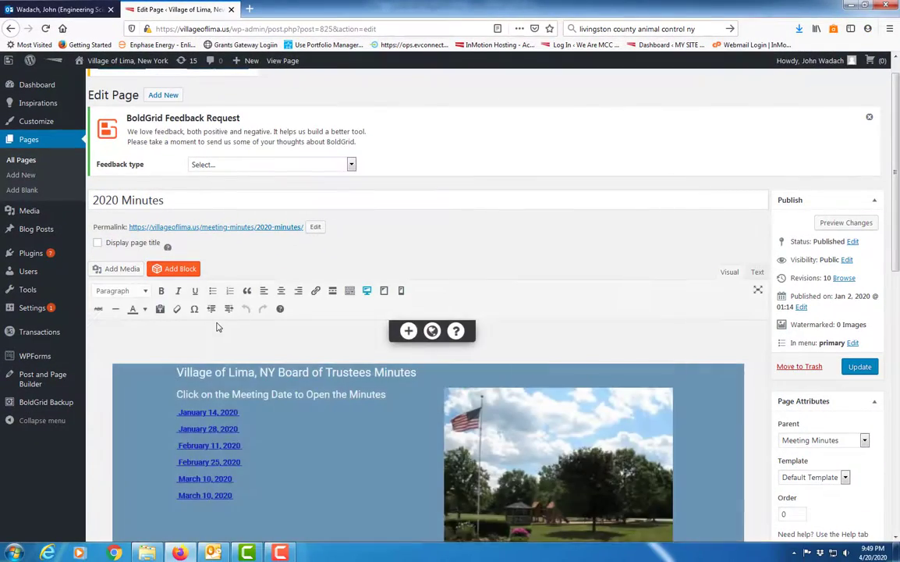
scroll(214, 332, down, 2)
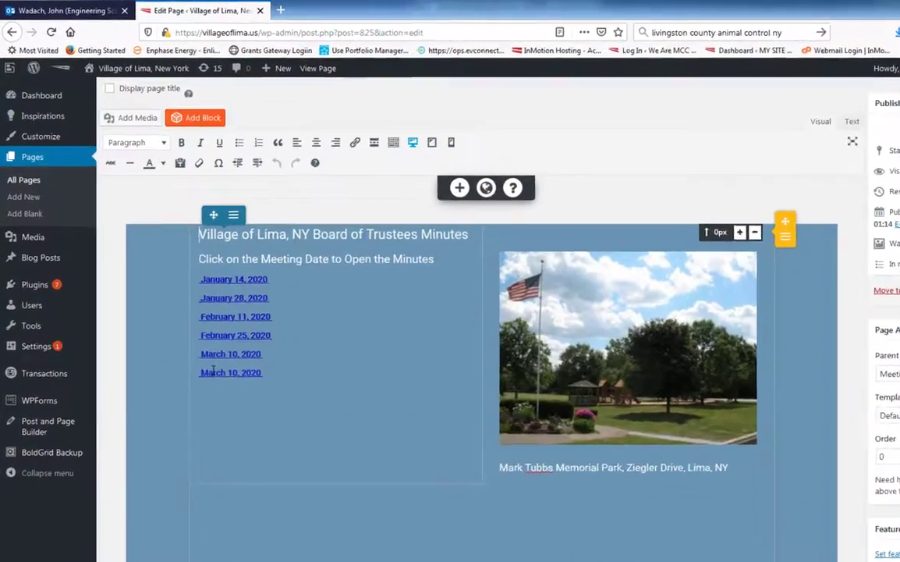
click(212, 372)
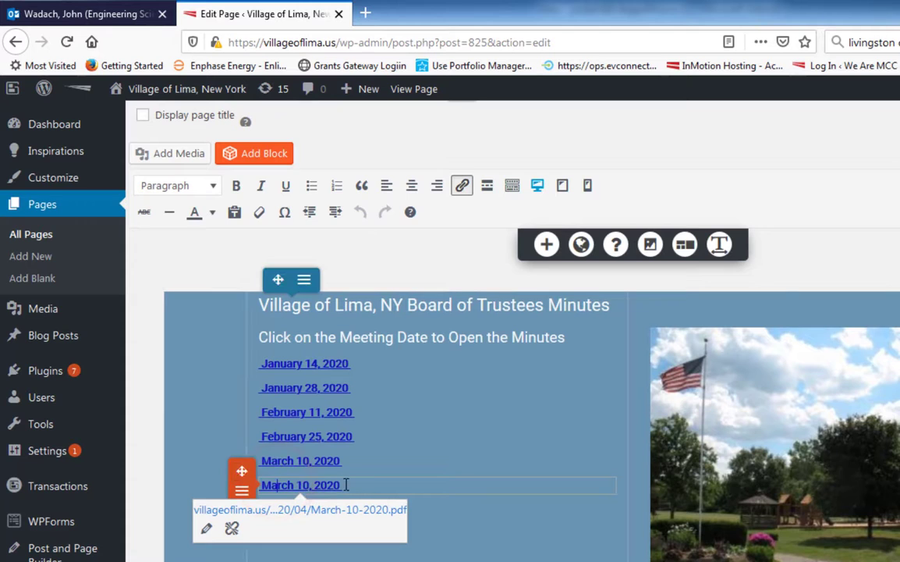
drag(346, 485, 268, 481)
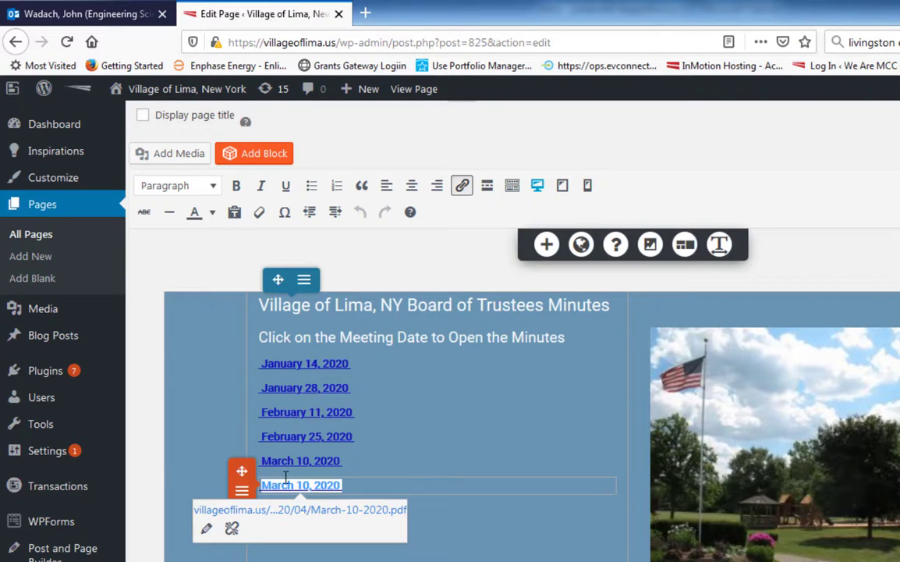
click(180, 155)
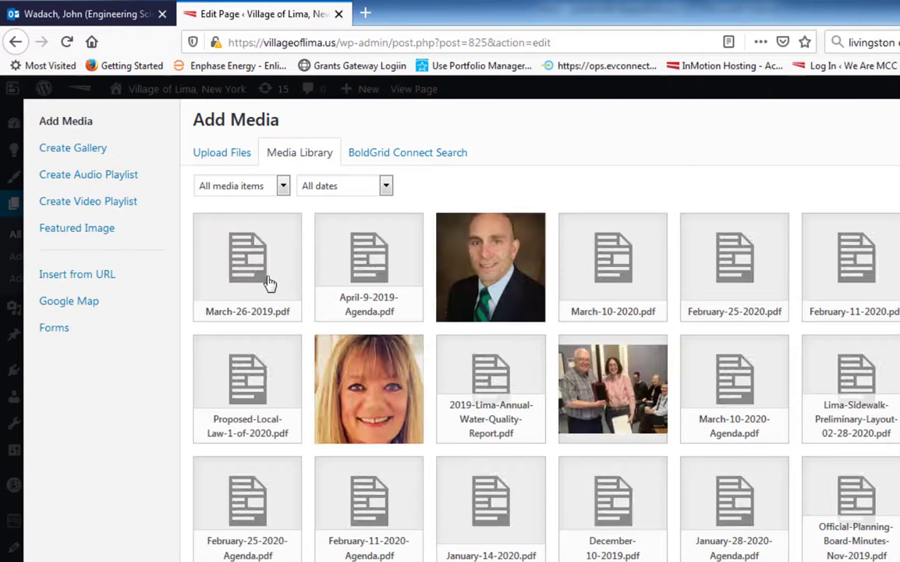
click(259, 269)
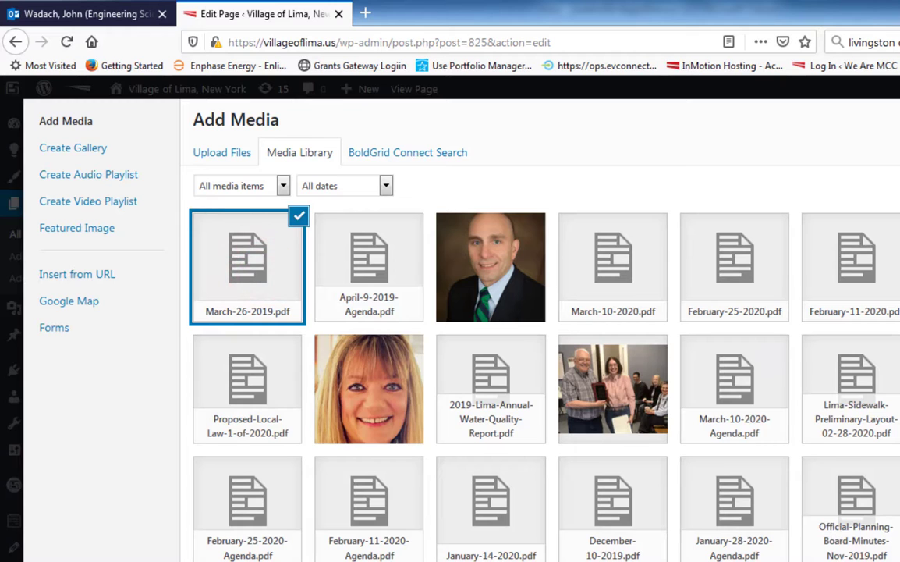
key(Escape)
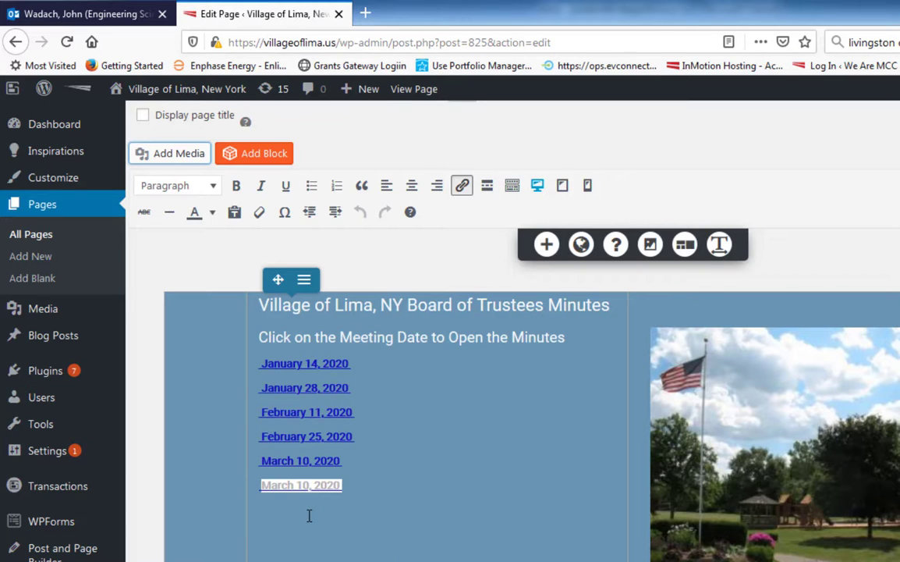
Replace the duplicate "March 10, 2020" text with a link to March-26-2019.pdf inserted from the media library
click(282, 485)
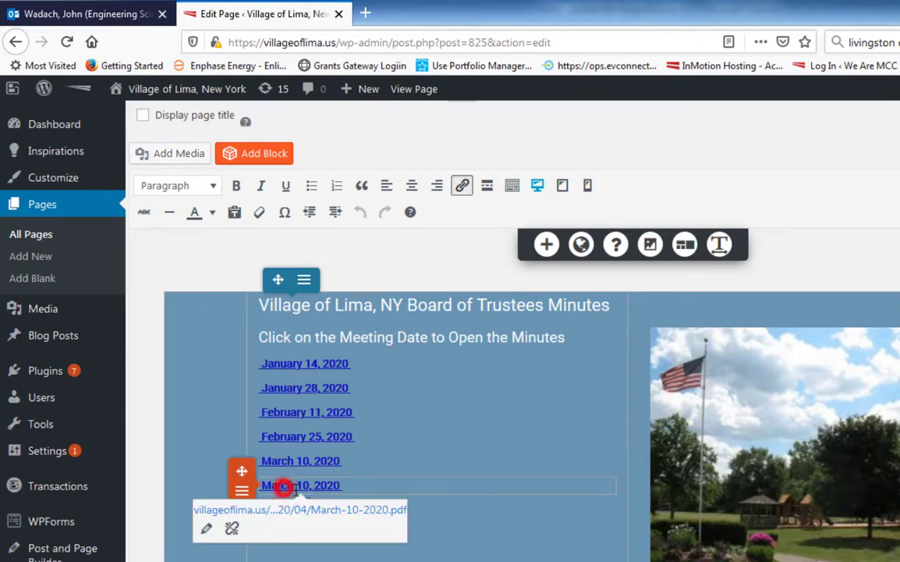
mouse_move(348, 486)
drag(348, 485, 272, 474)
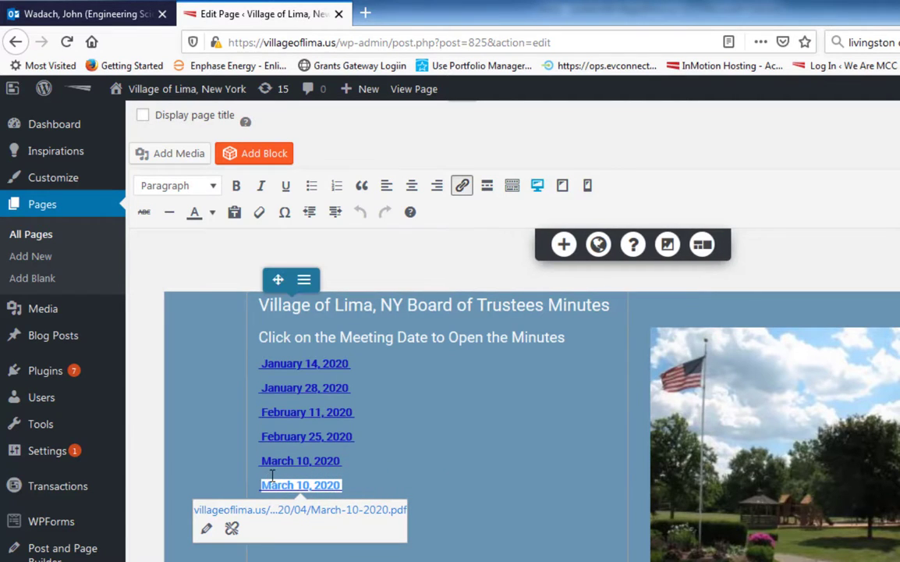
key(BackSpace)
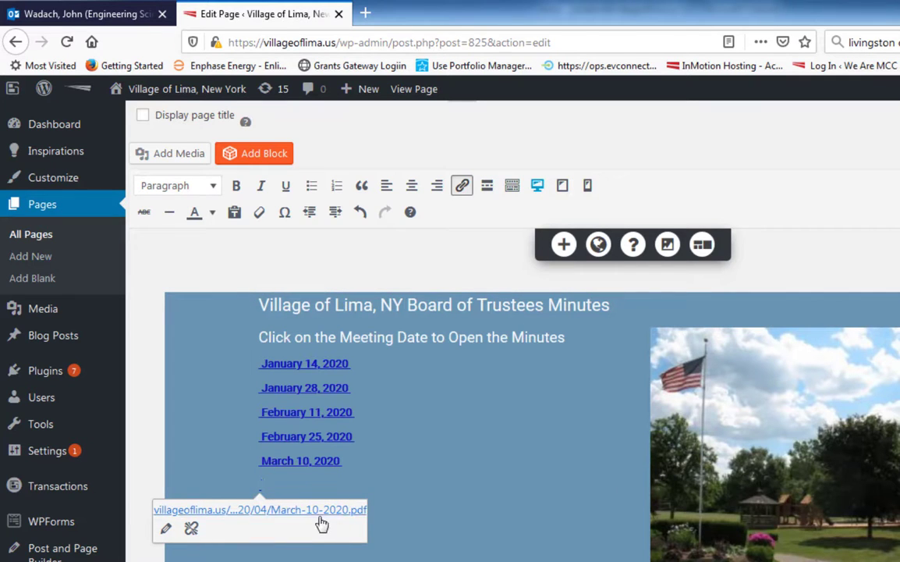
click(179, 155)
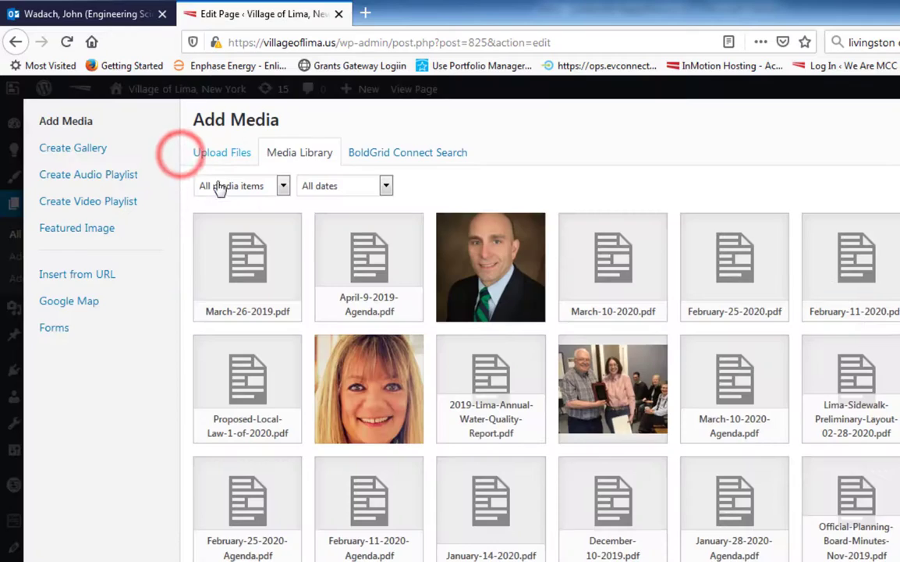
click(257, 301)
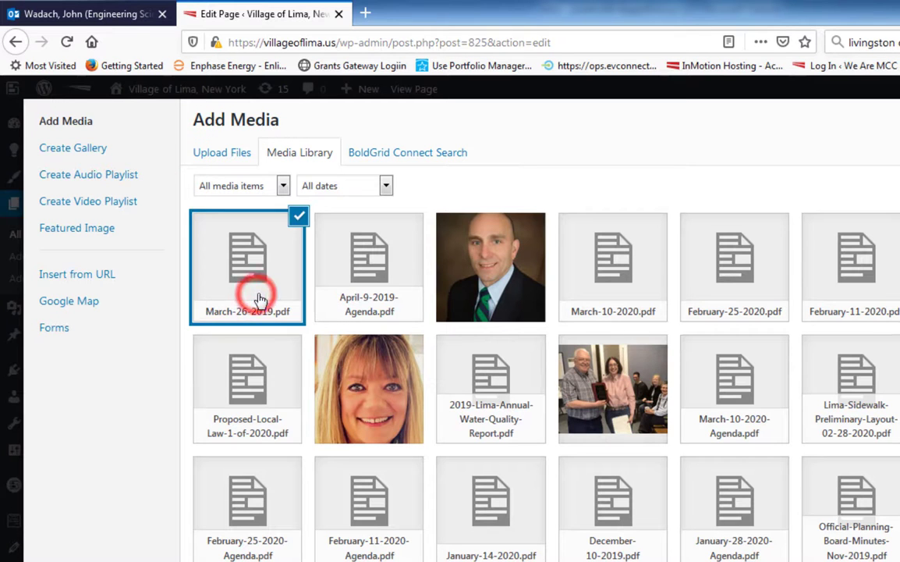
key(Escape)
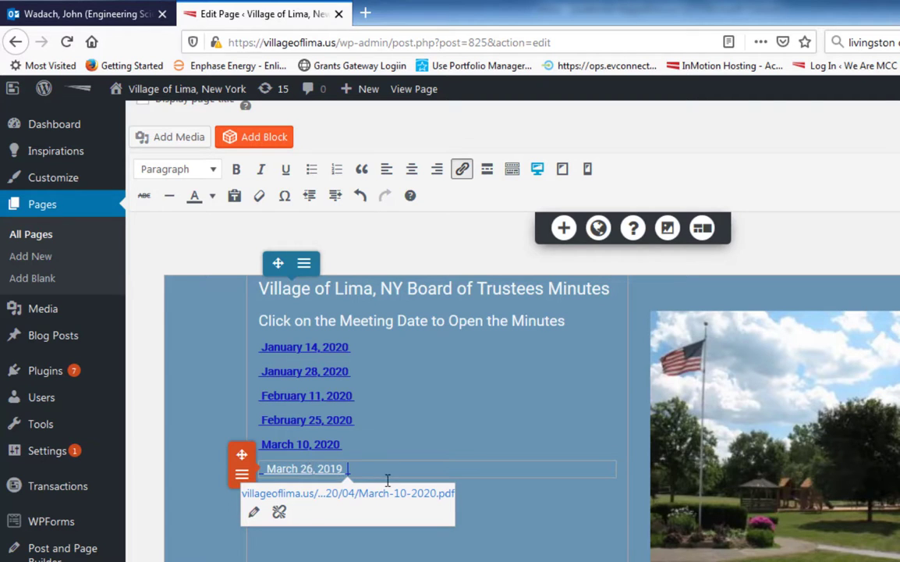
click(498, 526)
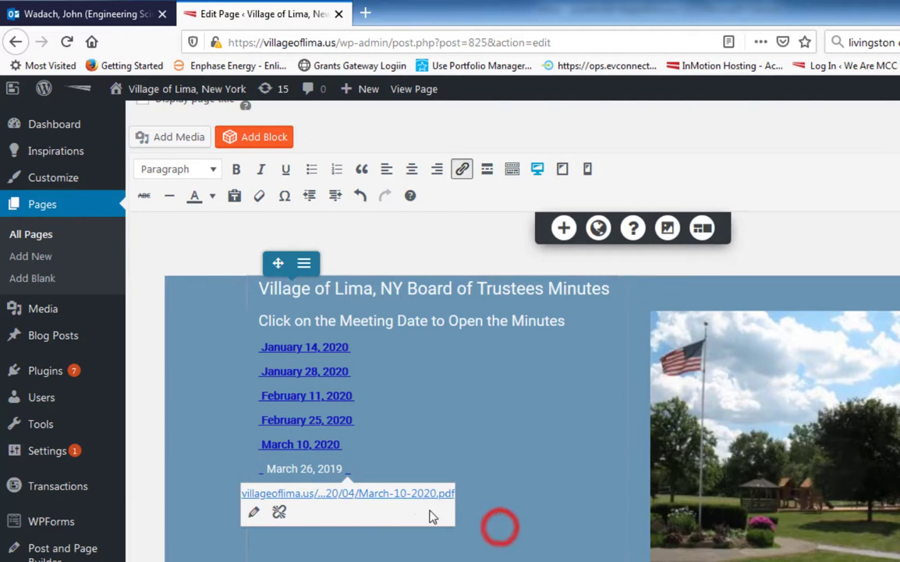
Recolour the "March 26, 2019" link text with the saved dark blue #1212be to match the other meeting dates
click(345, 542)
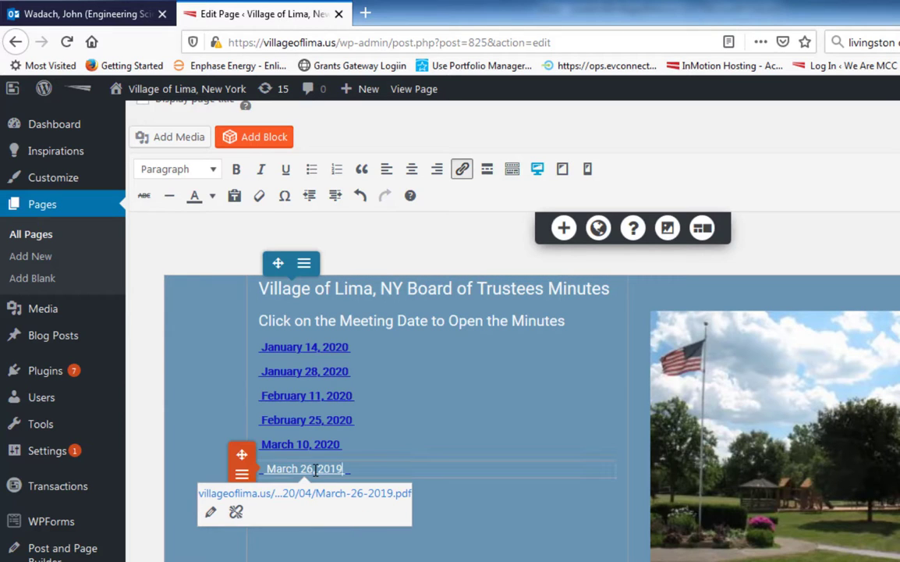
click(312, 469)
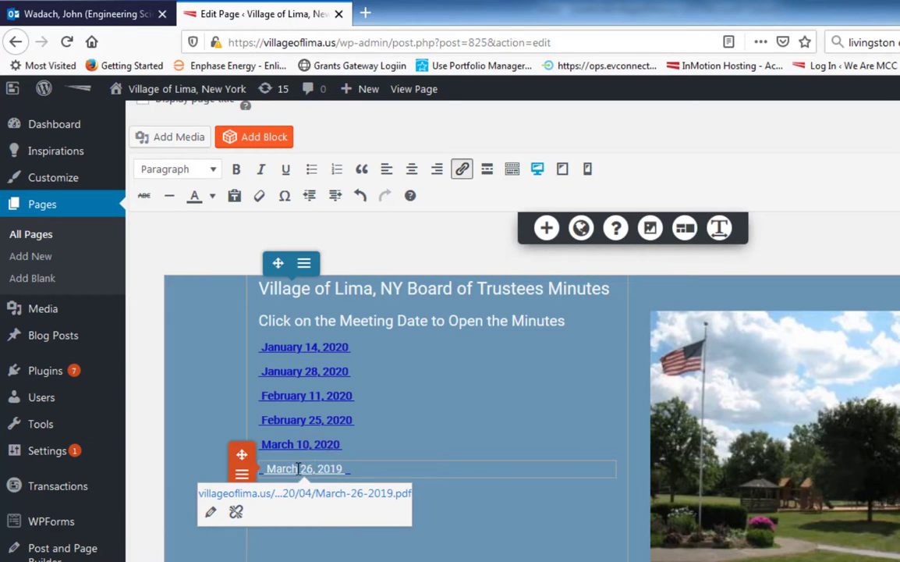
click(299, 468)
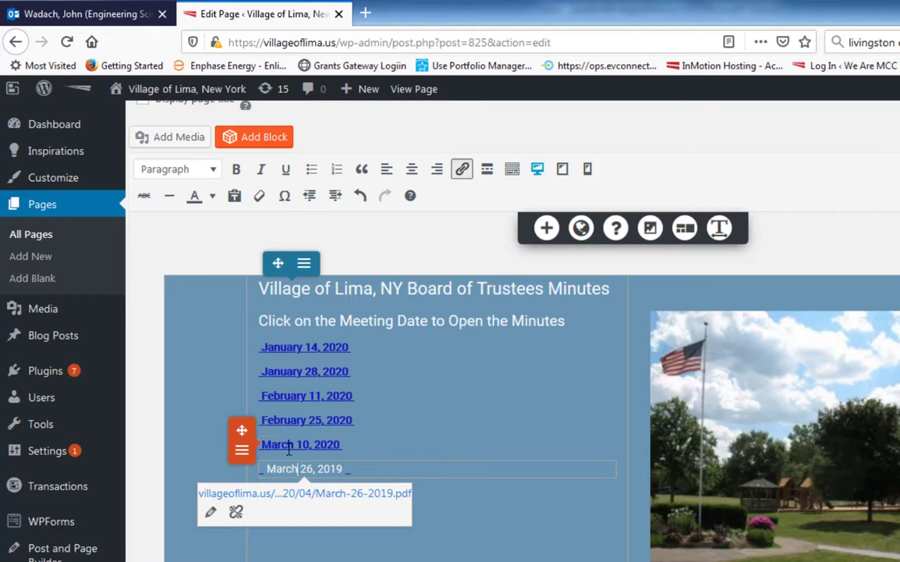
click(719, 228)
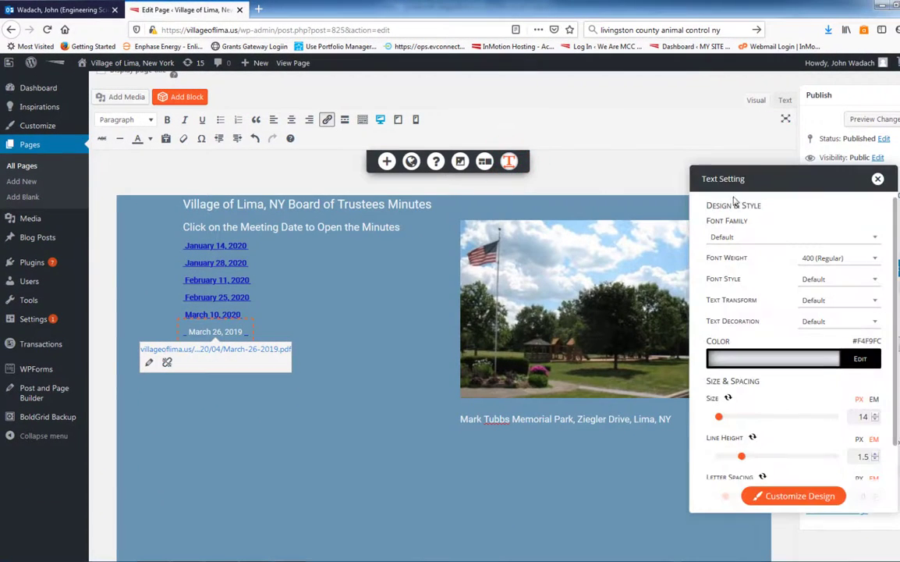
drag(769, 178, 390, 207)
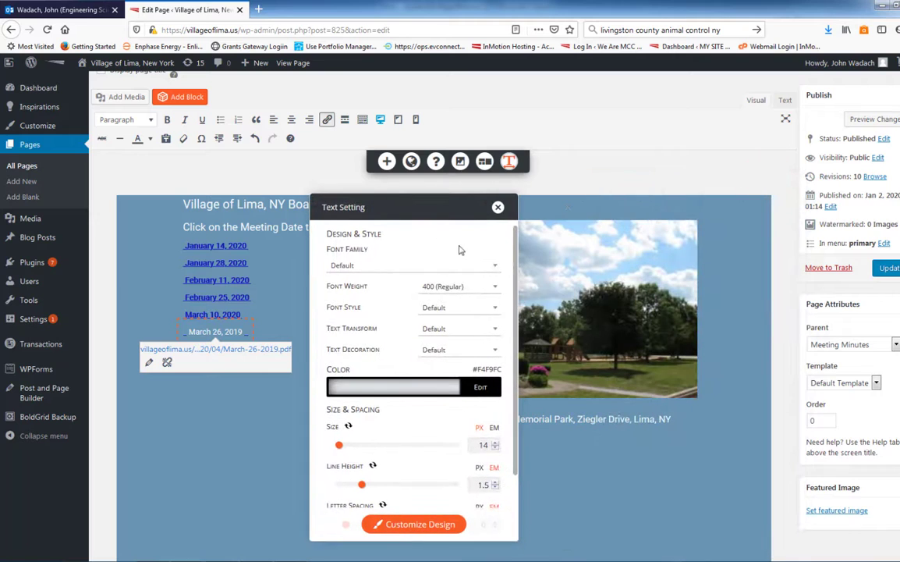
click(482, 388)
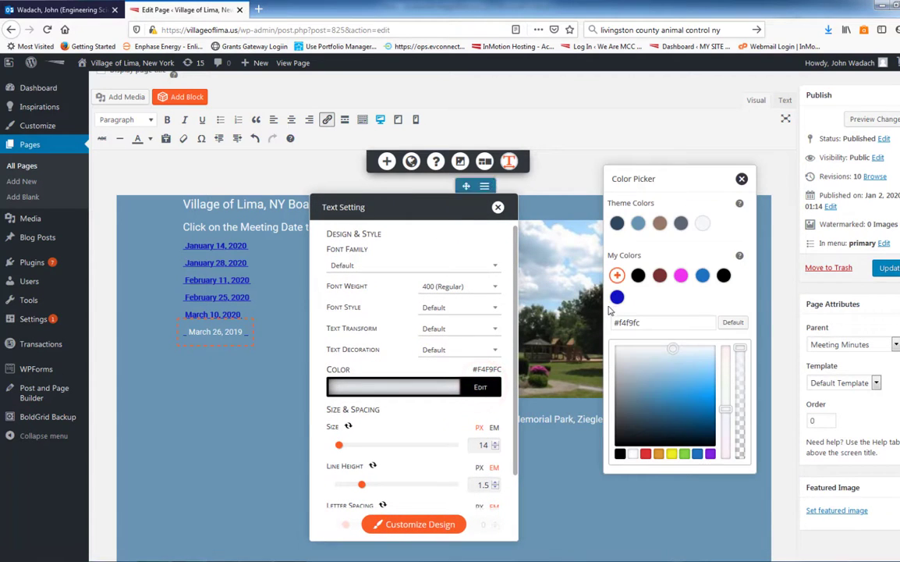
drag(676, 201, 593, 209)
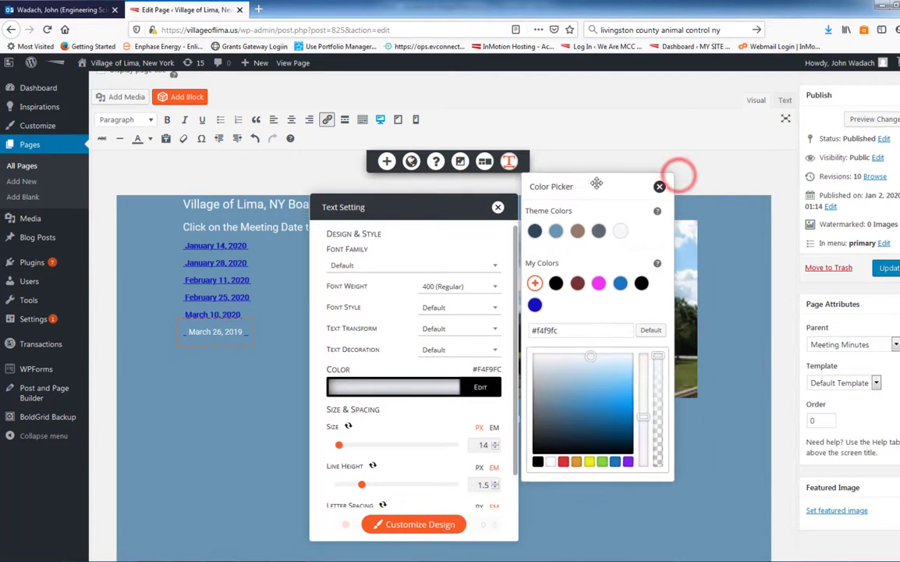
click(535, 305)
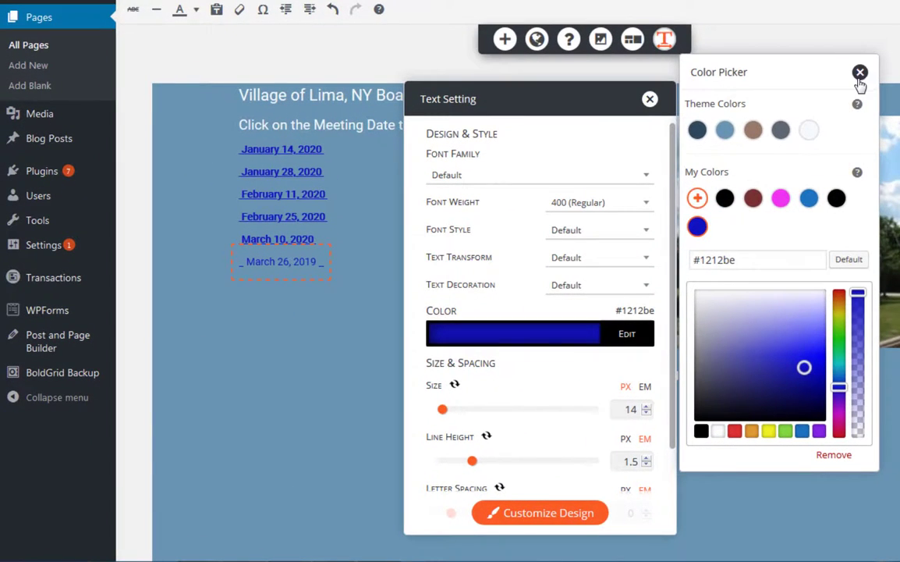
click(860, 73)
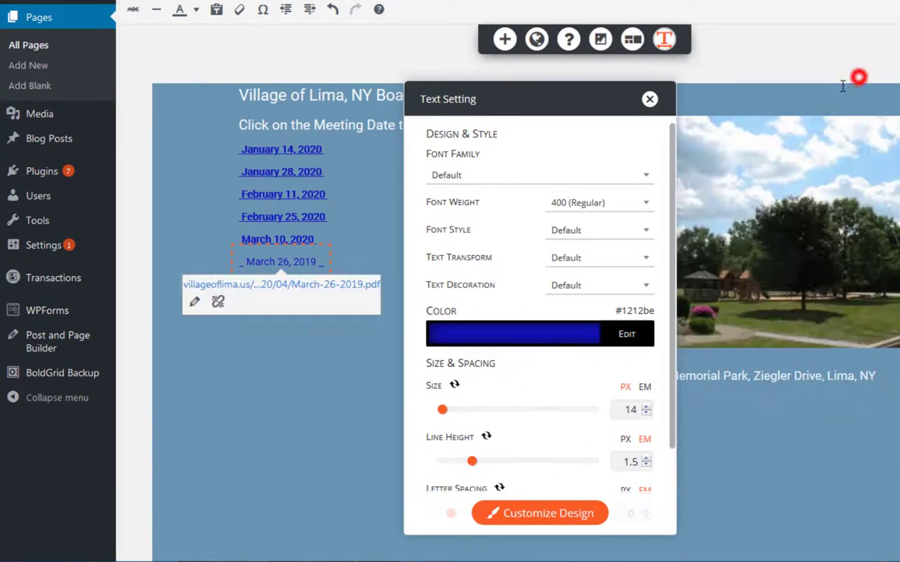
Set the "March 26, 2019" link's text decoration to Underline and its font weight to 600 (Bold)
click(647, 286)
click(593, 336)
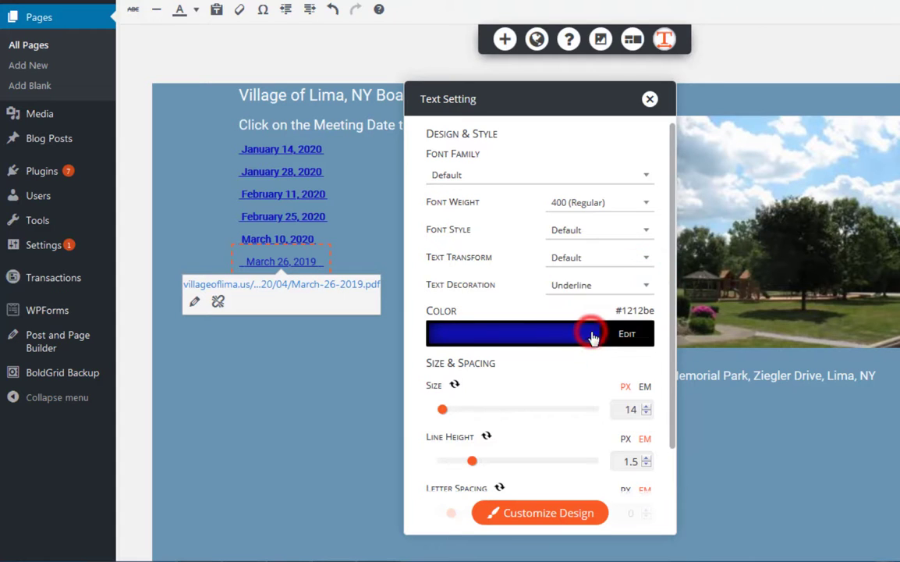
click(646, 202)
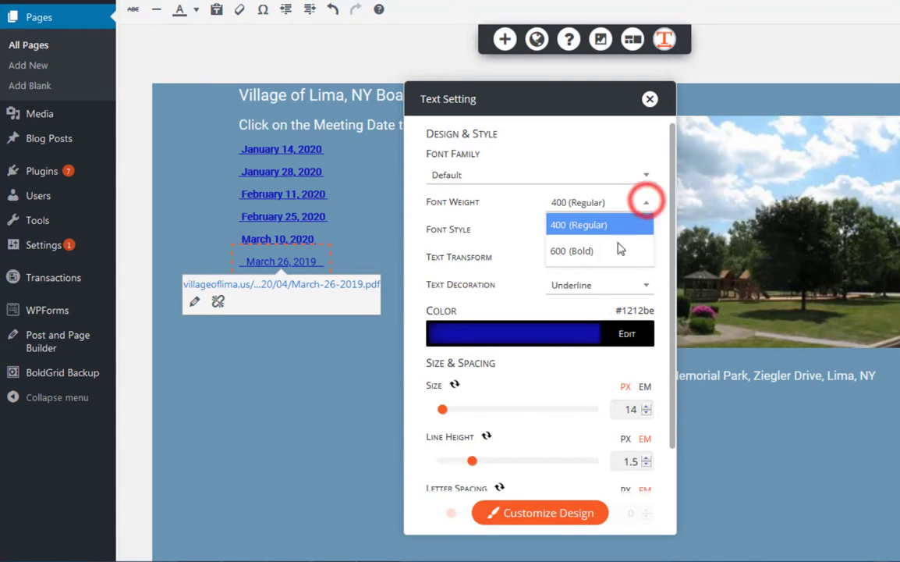
click(599, 250)
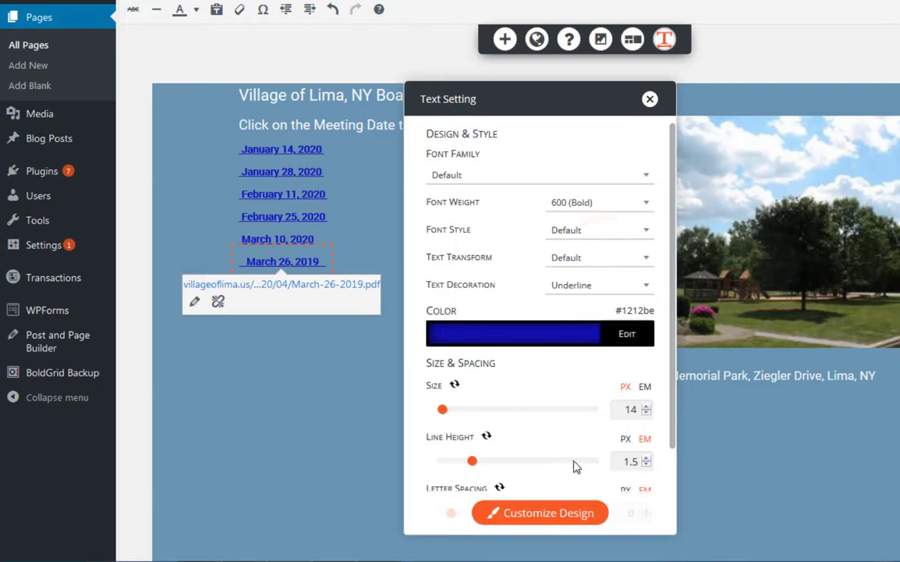
click(648, 98)
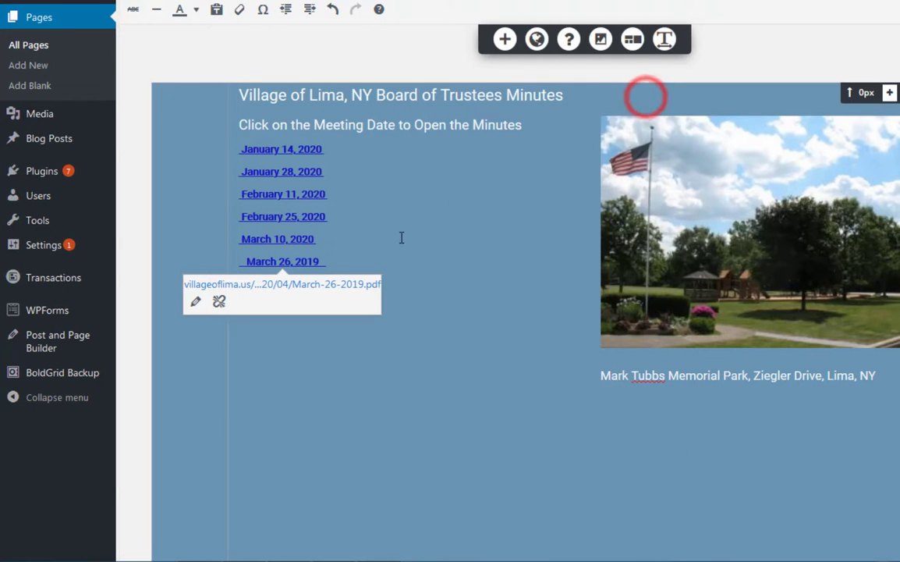
Remove the extra spaces before and after the "March 26, 2019" link so it lines up with the other dates
click(246, 263)
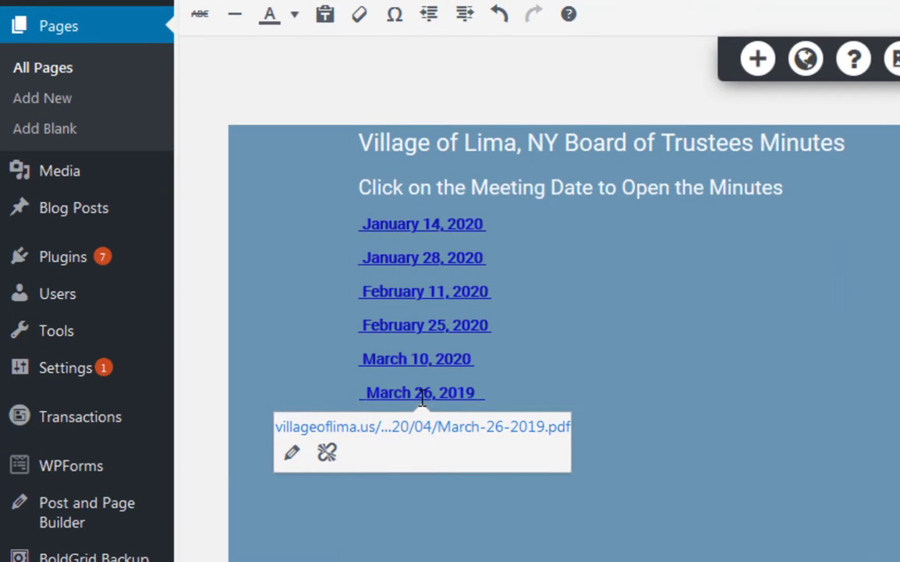
key(BackSpace)
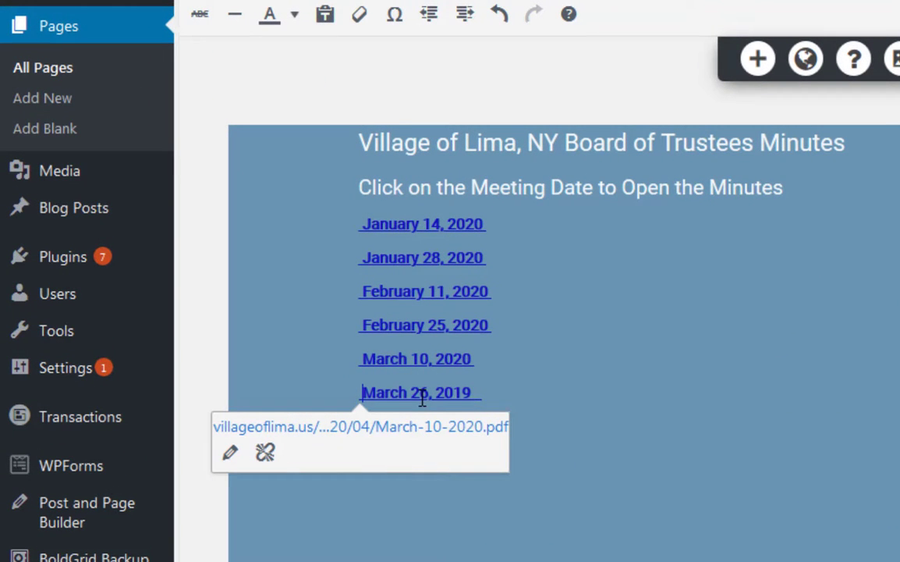
click(492, 396)
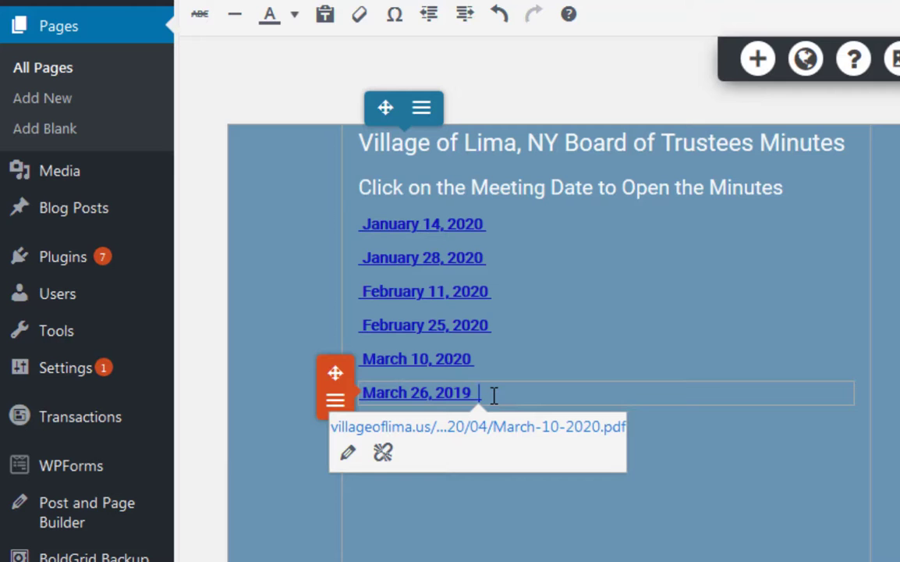
key(BackSpace)
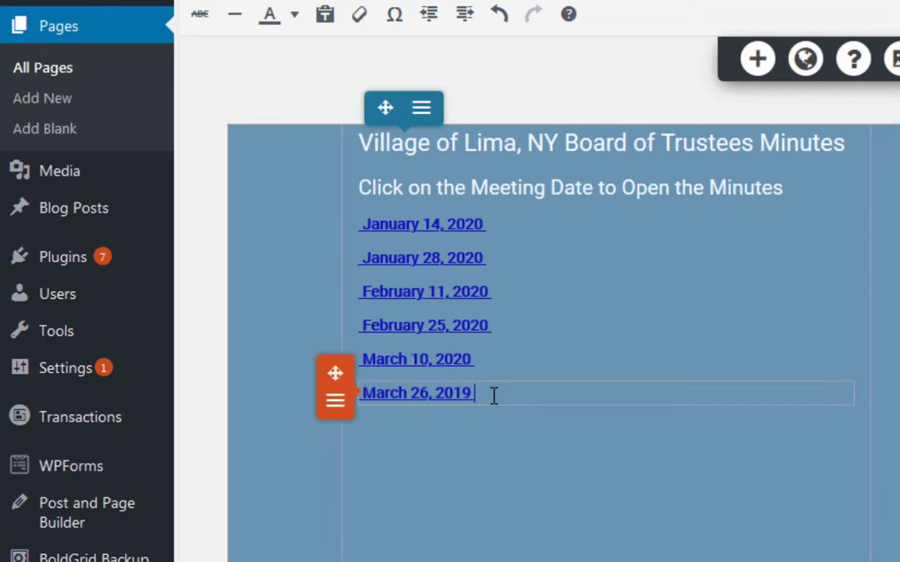
click(508, 475)
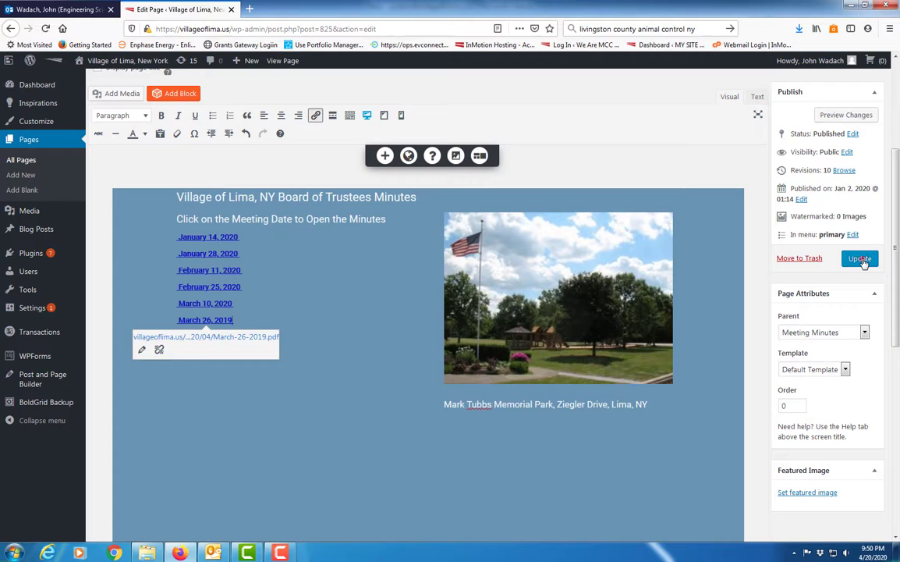
Update the 2020 Minutes page and view its published version
click(861, 259)
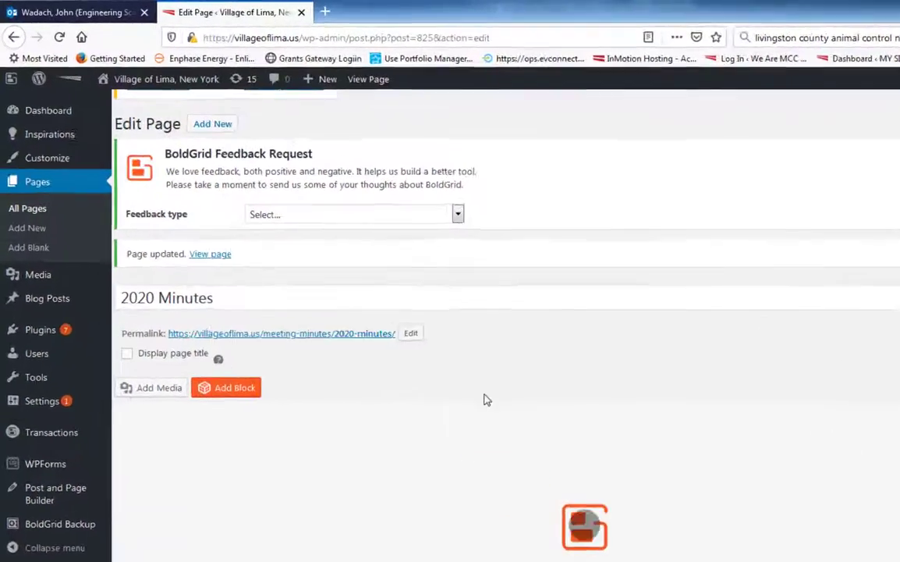
scroll(533, 347, down, 3)
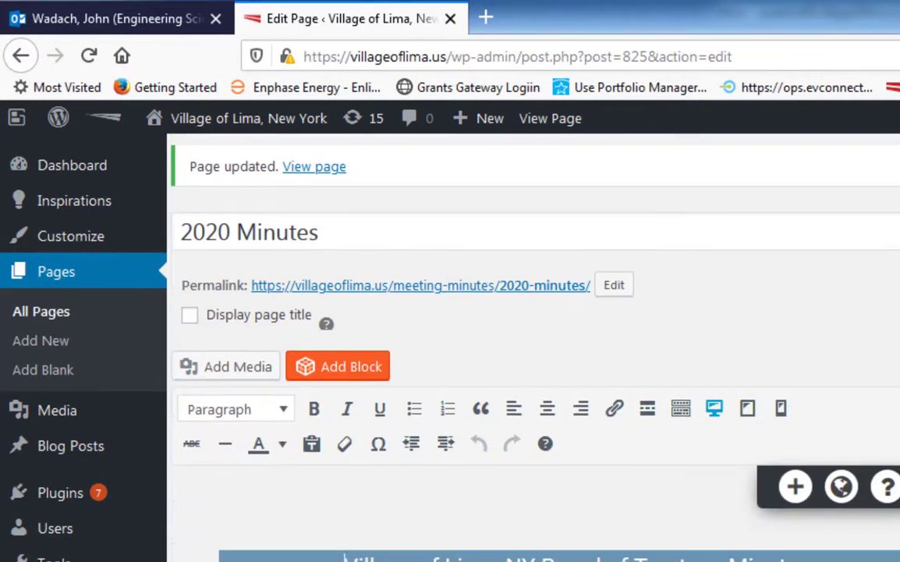
scroll(554, 517, up, 3)
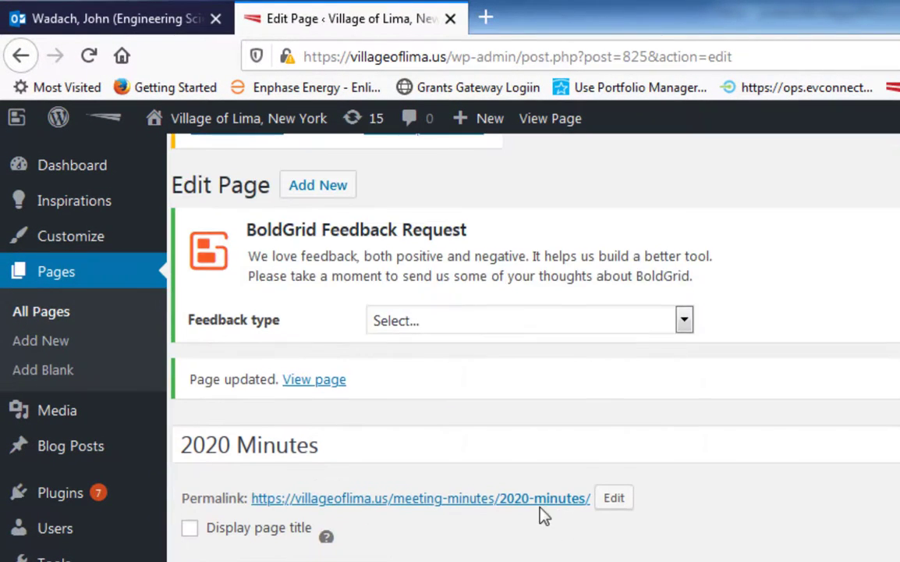
click(310, 380)
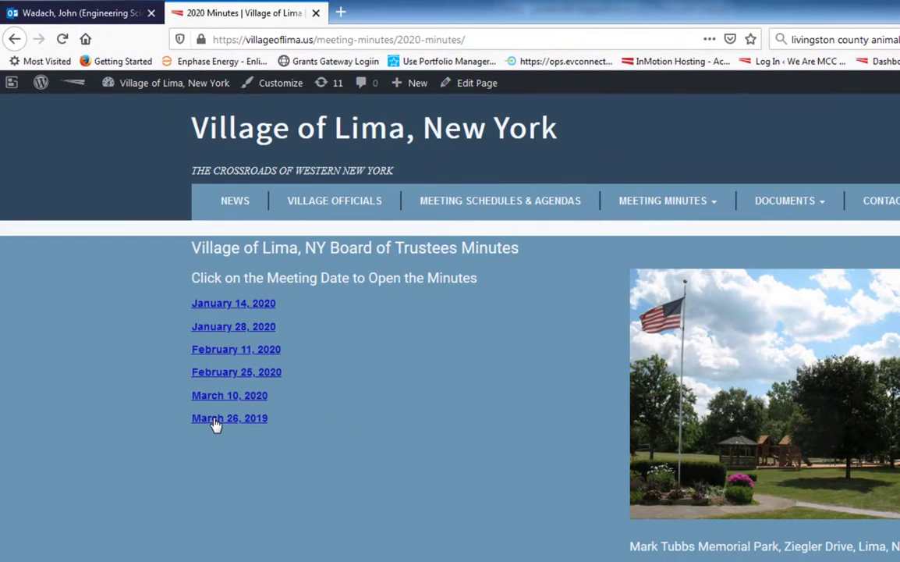
Open the "March 26, 2019" link on the published page and look through the minutes PDF
click(216, 421)
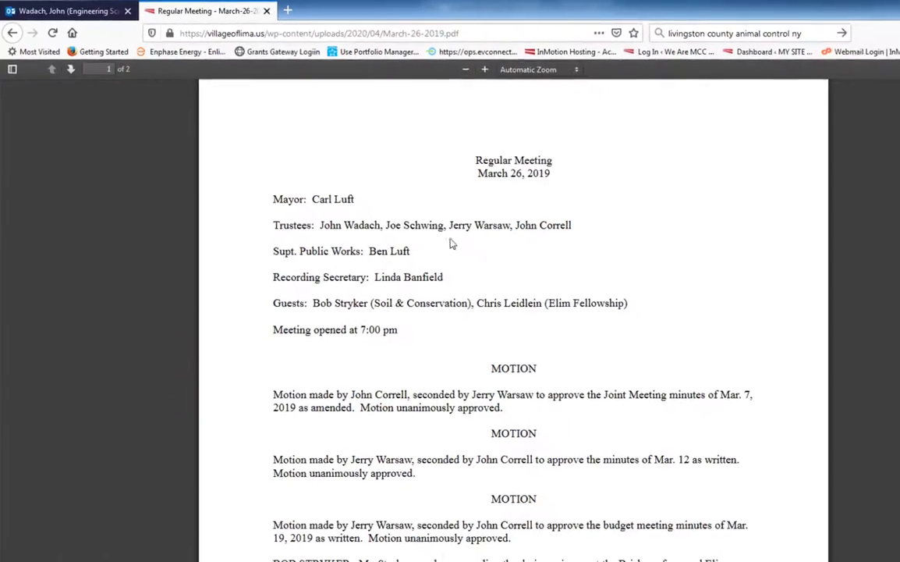
scroll(511, 490, down, 15)
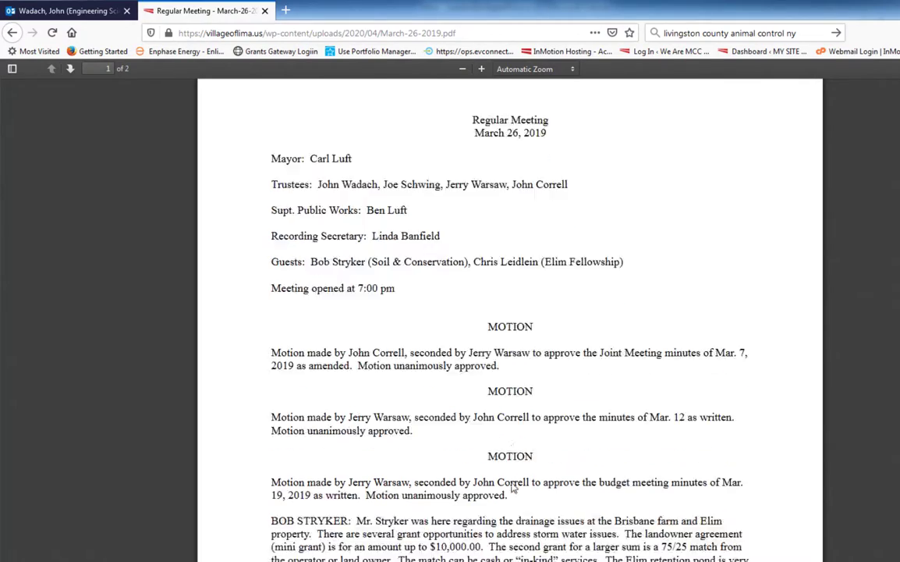
scroll(512, 487, down, 5)
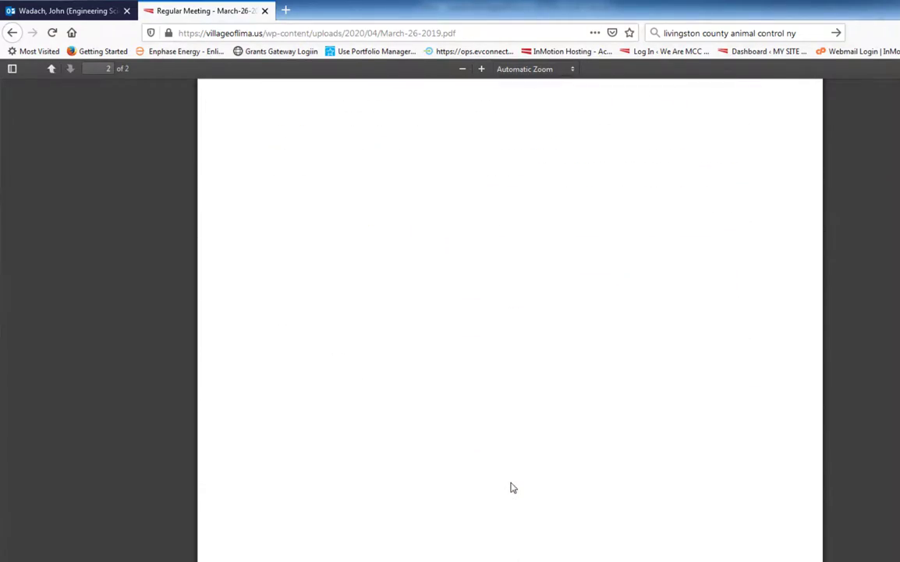
scroll(511, 488, up, 10)
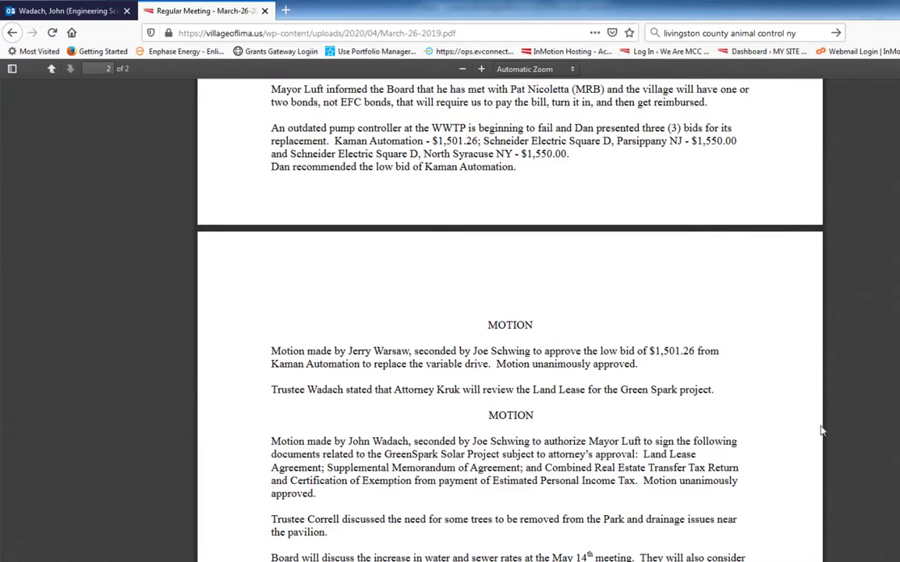
scroll(510, 312, up, 10)
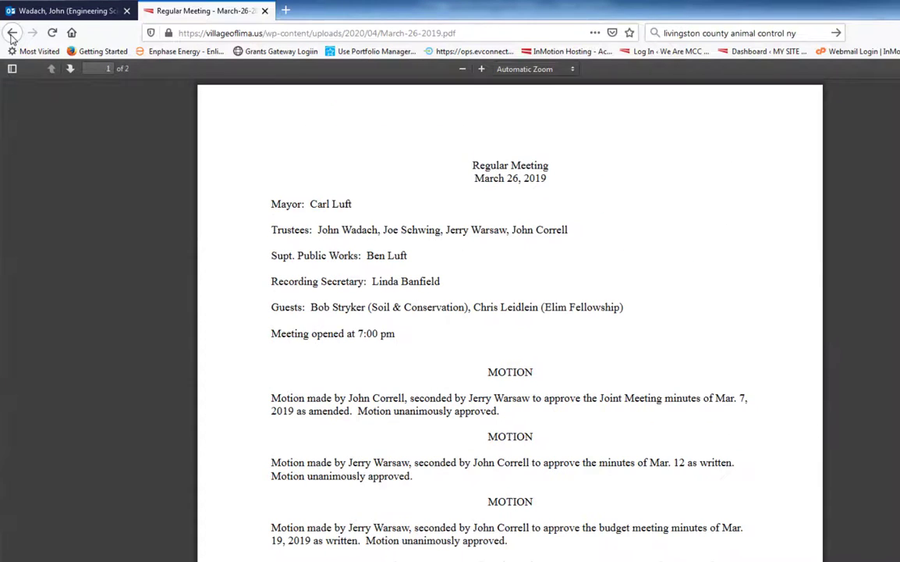
Return to the 2020 Minutes page editor and delete the "March 26, 2019" entry from the list
click(11, 33)
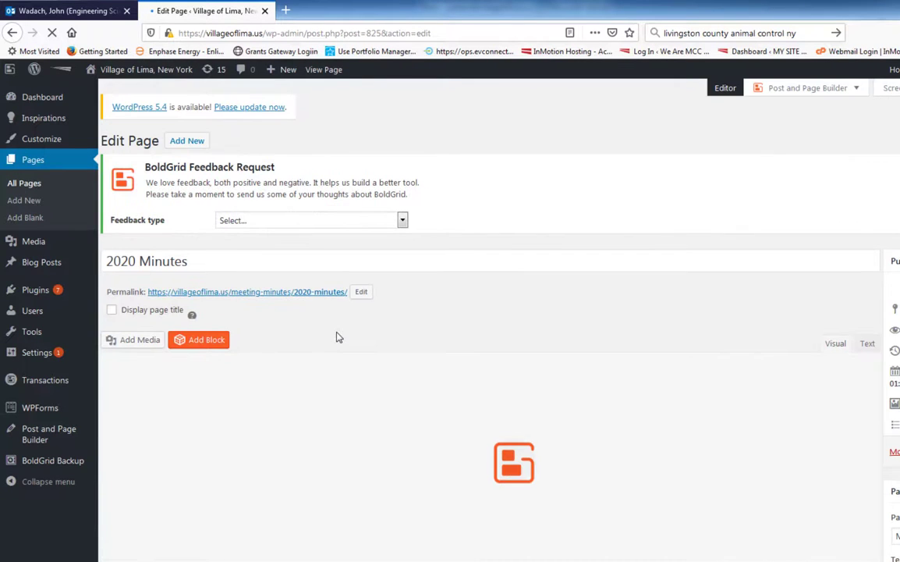
scroll(338, 337, down, 1)
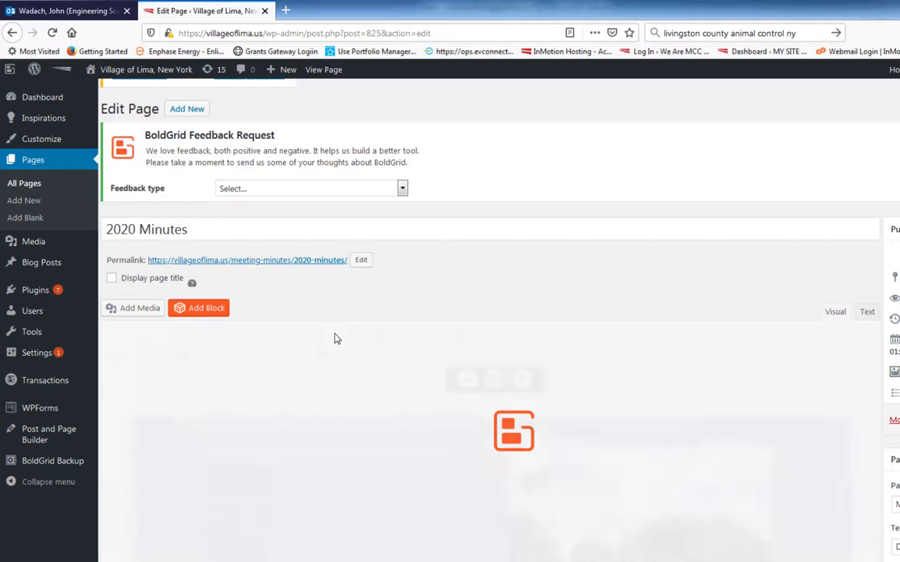
scroll(328, 351, down, 5)
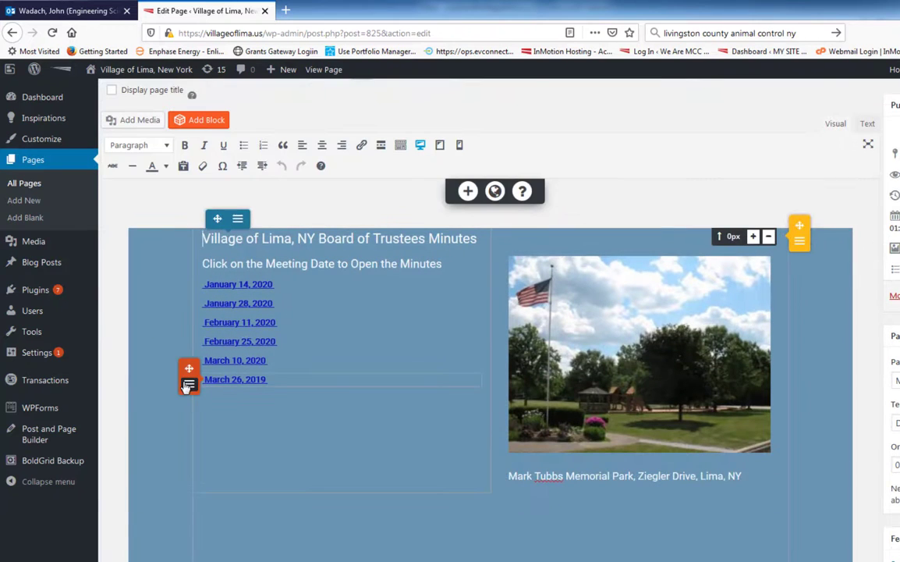
click(189, 385)
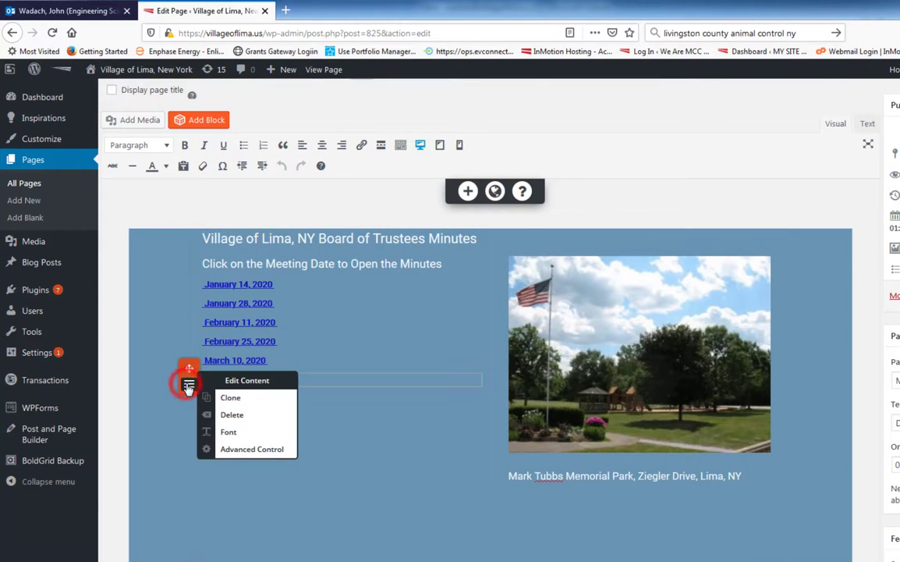
click(233, 414)
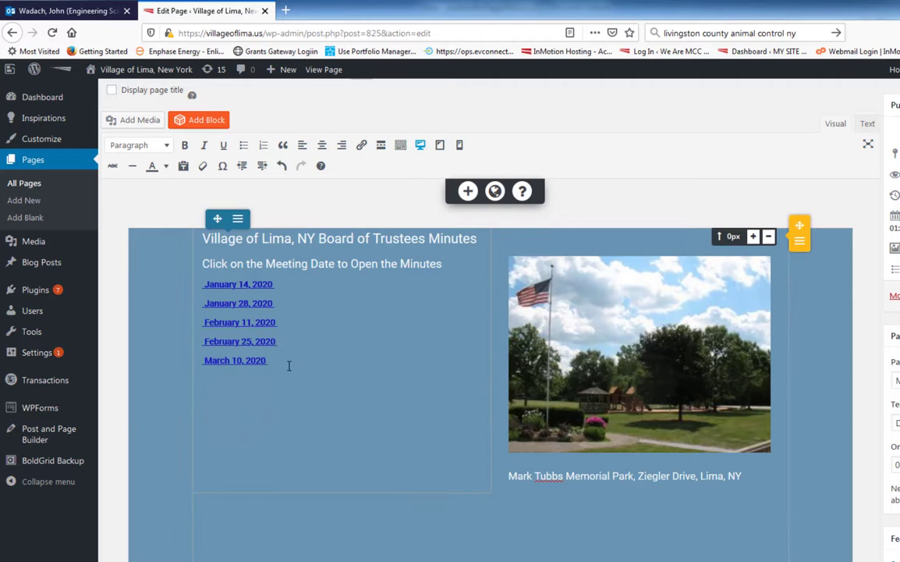
Add a line below "March 10, 2020" and insert the March-26-2019.pdf file there as a "March 26, 2019" link
click(276, 360)
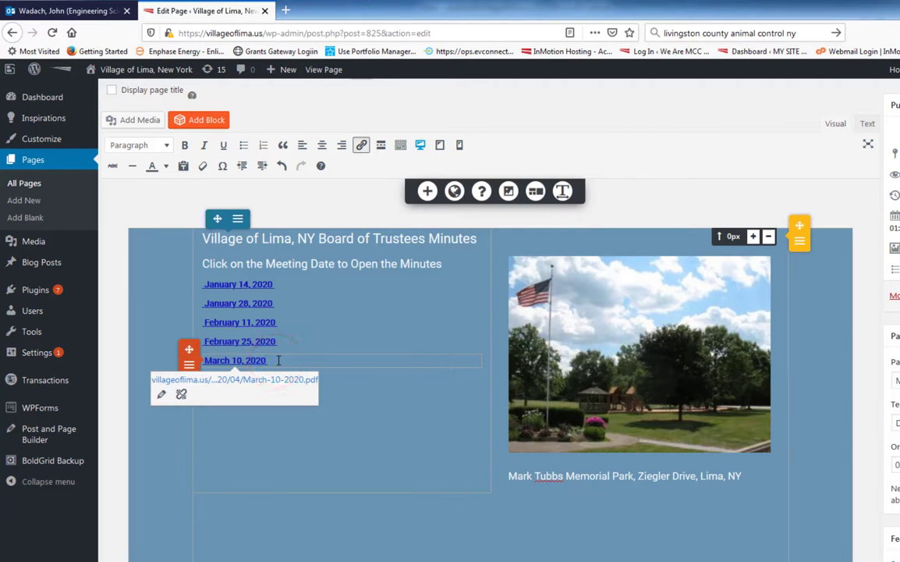
scroll(278, 359, down, 2)
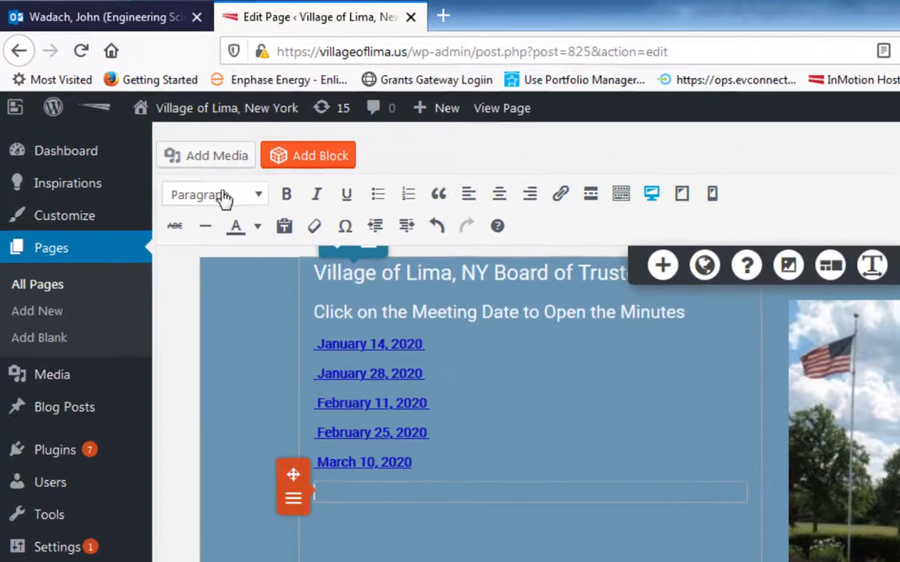
click(132, 103)
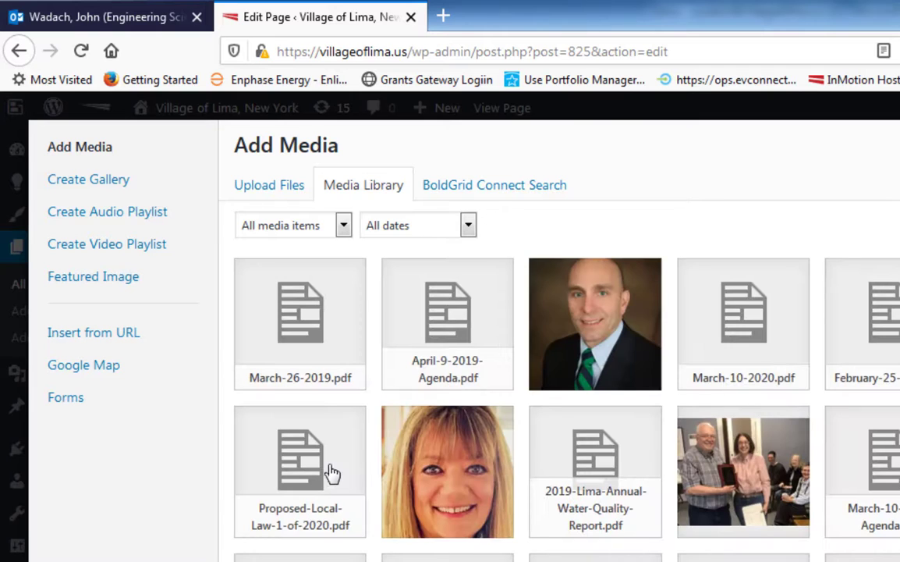
click(303, 309)
key(Escape)
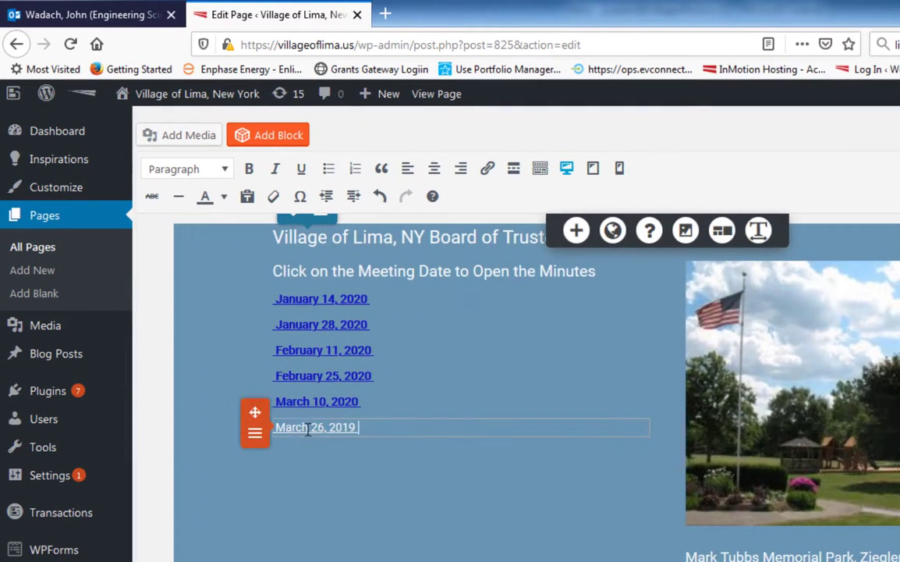
Format the "March 26, 2019" link with colour #1212be, underline decoration and font weight 600 (Bold)
click(304, 429)
click(756, 232)
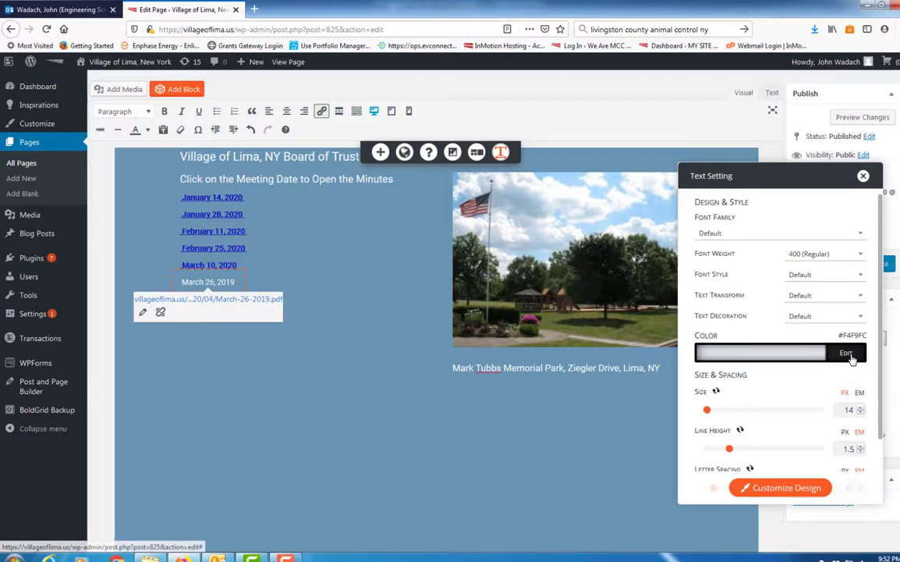
click(852, 357)
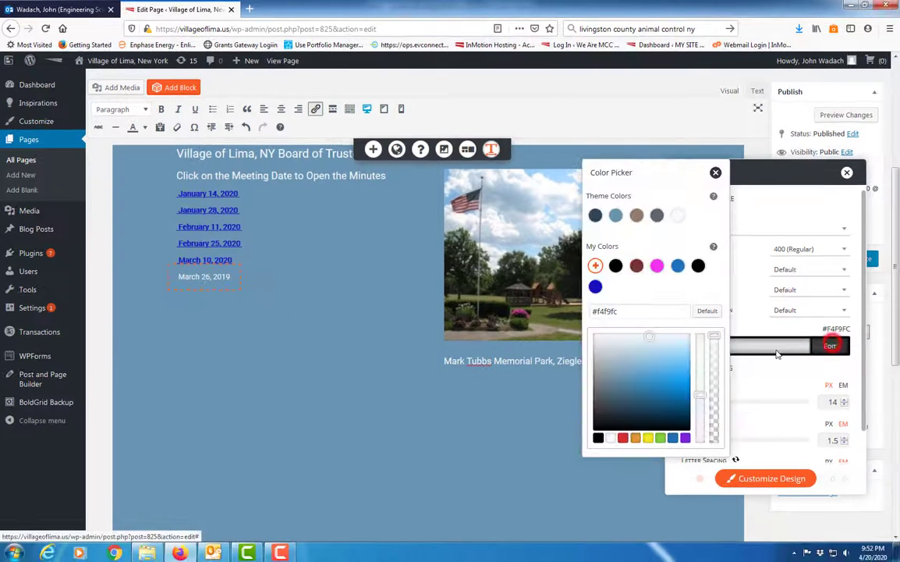
click(607, 292)
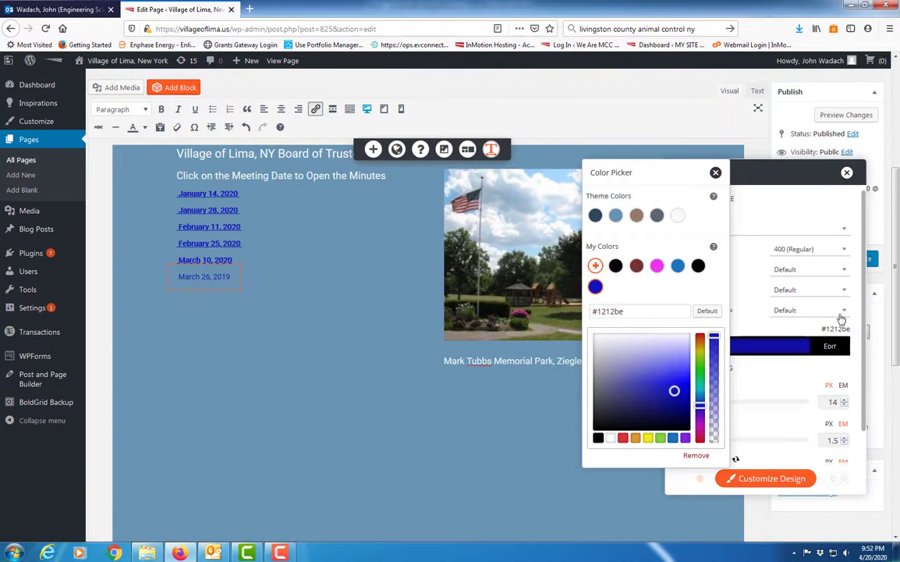
click(715, 173)
click(844, 309)
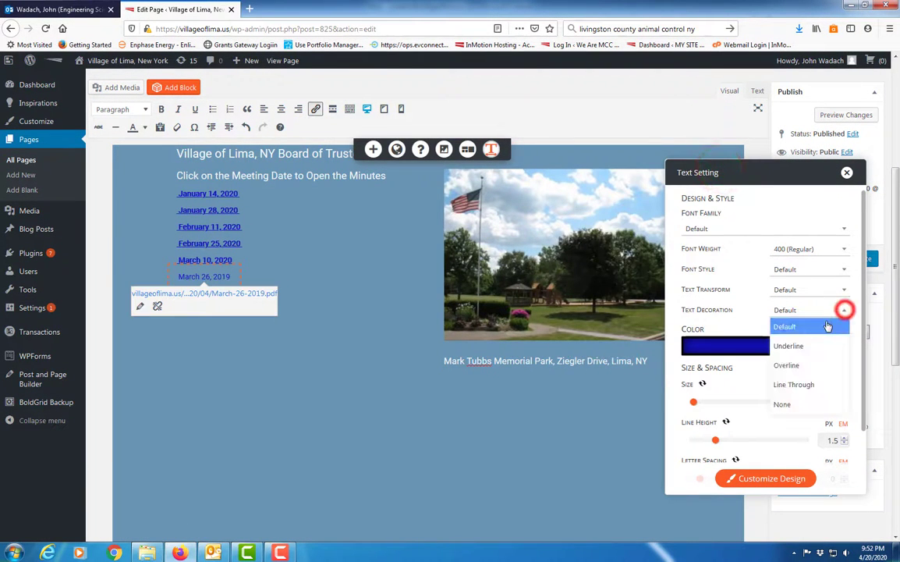
click(808, 348)
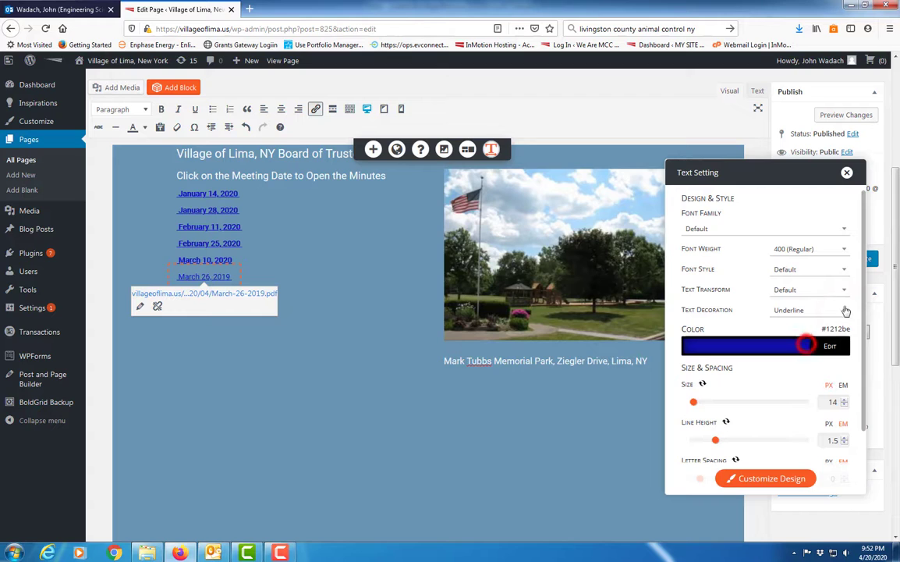
click(844, 249)
click(790, 286)
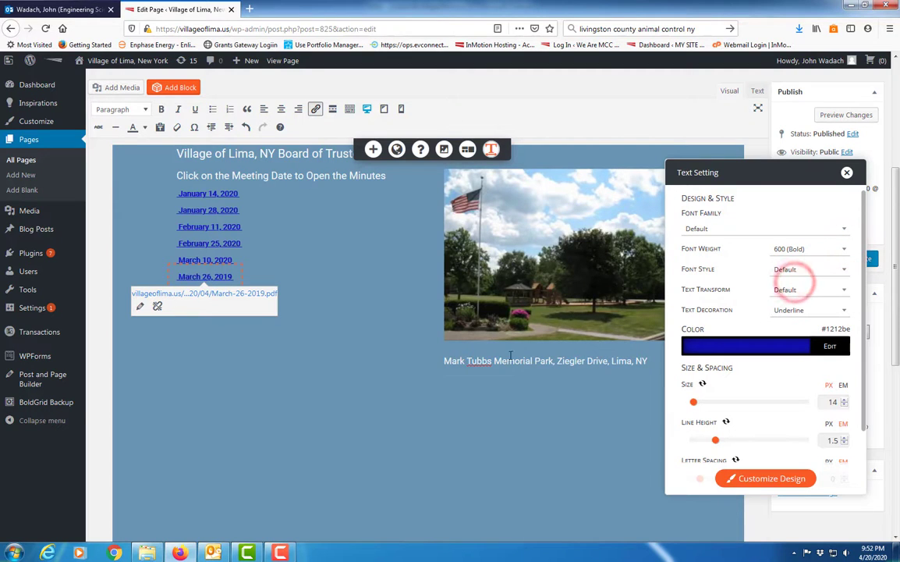
click(353, 330)
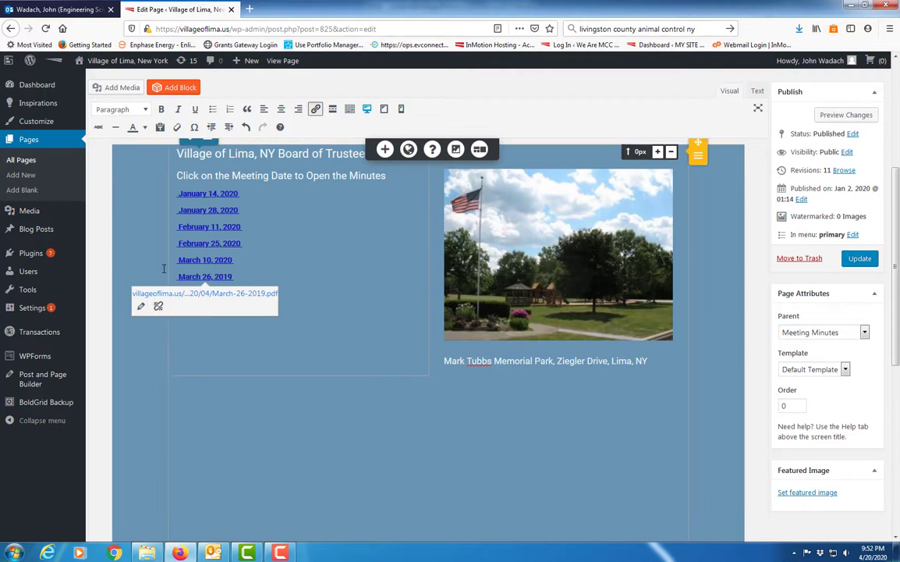
Visit the live village website and view its published 2020 Minutes page
scroll(251, 117, up, 3)
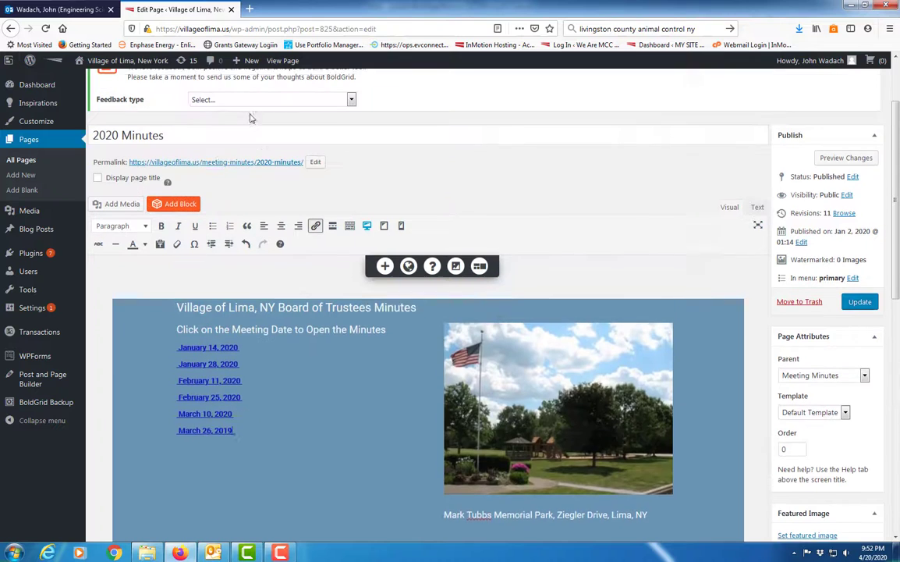
scroll(195, 137, up, 3)
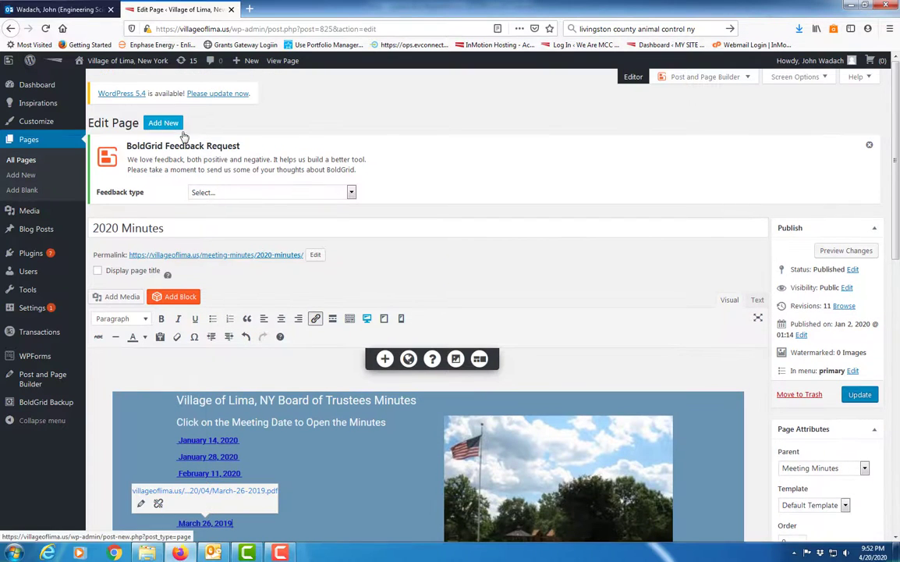
scroll(211, 212, down, 1)
scroll(210, 207, up, 1)
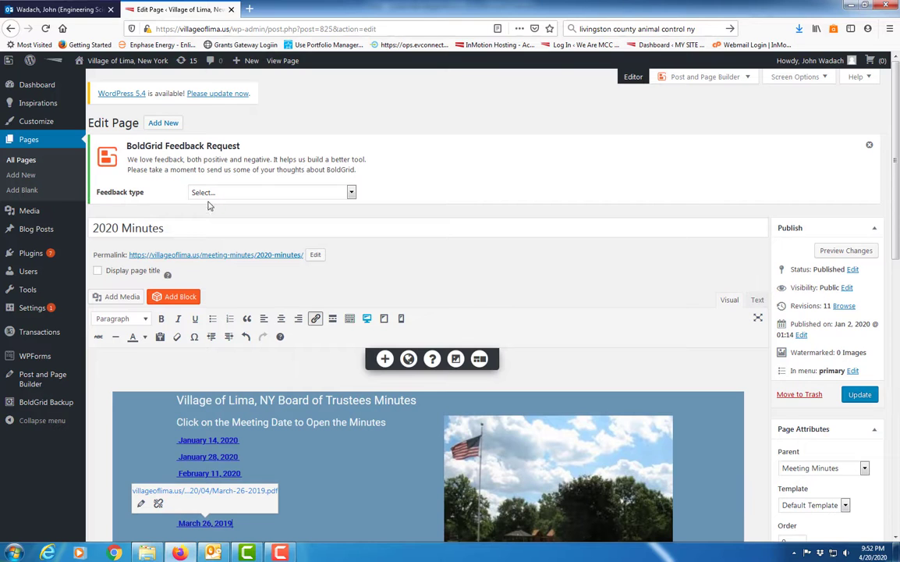
scroll(209, 204, down, 3)
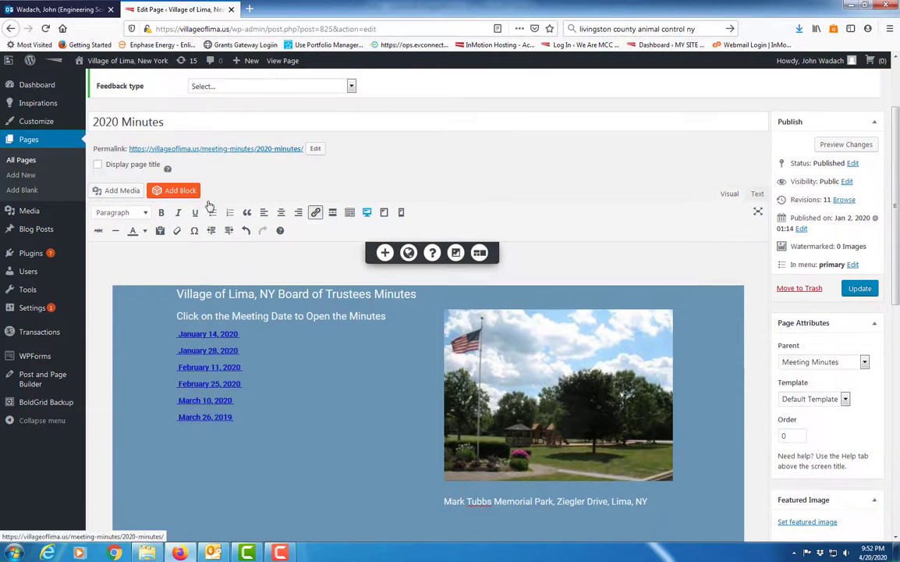
scroll(222, 205, down, 3)
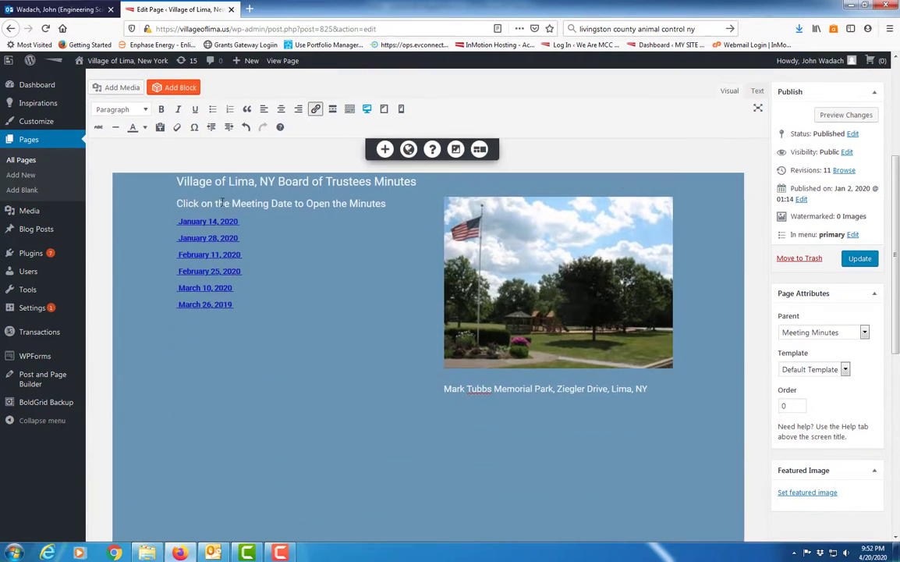
scroll(316, 321, up, 6)
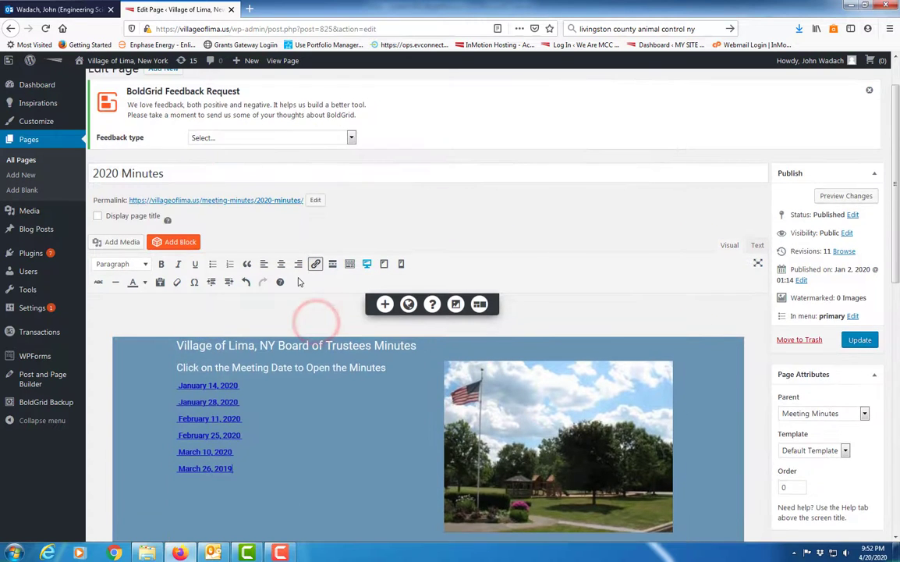
click(88, 67)
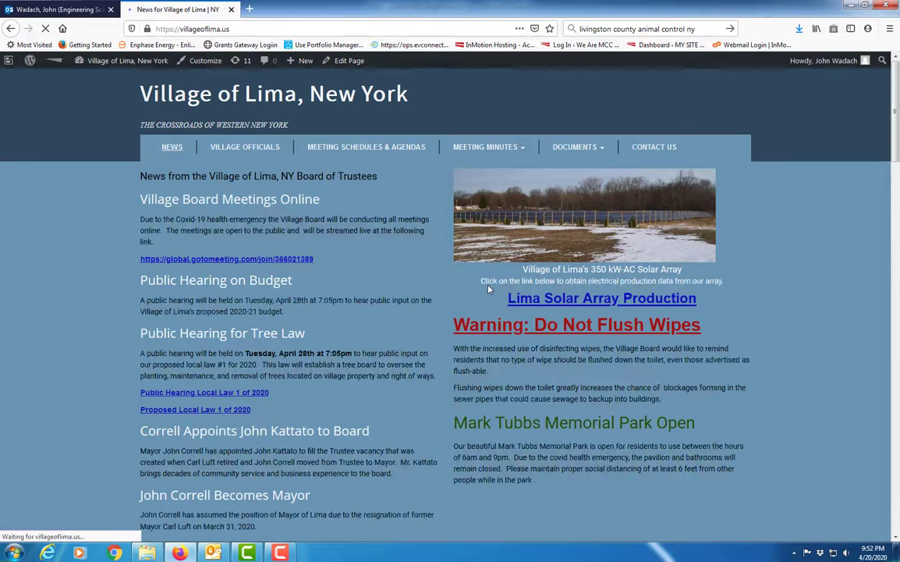
mouse_move(488, 147)
click(481, 164)
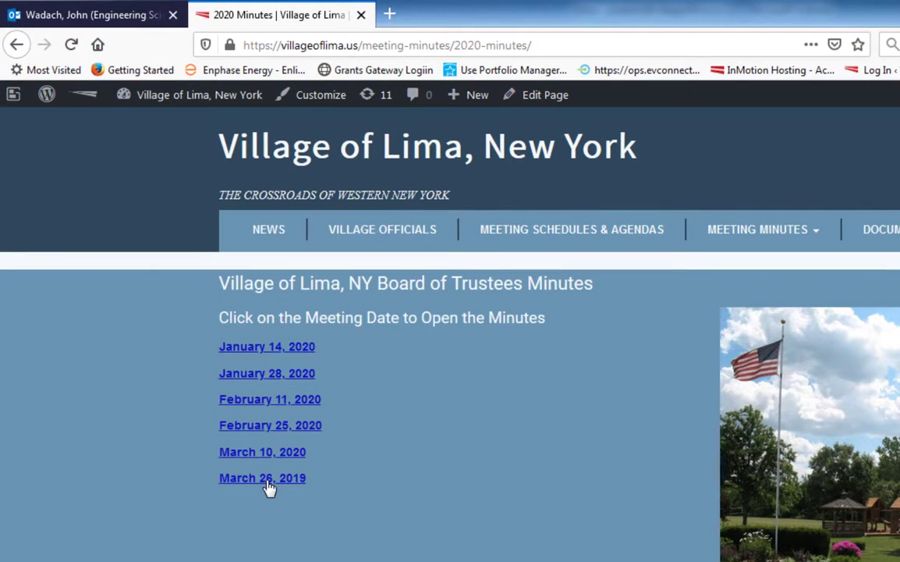
Edit the 2020 Minutes page to delete the "March 26, 2019" entry, and update the page
click(527, 97)
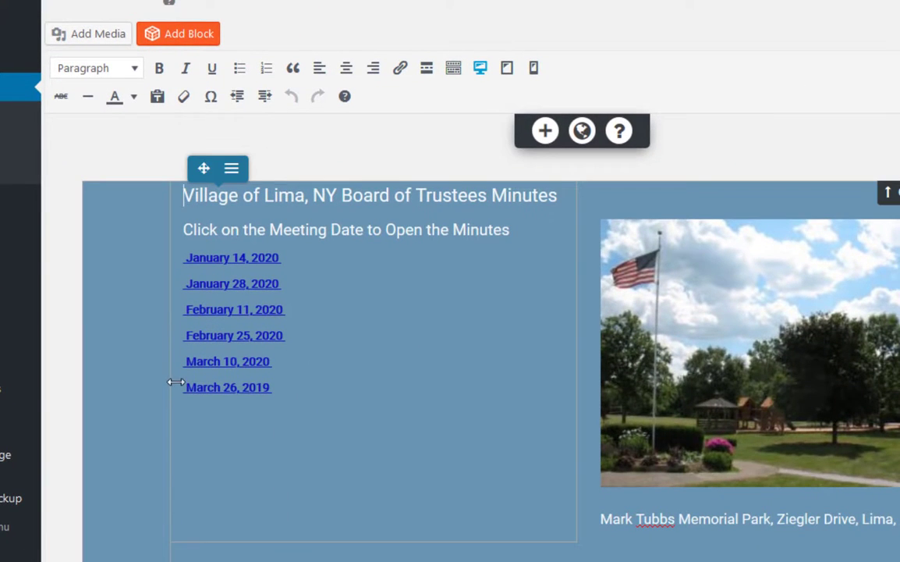
click(164, 394)
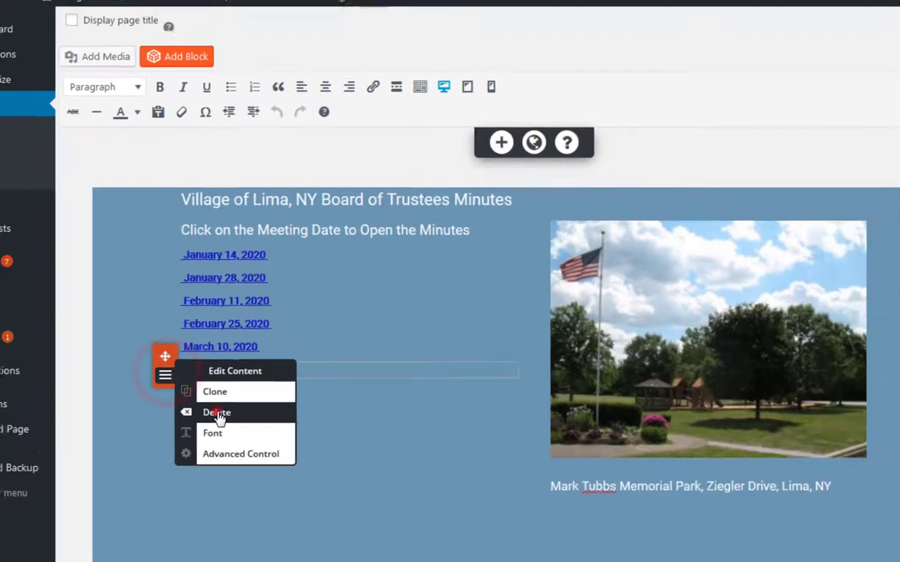
click(220, 418)
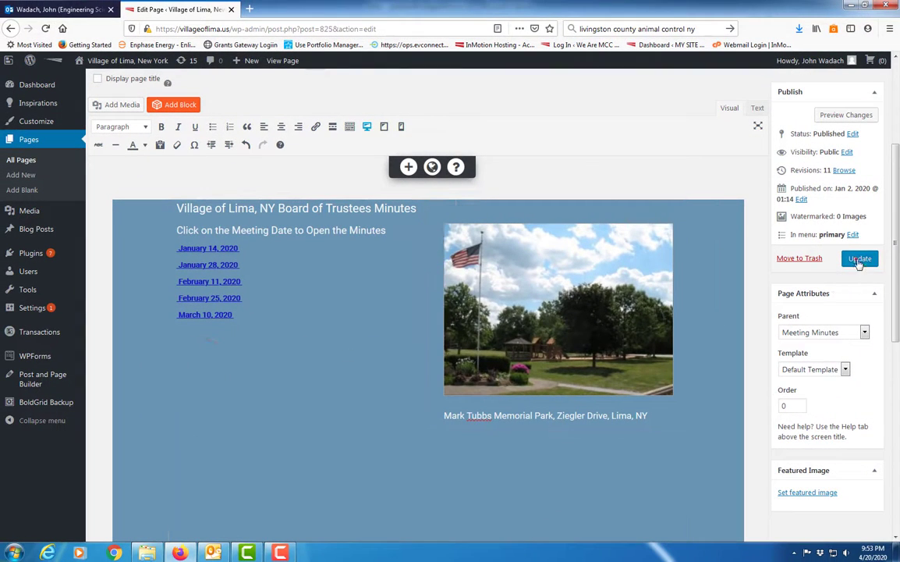
click(858, 258)
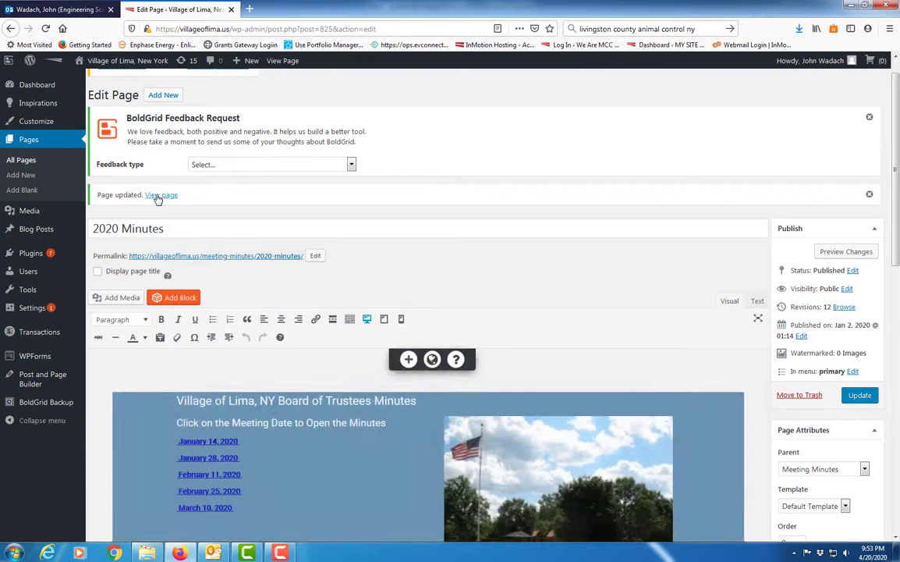
Leave the editor for the live village website's home page
scroll(214, 413, down, 2)
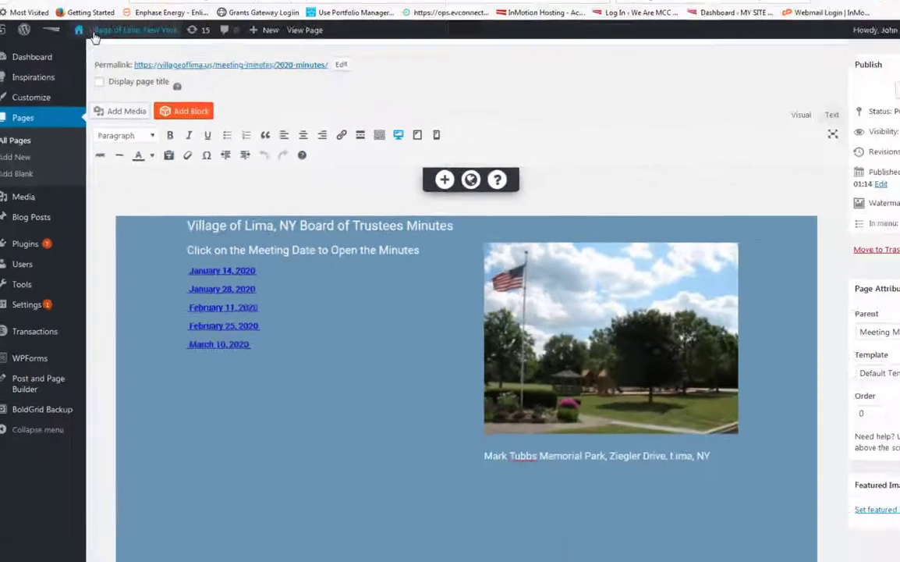
click(91, 62)
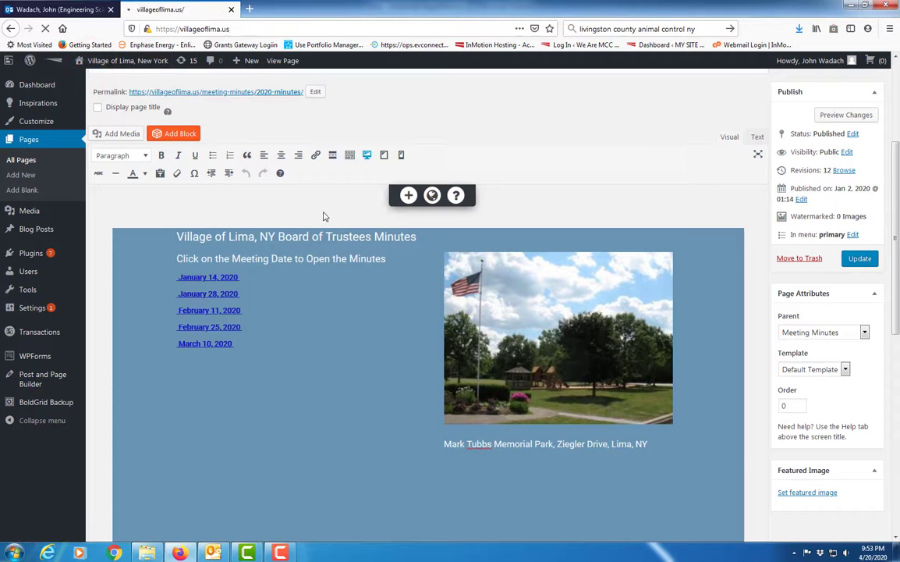